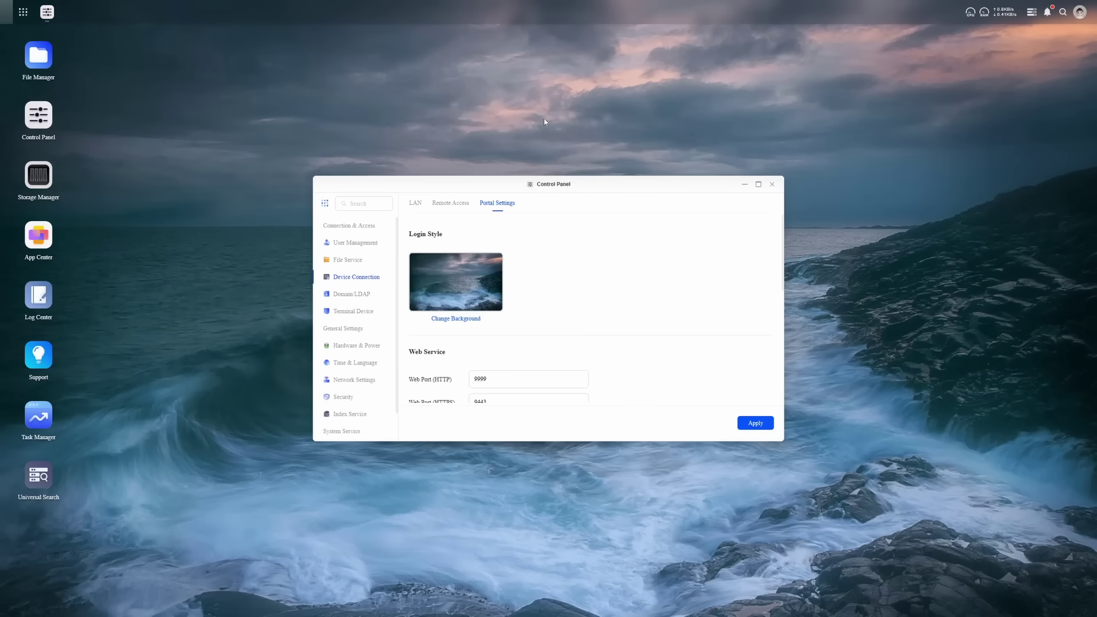
pyautogui.scroll(-2, 532, 344)
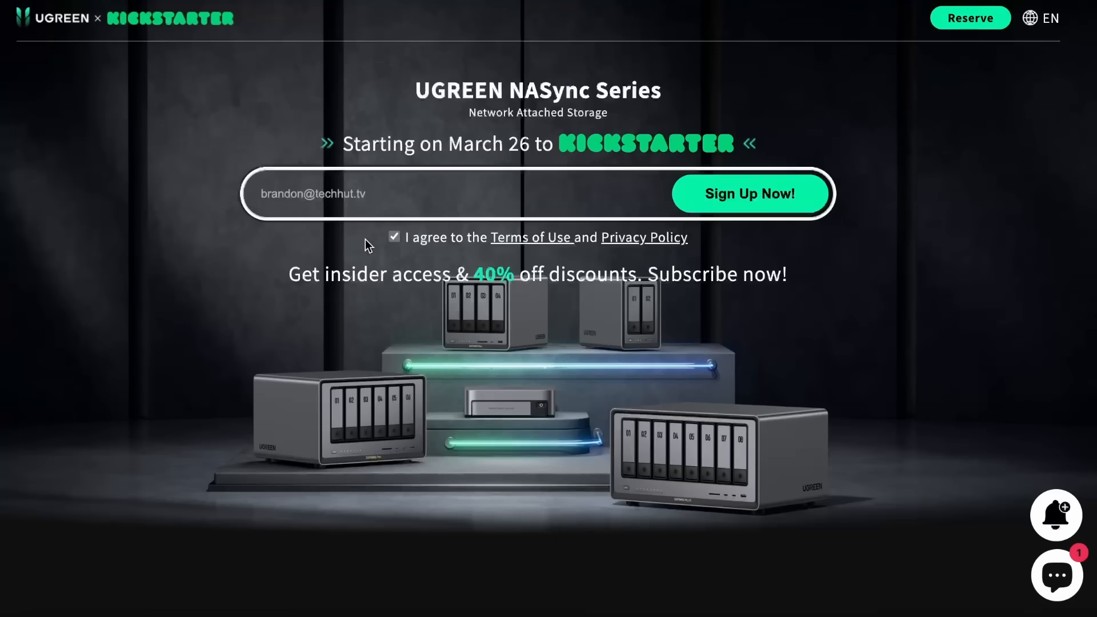
# - Sign up for the NASync Kickstarter discount and go to the $5 deposit product page
pyautogui.click(720, 202)
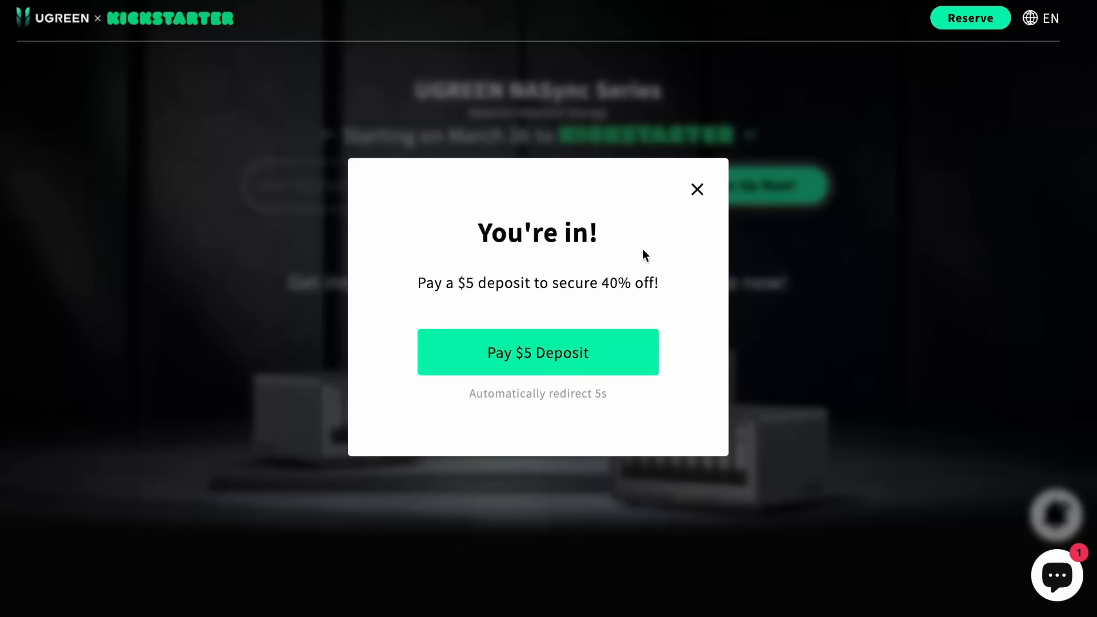
pyautogui.click(559, 367)
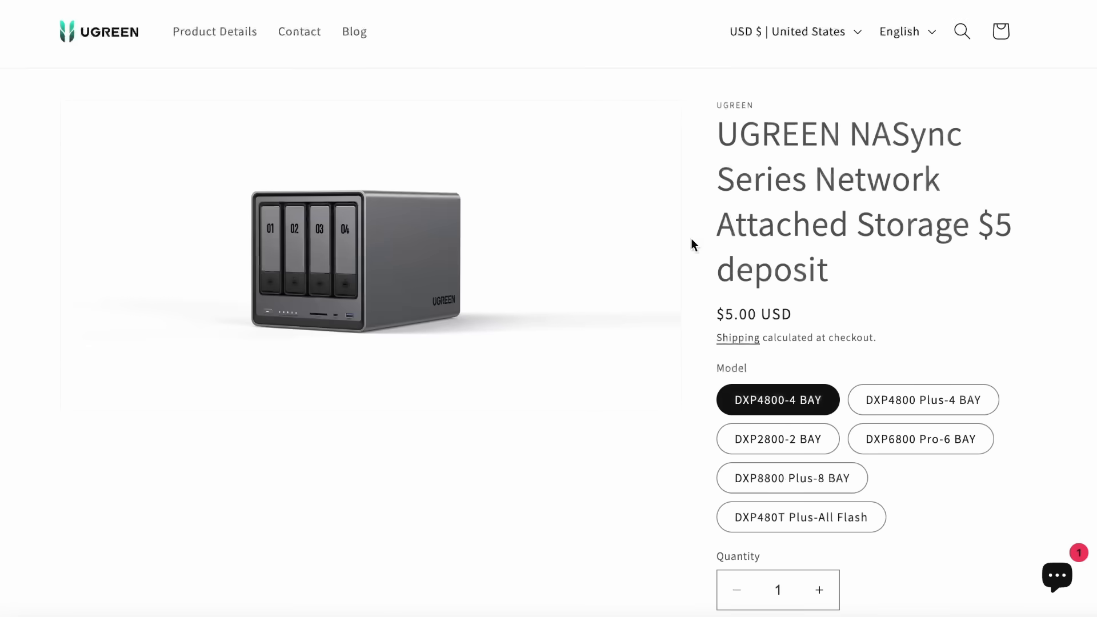
pyautogui.scroll(-3, 766, 332)
pyautogui.scroll(-2, 765, 333)
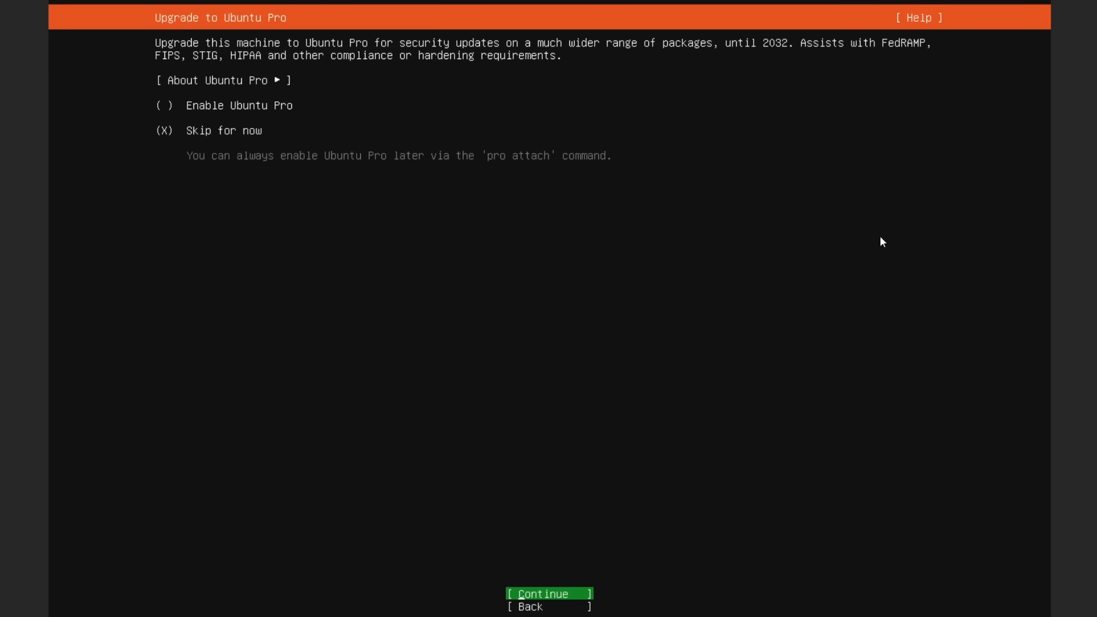
# - Continue past Ubuntu Pro, SSH setup with OpenSSH enabled and featured snaps to start the installation
pyautogui.press('Return')
pyautogui.press('Tab')
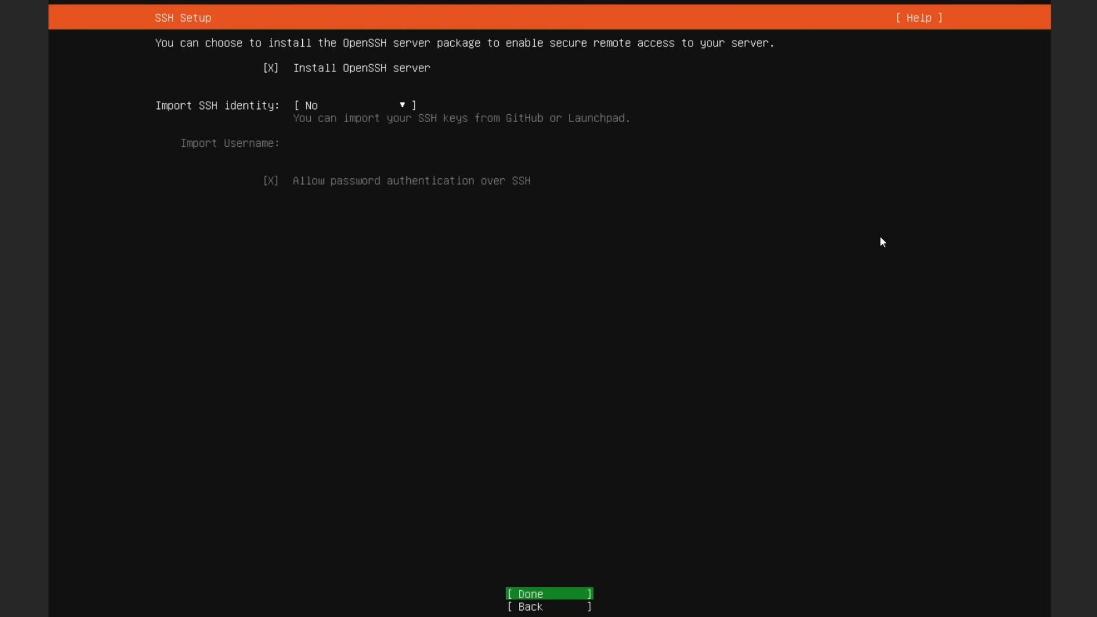
pyautogui.press('Return')
pyautogui.press('Tab')
pyautogui.press('Return')
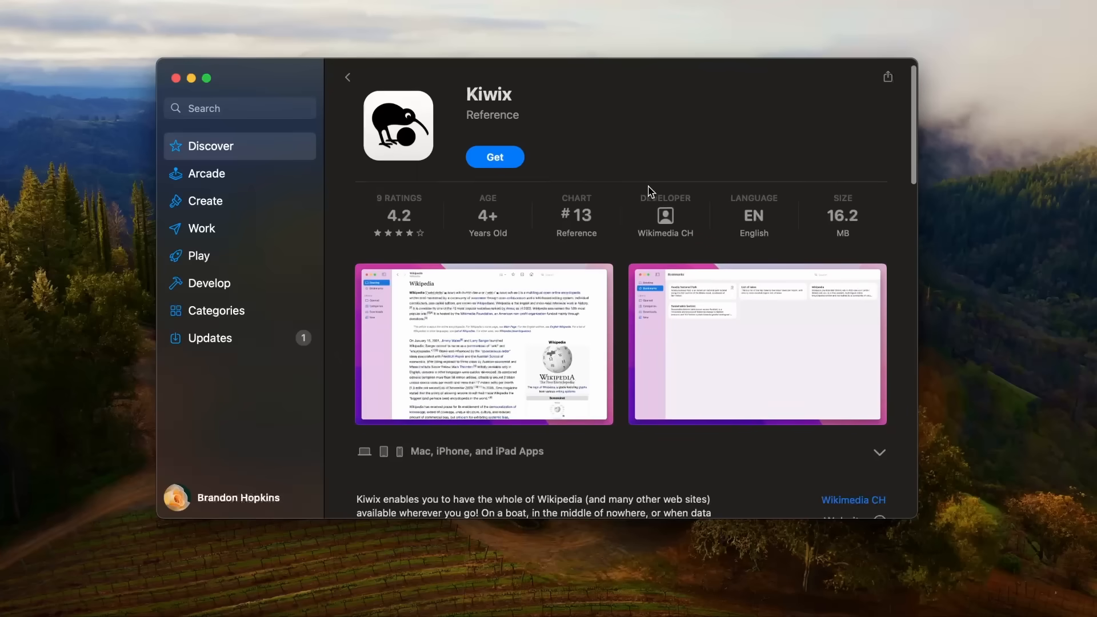
pyautogui.scroll(1, 601, 215)
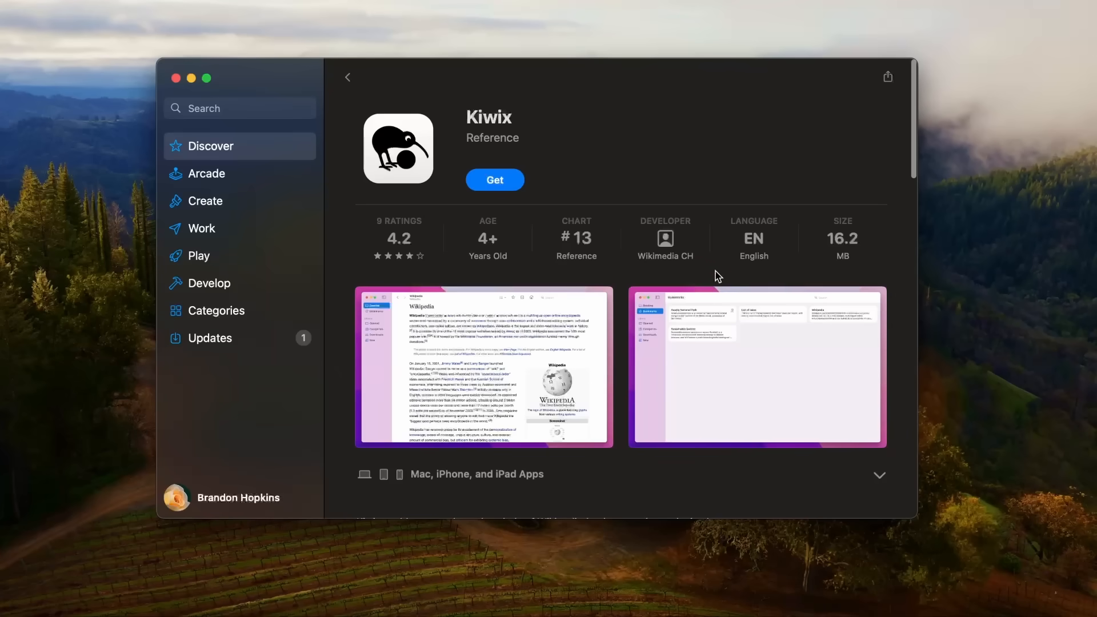
# - Expand the Kiwix app screenshots to full size in the App Store listing
pyautogui.click(536, 330)
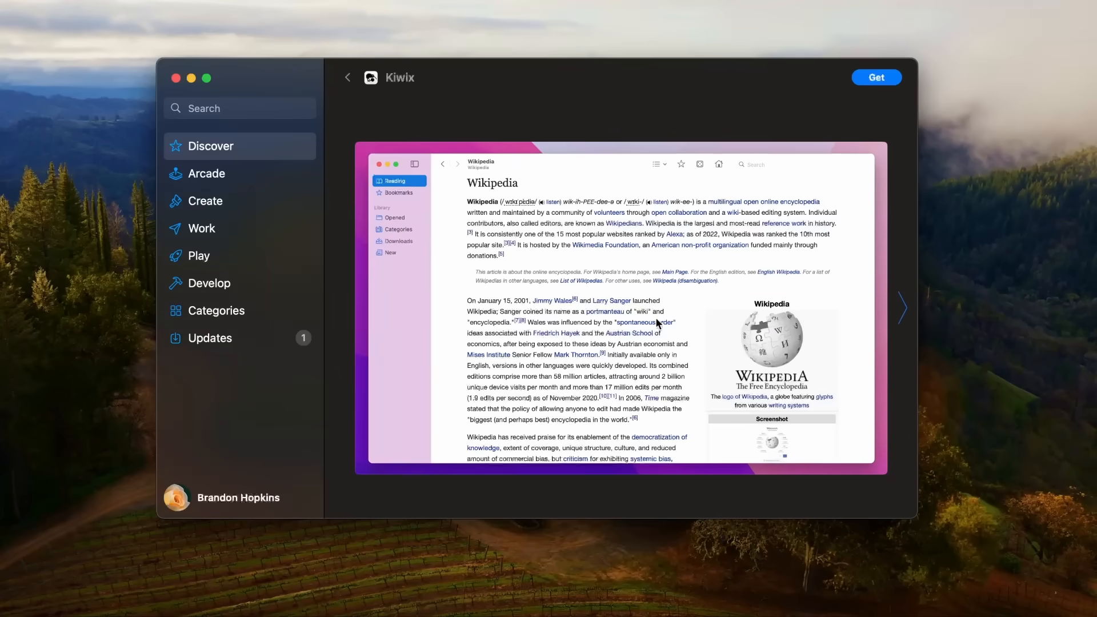
pyautogui.hscroll(3, 660, 325)
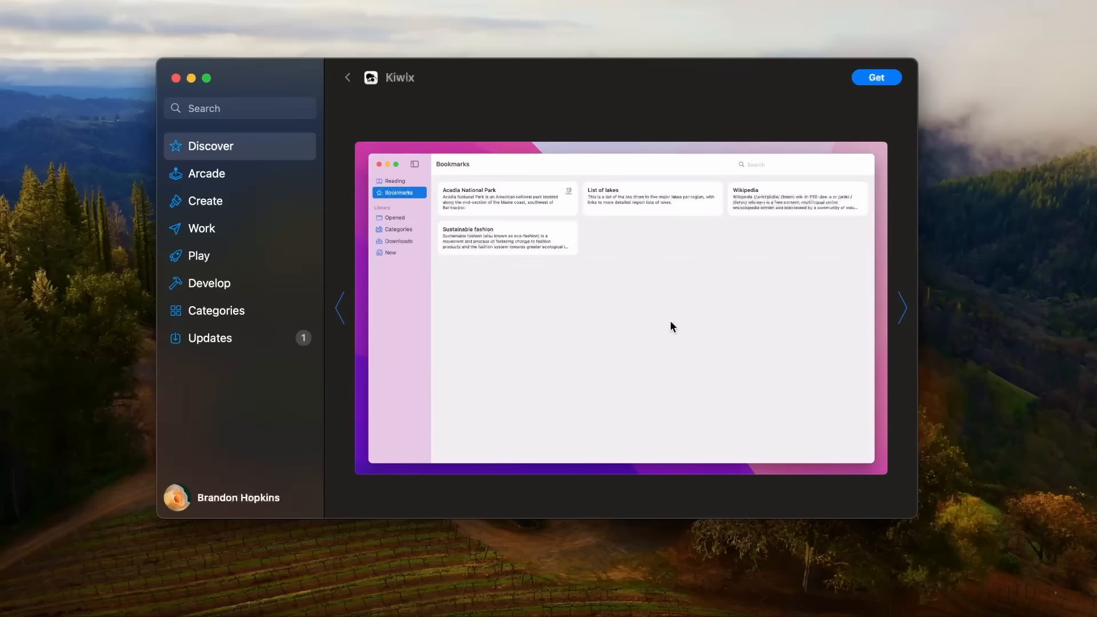
pyautogui.hscroll(3, 671, 321)
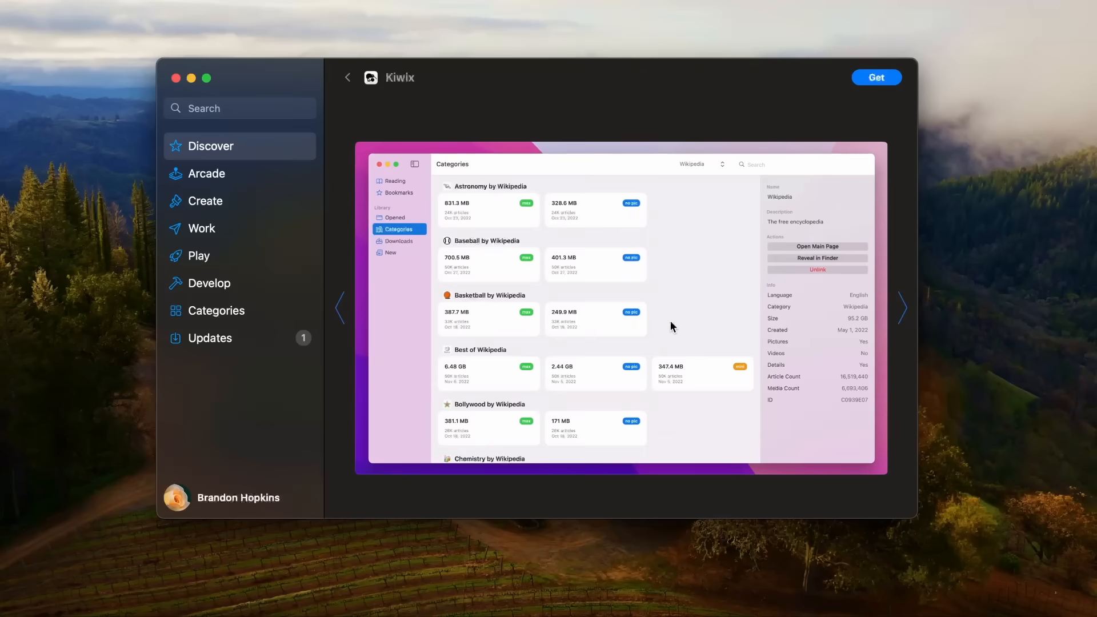
pyautogui.hscroll(3, 671, 321)
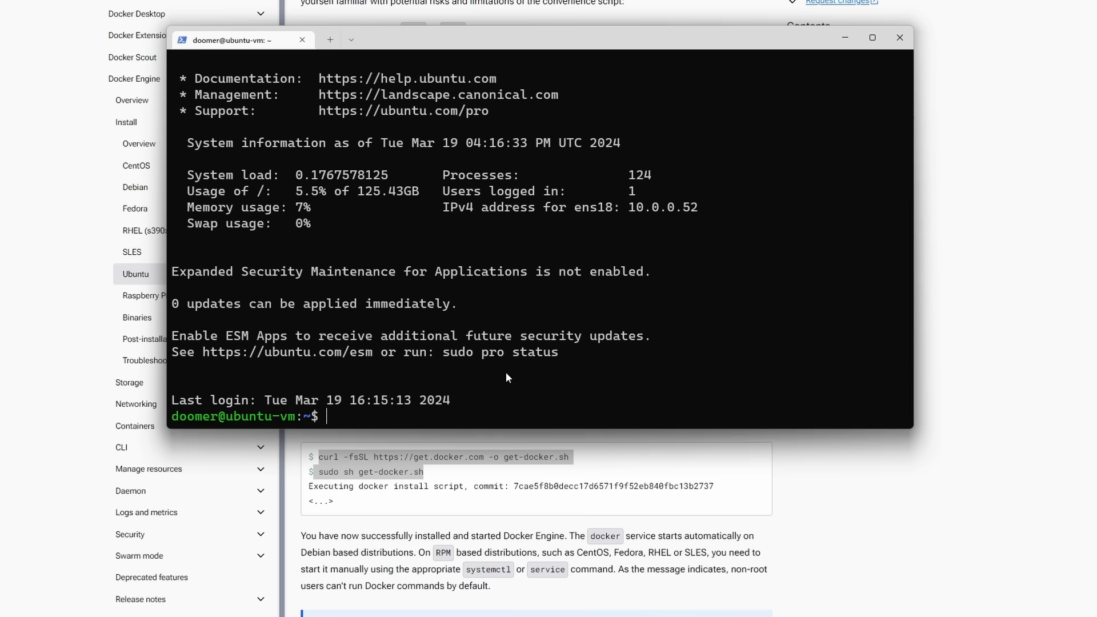
# - Run the pasted curl get-docker.sh and sudo sh get-docker.sh commands with the sudo password
pyautogui.write('curl -fsSL https://get.docker.com -o get-docker.sh  sudo sh get-docker.sh')
pyautogui.press('Return')
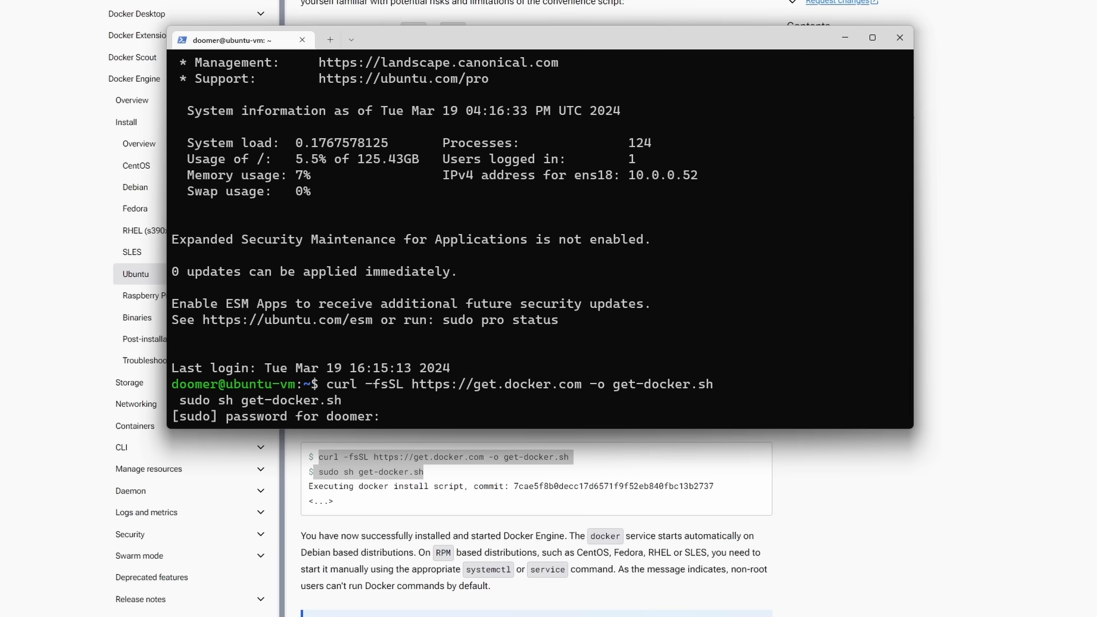
pyautogui.press('Return')
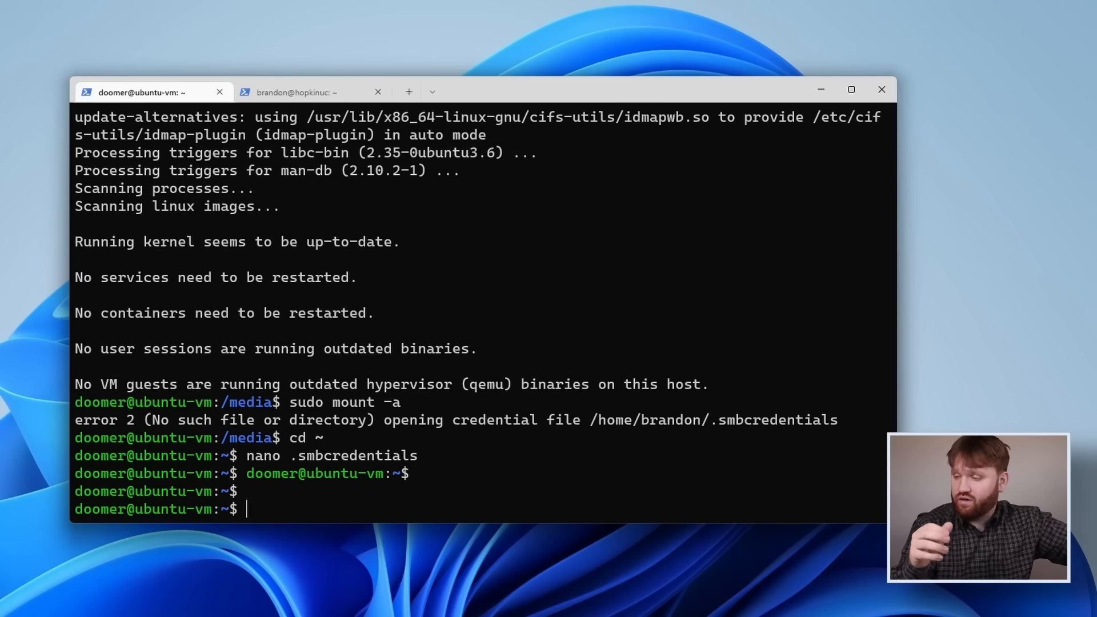
# - Recall the fstab edit command from history and inspect the network share line in /etc/fstab
pyautogui.press('Up')
pyautogui.press('Up')
pyautogui.press('Up')
pyautogui.press('Up')
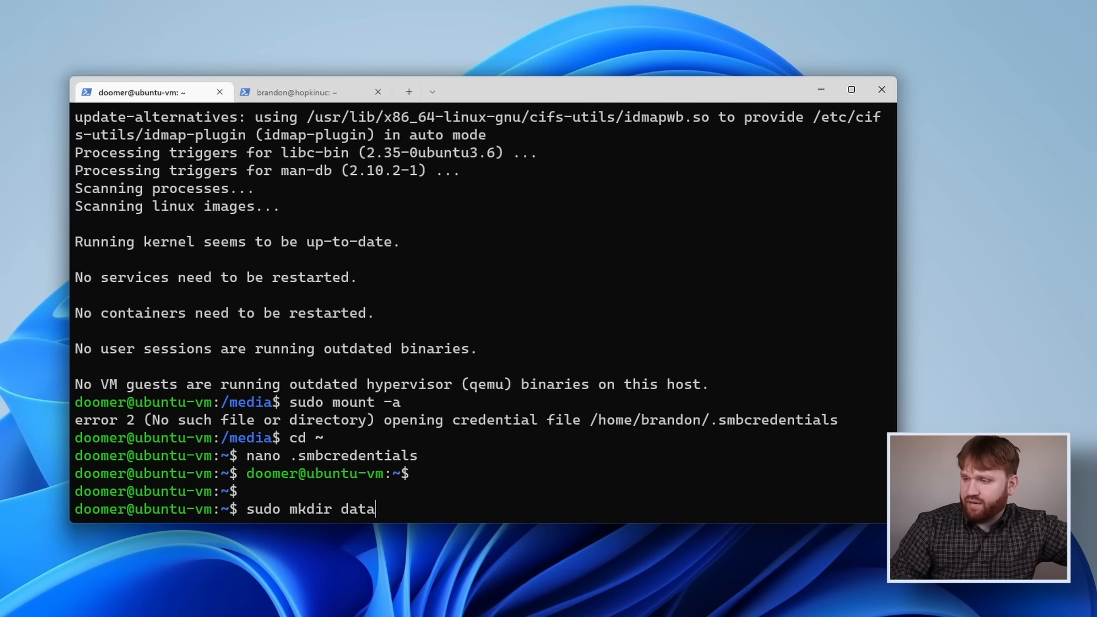
pyautogui.press('Up')
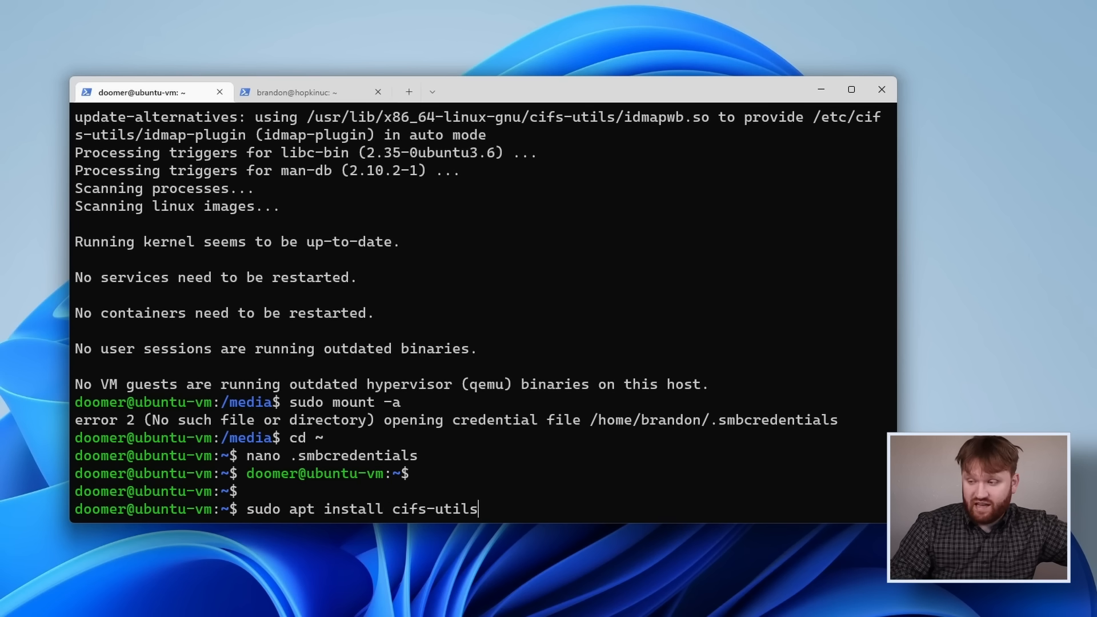
pyautogui.press('Down')
pyautogui.press('Down')
pyautogui.press('Up')
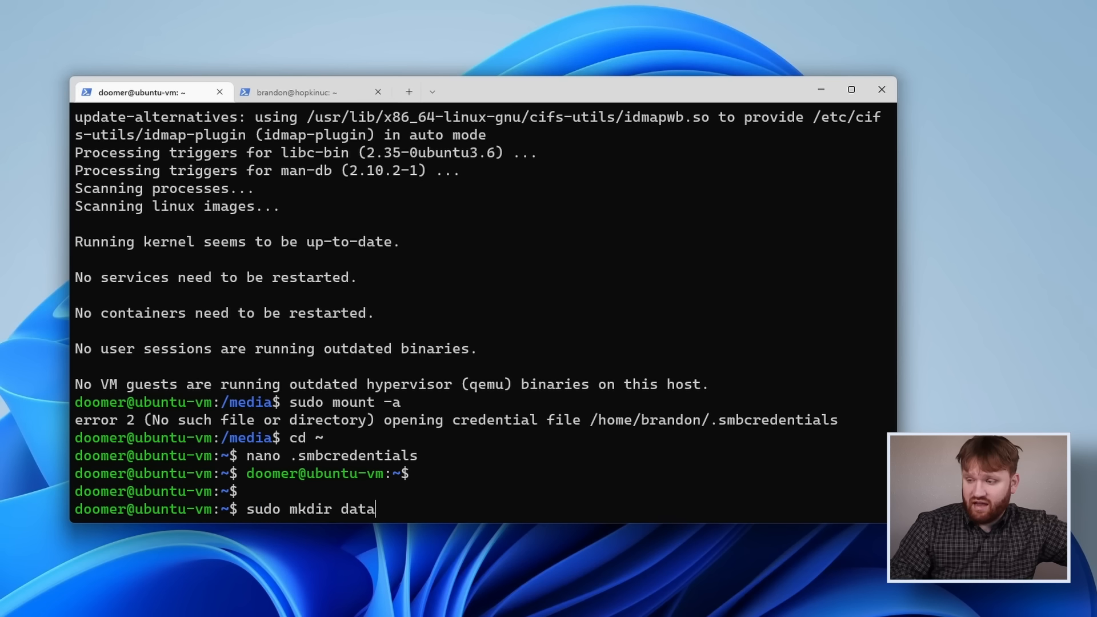
pyautogui.press('Down')
pyautogui.press('Down')
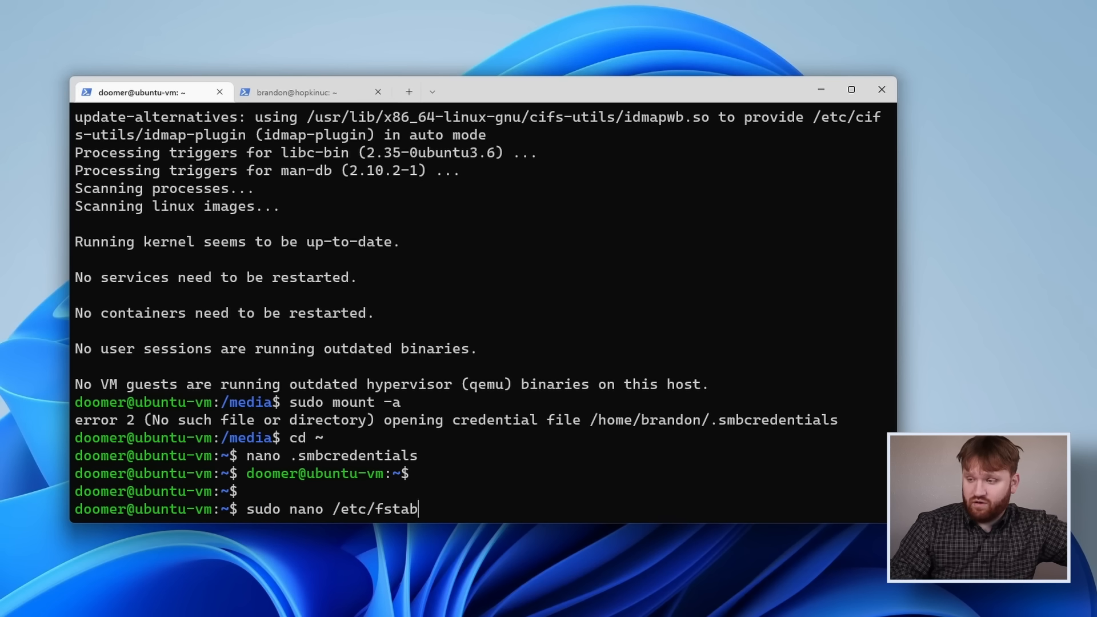
pyautogui.press('Return')
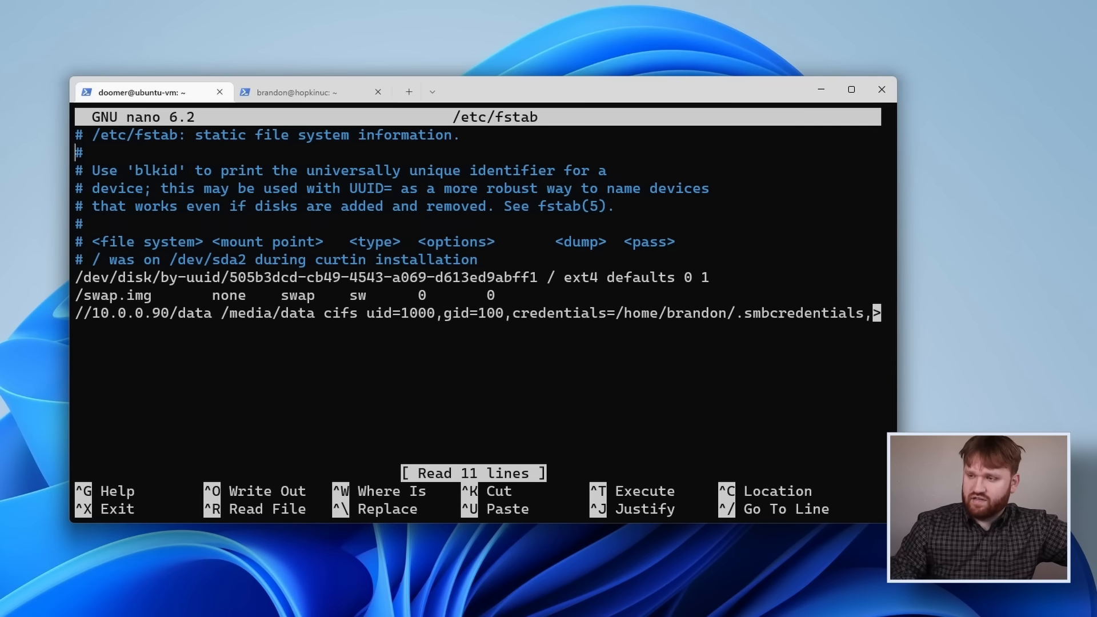
pyautogui.press('Down')
pyautogui.press('Down')
pyautogui.press('Down')
pyautogui.press('Down')
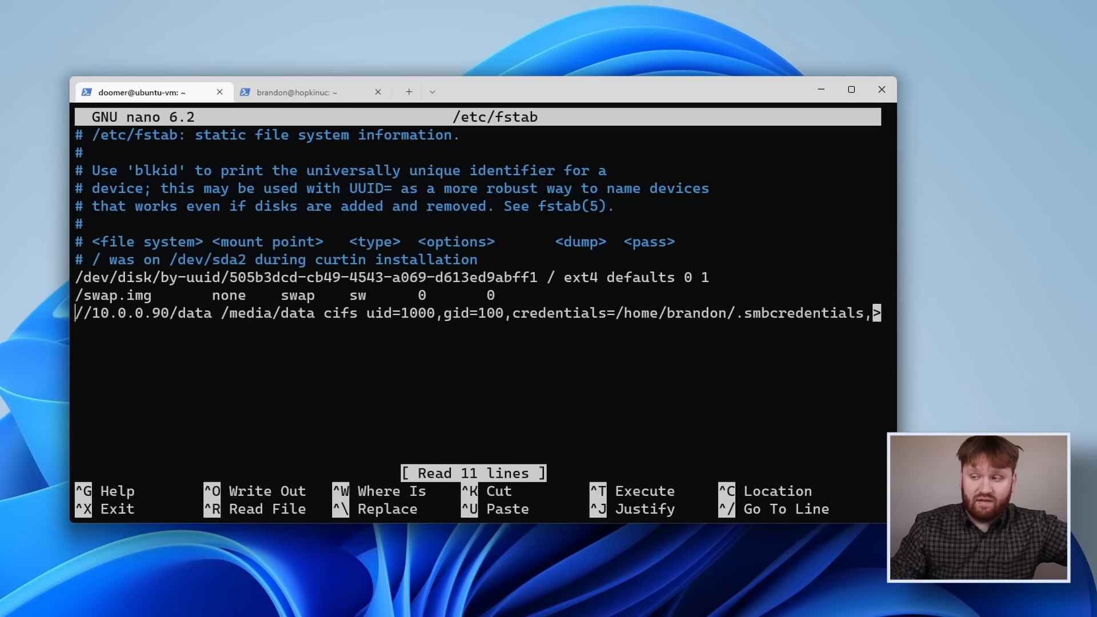
pyautogui.press('Right')
pyautogui.press('Right')
pyautogui.press('Right')
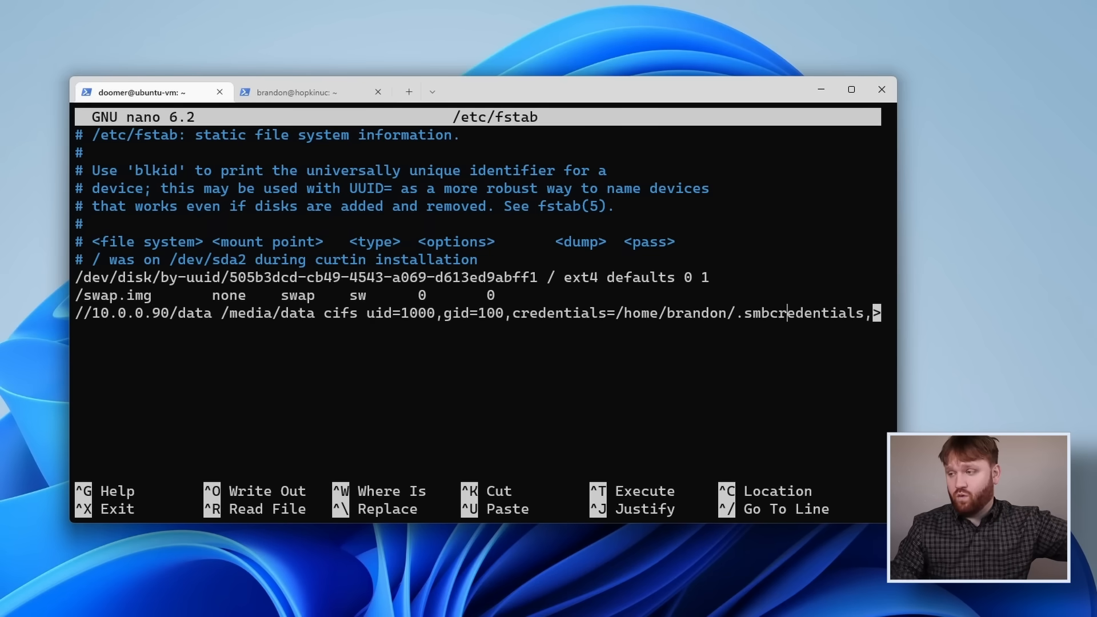
pyautogui.hotkey('ctrl', 'x')
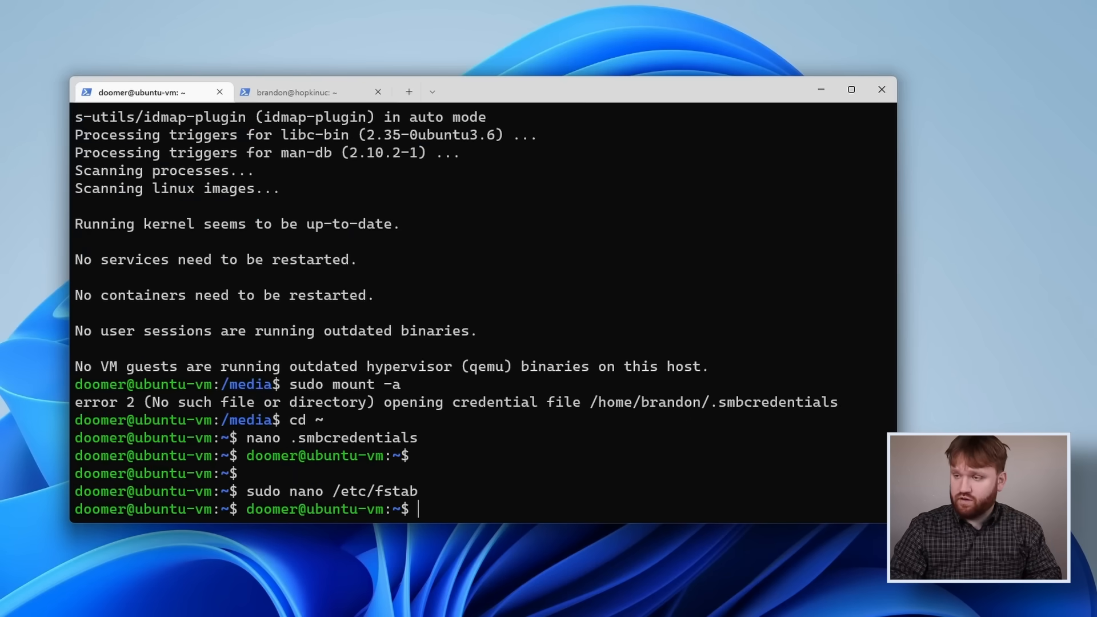
# - After mount -a fails, correct the wrong user name in the fstab credentials path and save it
pyautogui.press('Up')
pyautogui.press('Up')
pyautogui.press('Up')
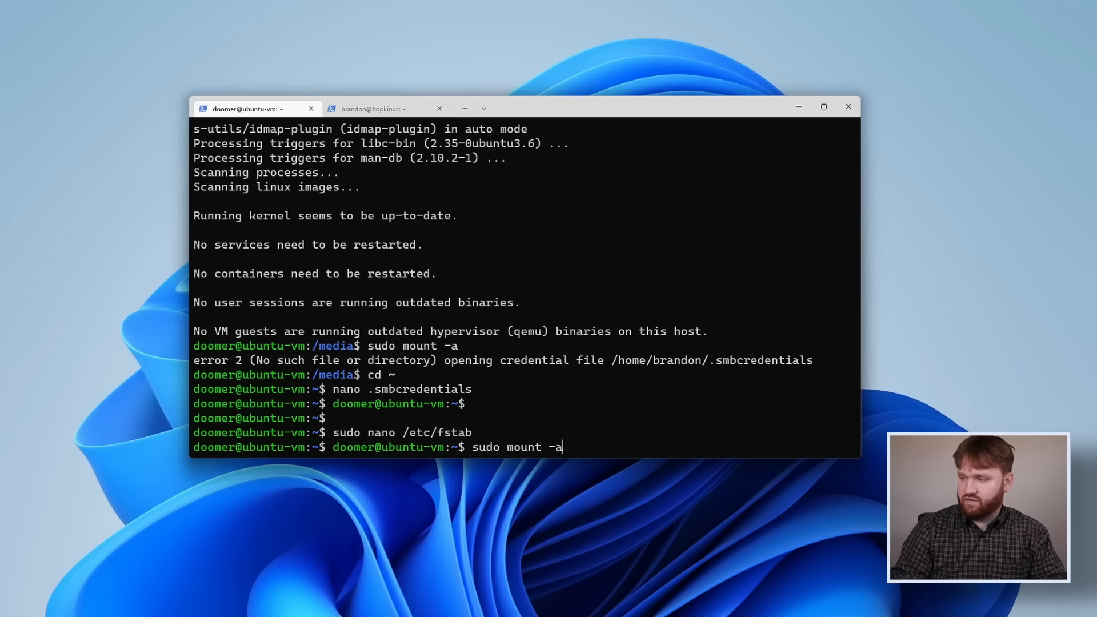
pyautogui.press('Return')
pyautogui.press('Up')
pyautogui.press('Up')
pyautogui.press('Return')
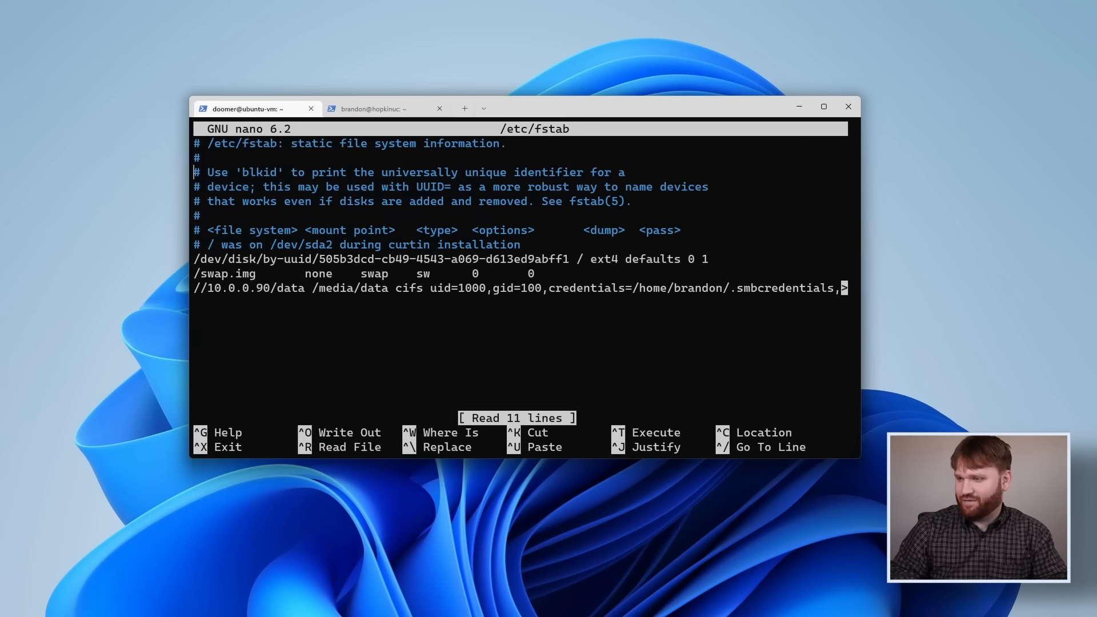
pyautogui.press('Down')
pyautogui.press('Down')
pyautogui.press('Down')
pyautogui.press('Right')
pyautogui.press('Right')
pyautogui.press('Right')
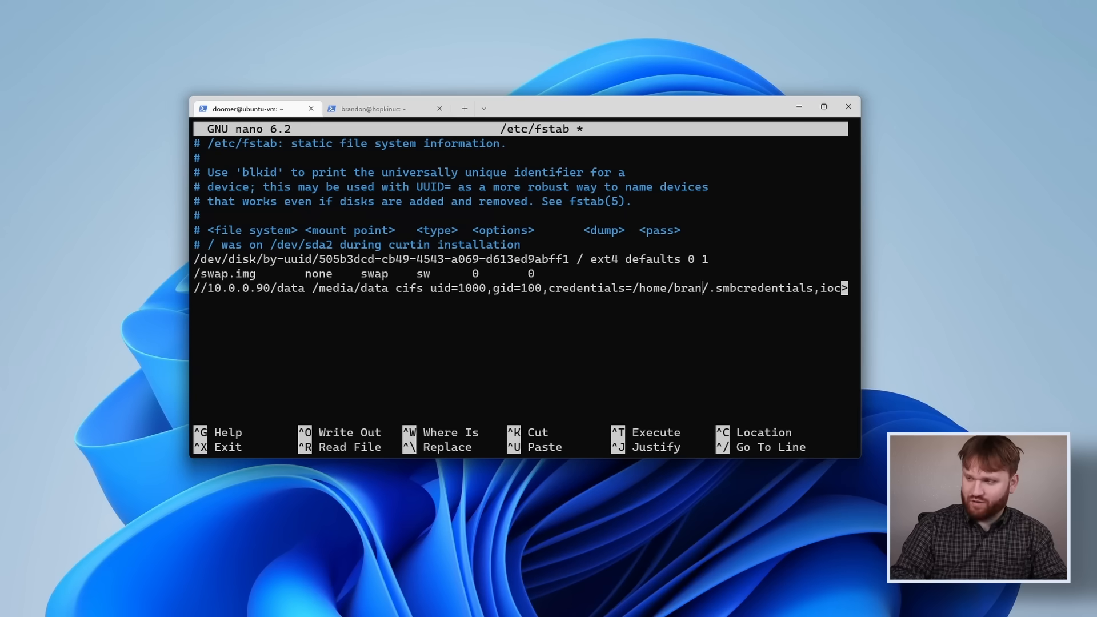
pyautogui.press('BackSpace')
pyautogui.press('BackSpace')
pyautogui.press('BackSpace')
pyautogui.press('BackSpace')
pyautogui.press('BackSpace')
pyautogui.press('BackSpace')
pyautogui.write('doomer/.smbcredentials,i')
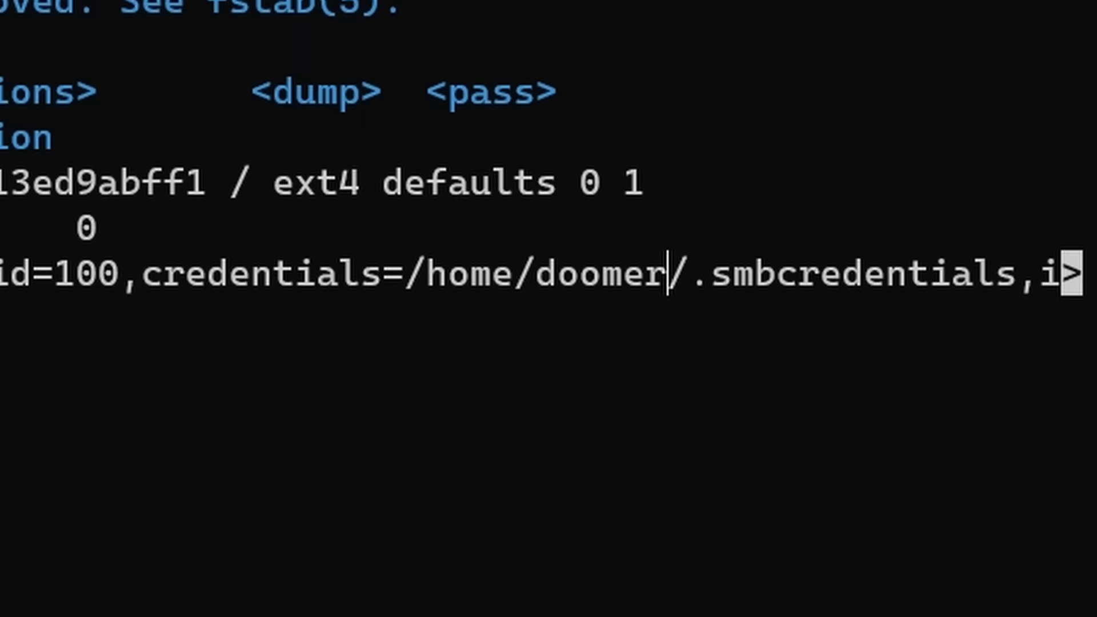
pyautogui.hotkey('ctrl', 's')
pyautogui.hotkey('ctrl', 'x')
# - Remount all shares, then list /media/data and the .zim files in its zim folder
pyautogui.press('Up')
pyautogui.press('Up')
pyautogui.press('Return')
pyautogui.write('cd /')
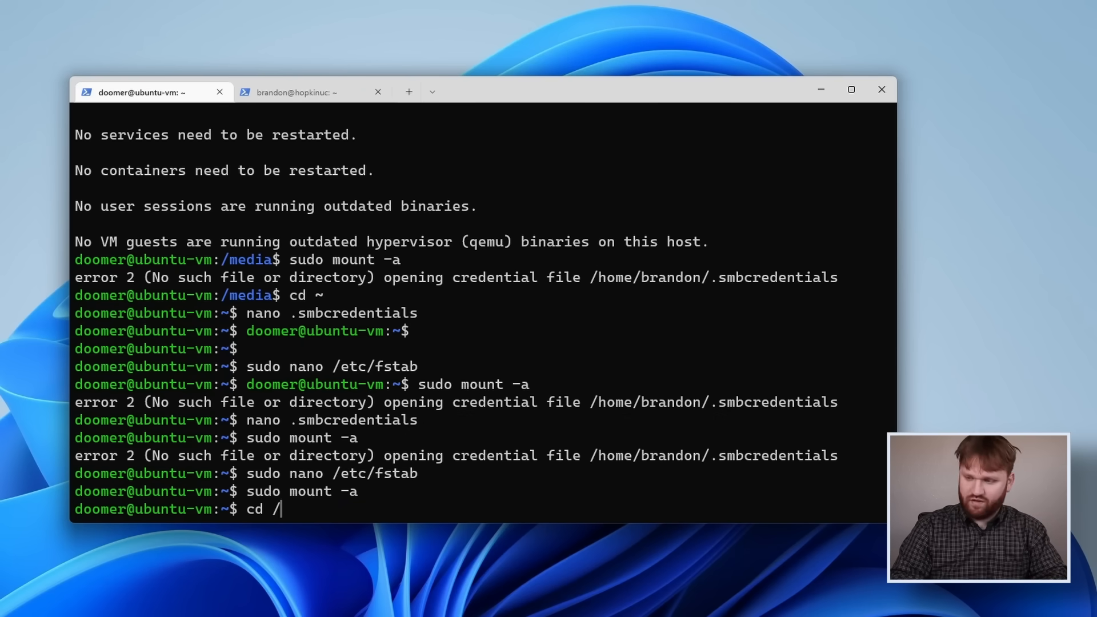
pyautogui.write('media/data')
pyautogui.press('Return')
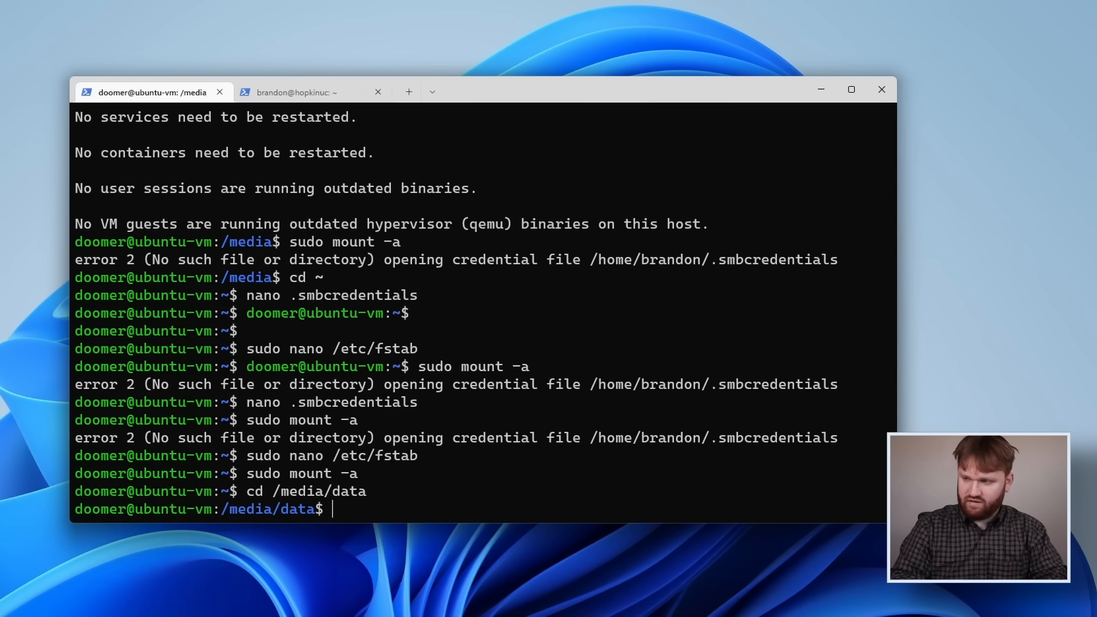
pyautogui.write('ls')
pyautogui.press('Return')
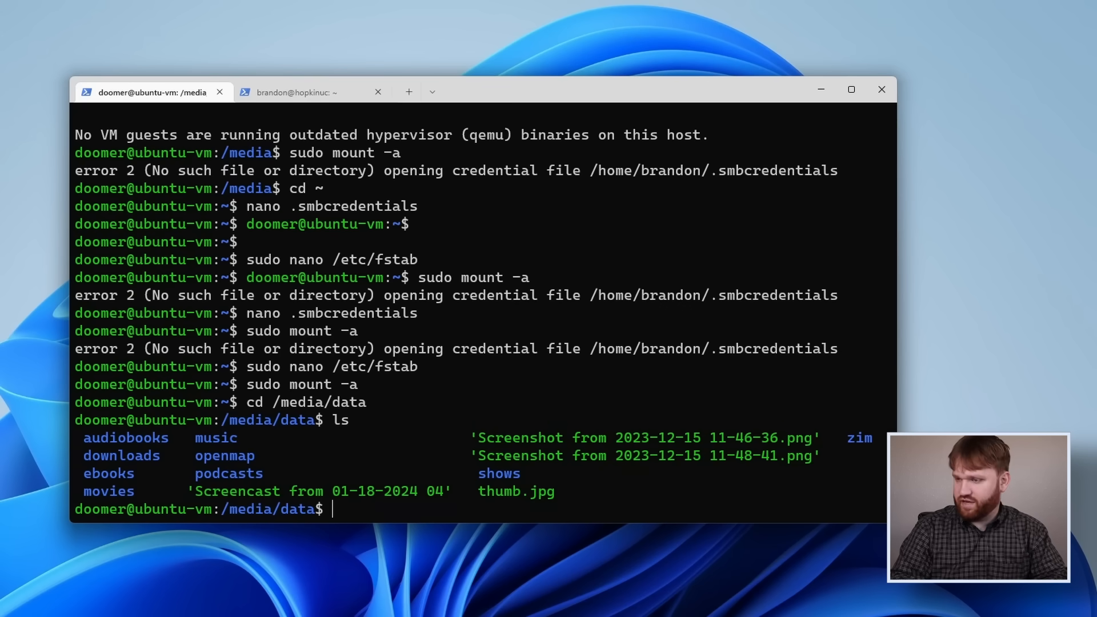
pyautogui.write('cd')
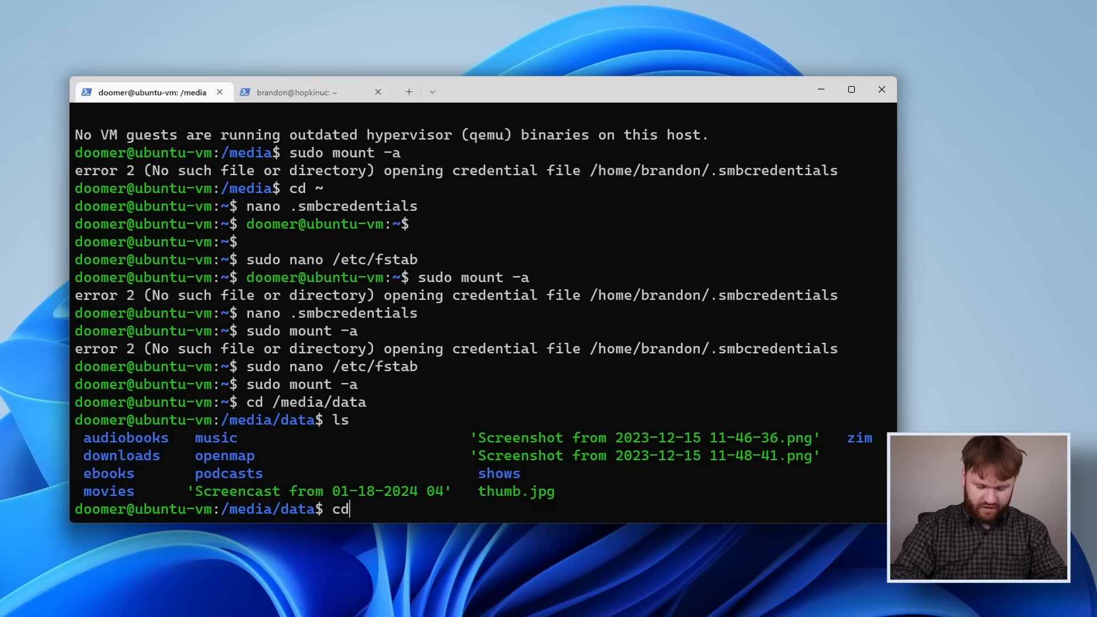
pyautogui.write(' zim')
pyautogui.press('Return')
pyautogui.write('ls')
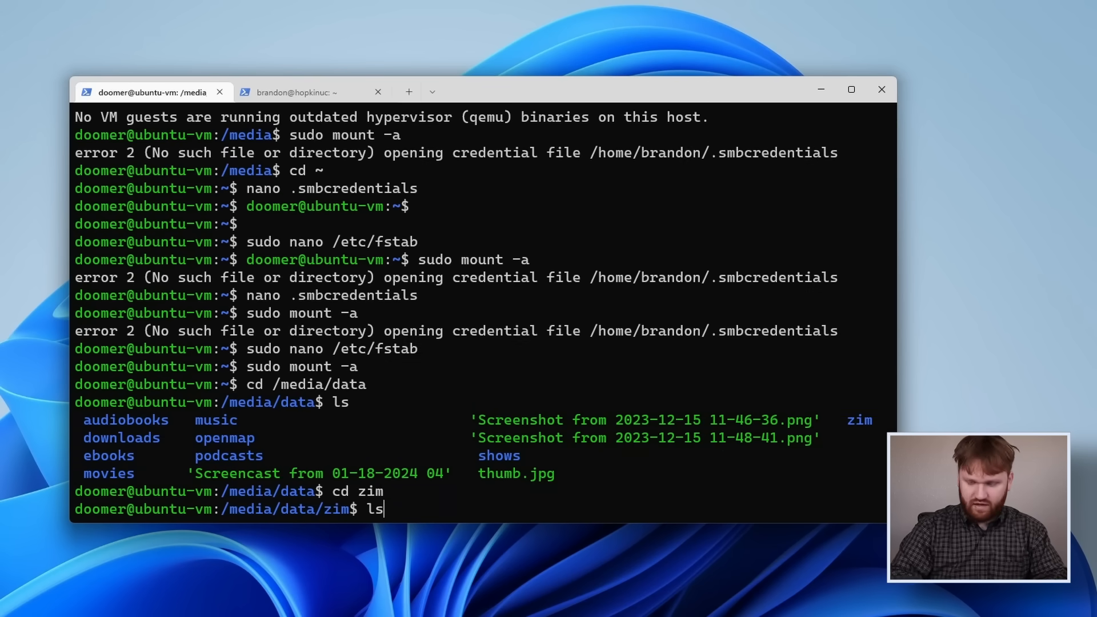
pyautogui.press('Return')
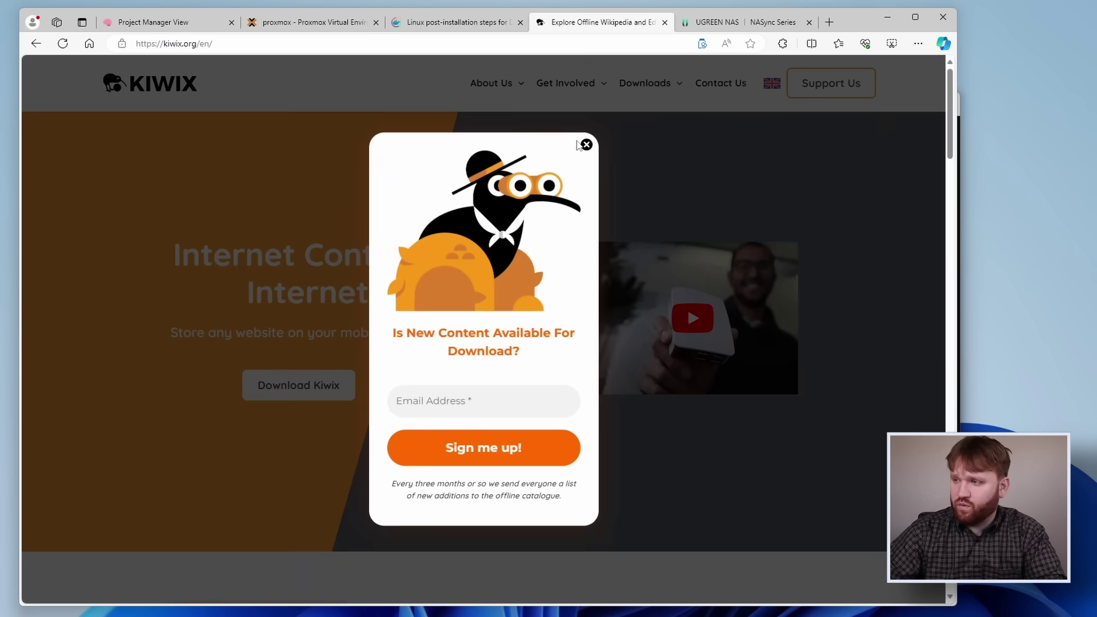
# - Dismiss the newsletter popup on the kiwix.org home page
pyautogui.click(586, 146)
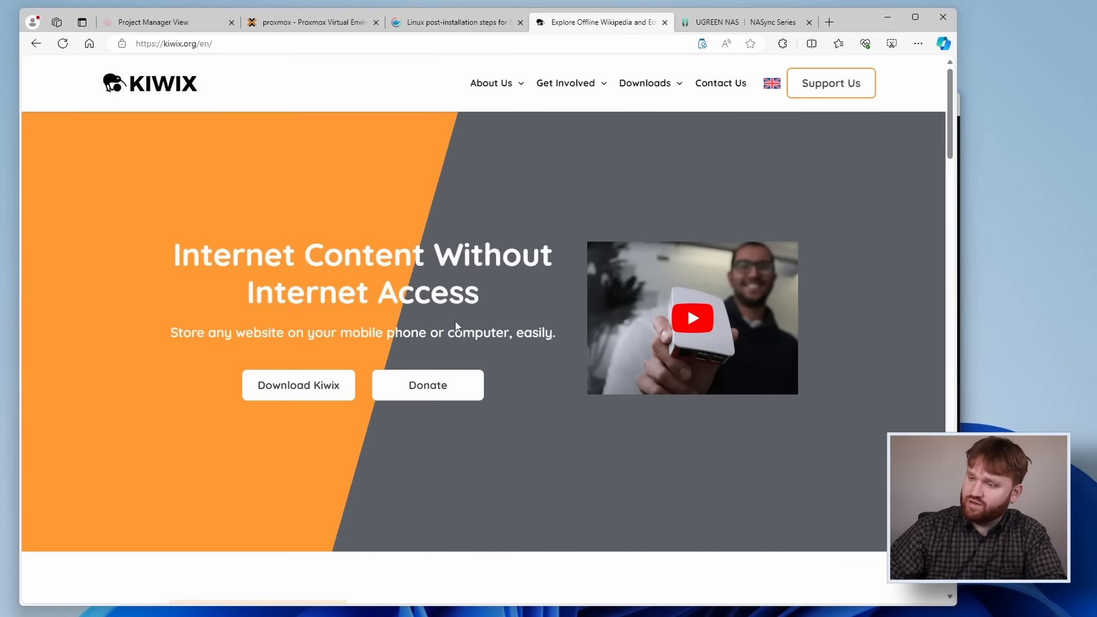
pyautogui.scroll(-5, 457, 327)
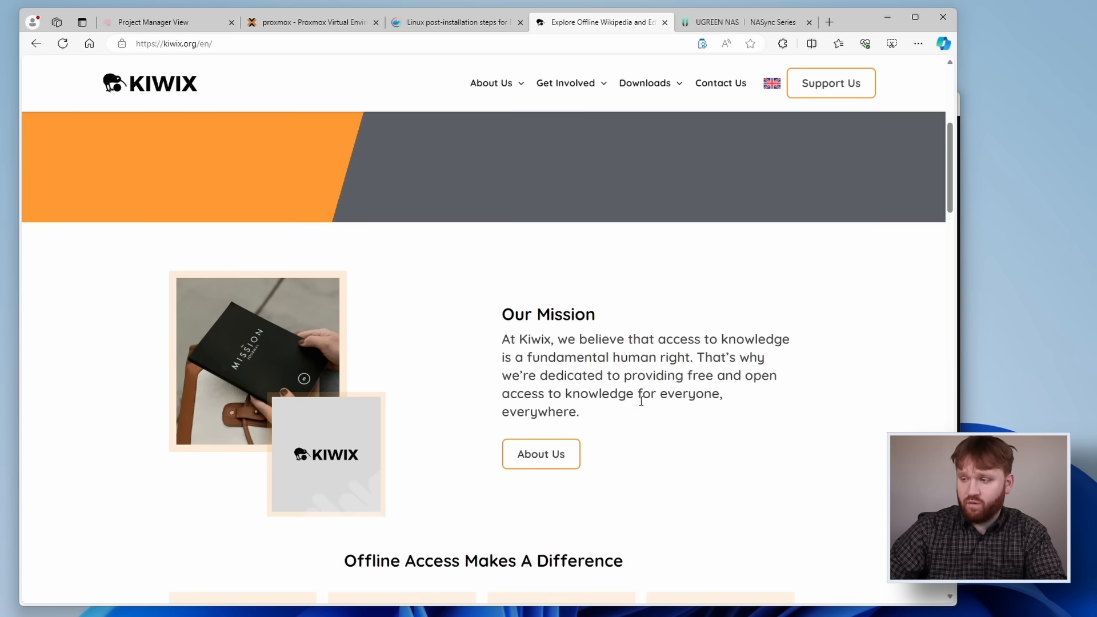
pyautogui.scroll(-5, 588, 419)
pyautogui.scroll(-5, 600, 412)
pyautogui.scroll(-4, 604, 403)
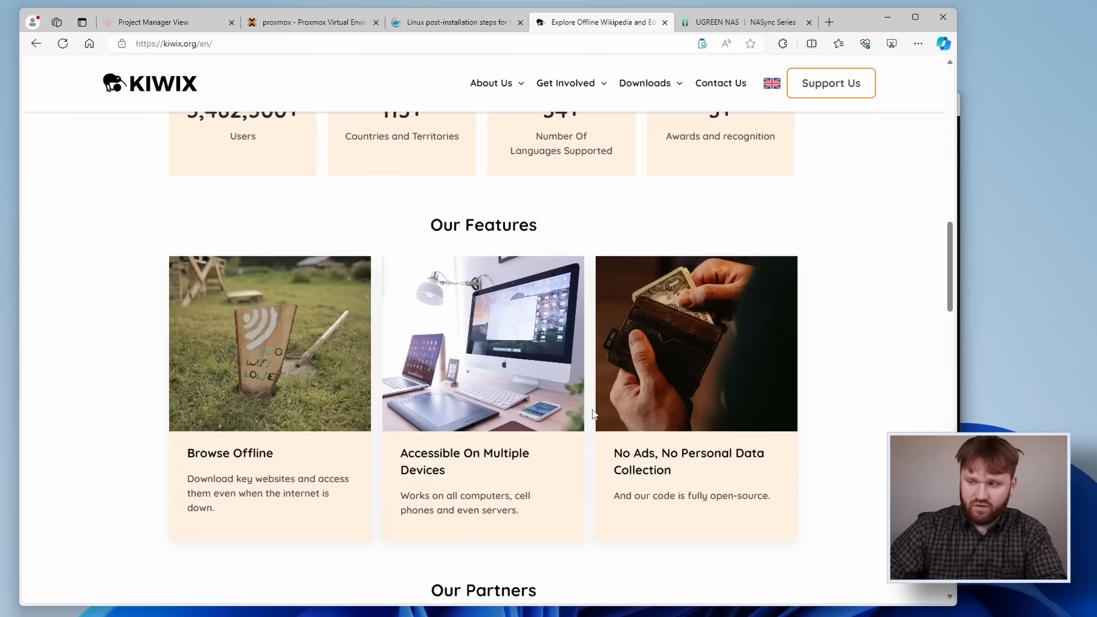
pyautogui.scroll(-2, 606, 400)
pyautogui.scroll(-4, 629, 404)
pyautogui.scroll(-3, 628, 404)
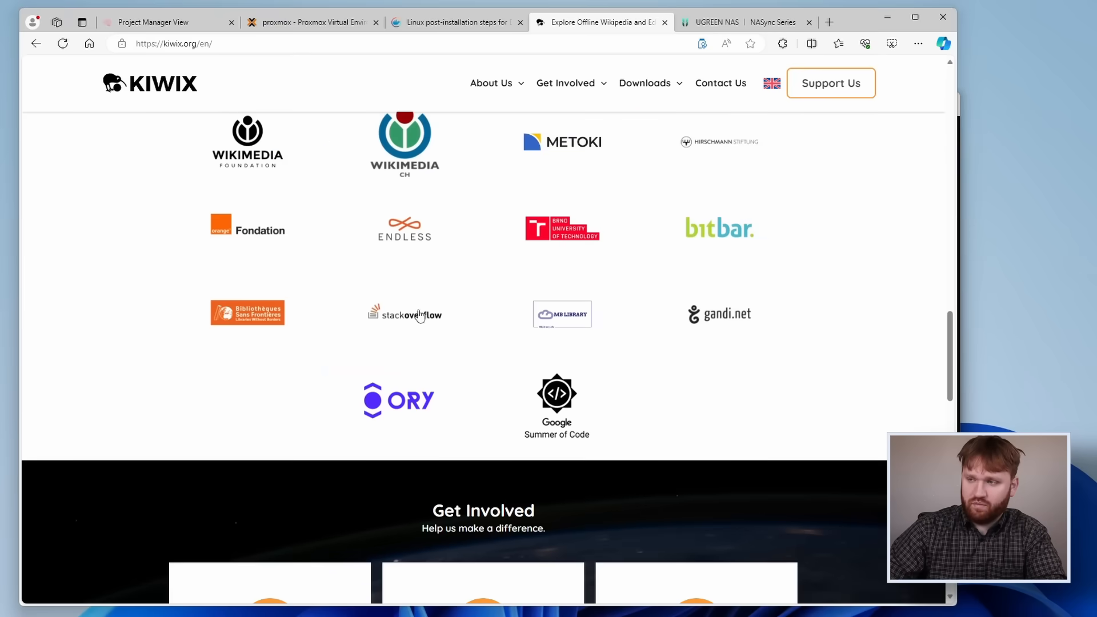
pyautogui.scroll(4, 574, 294)
pyautogui.scroll(8, 574, 295)
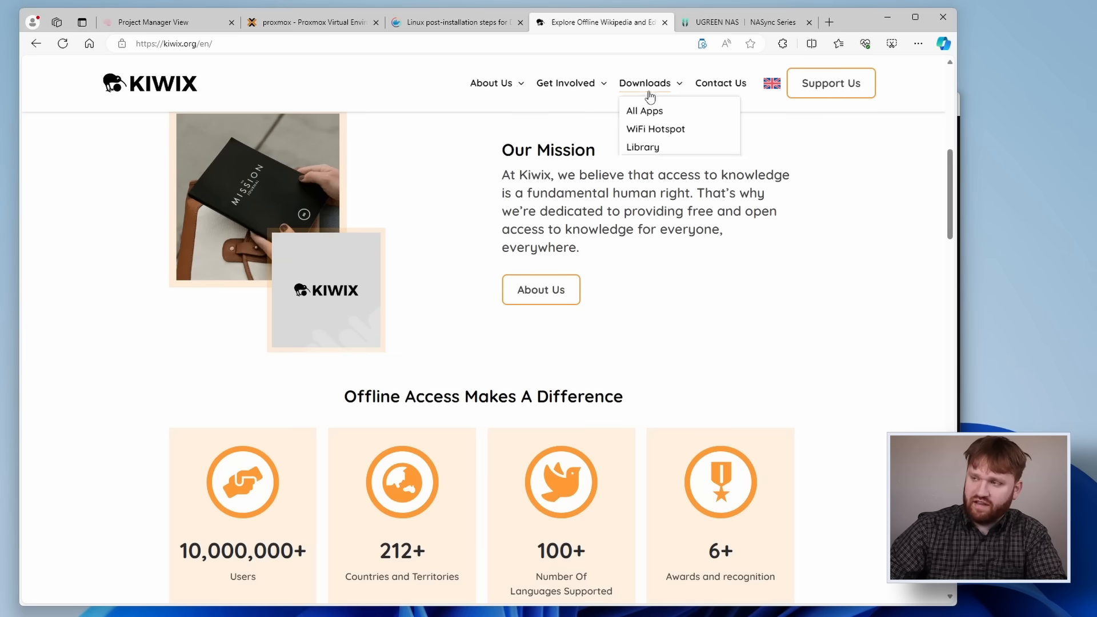
pyautogui.click(308, 47)
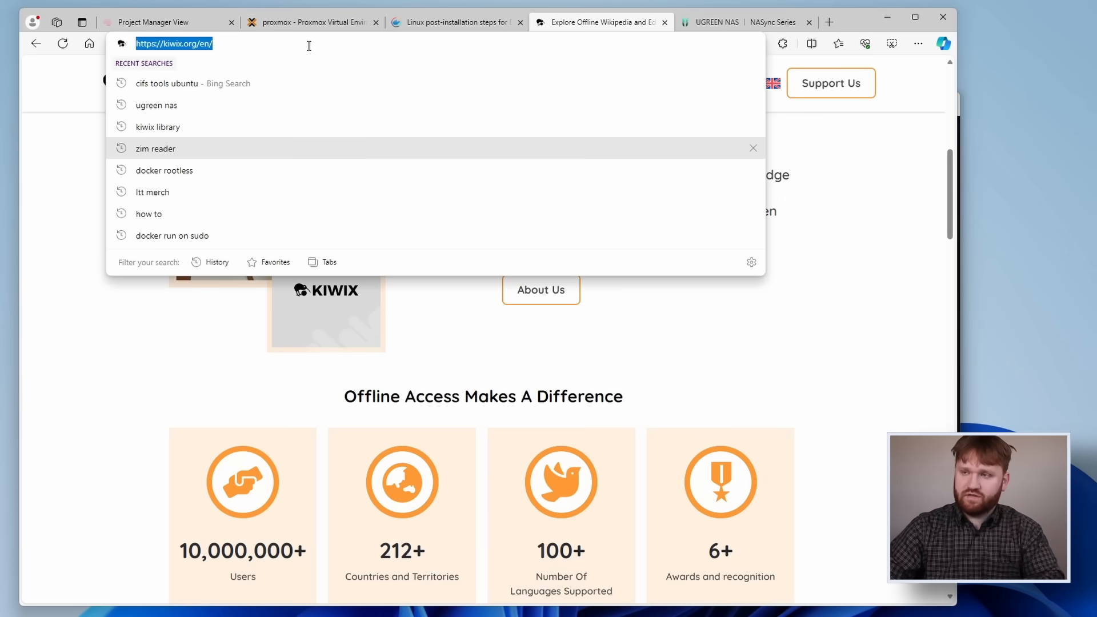
pyautogui.hotkey('ctrl', 'v')
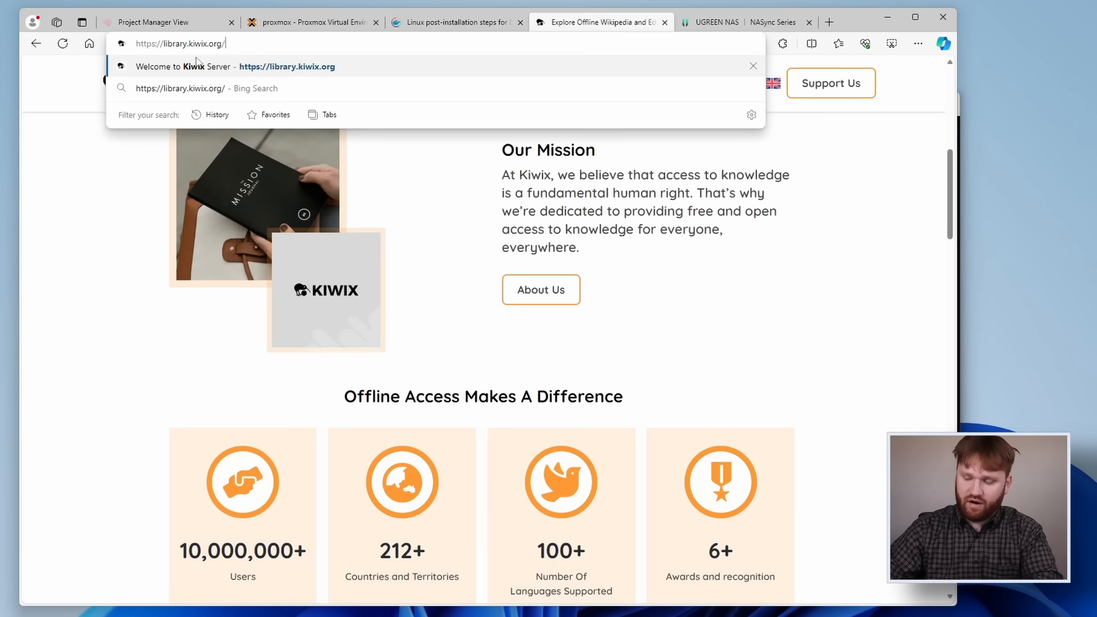
pyautogui.press('Return')
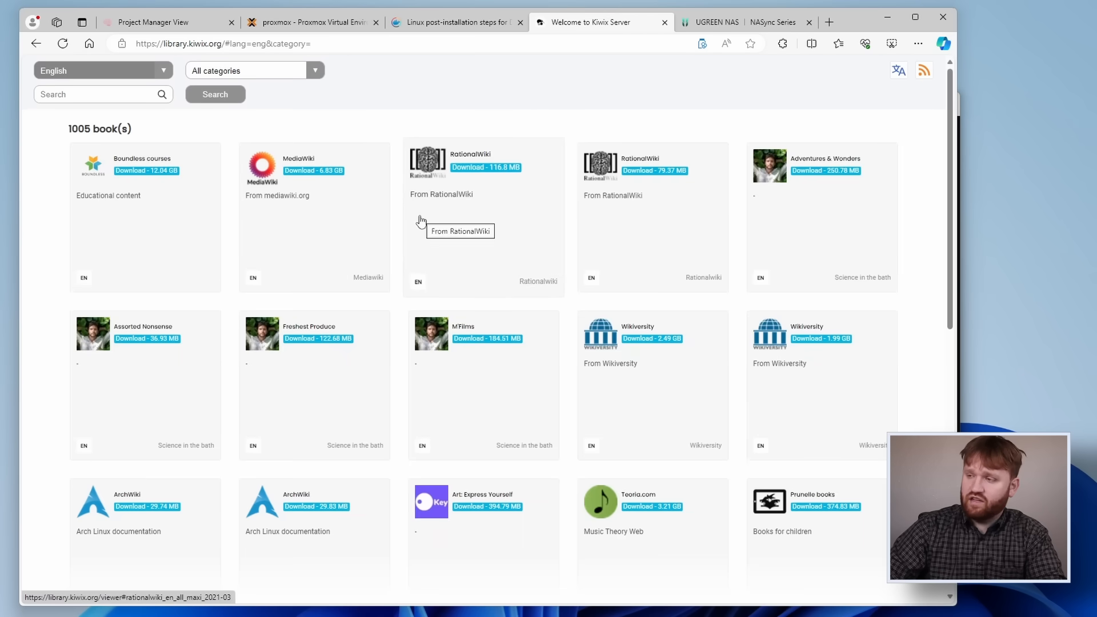
pyautogui.scroll(-1, 766, 283)
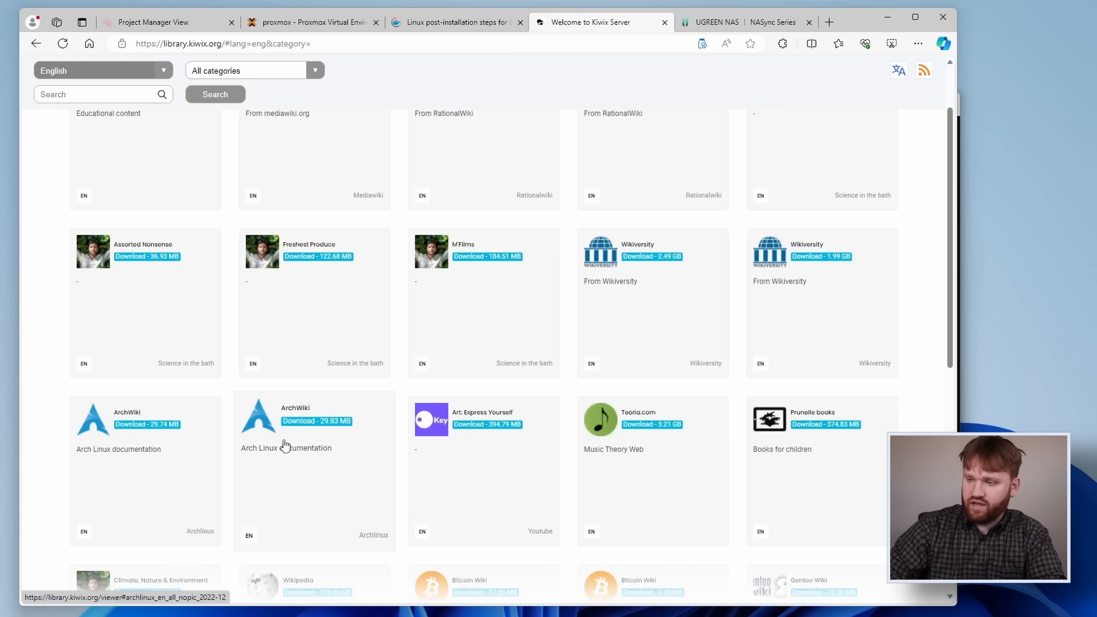
pyautogui.scroll(-2, 326, 449)
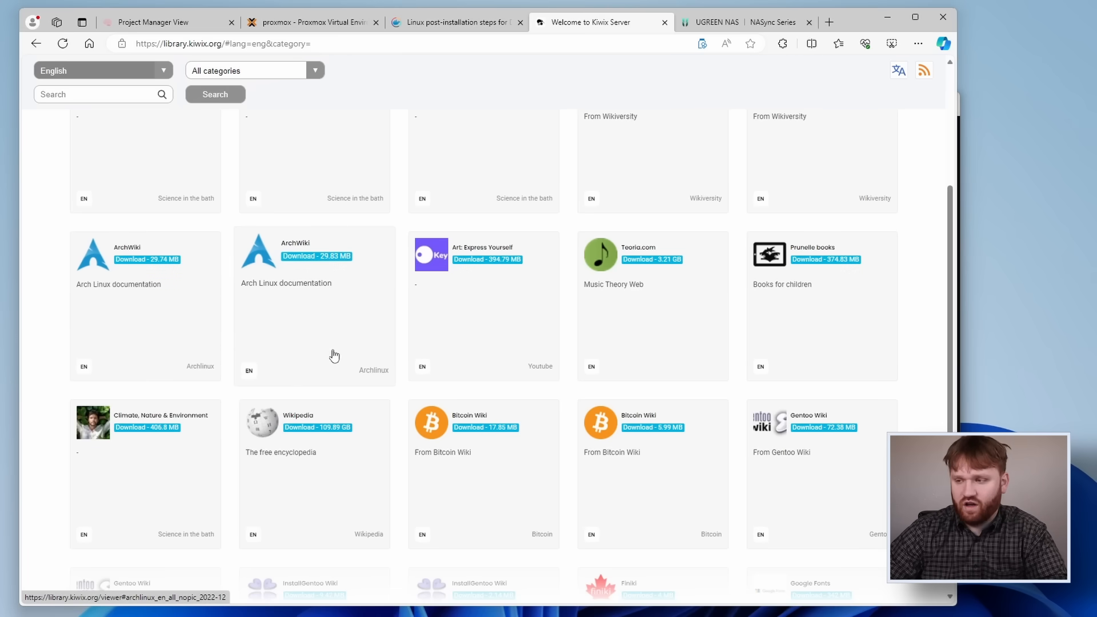
pyautogui.scroll(-1, 318, 351)
# - Open the offline English Wikipedia book and its Europe article under Geography
pyautogui.click(318, 401)
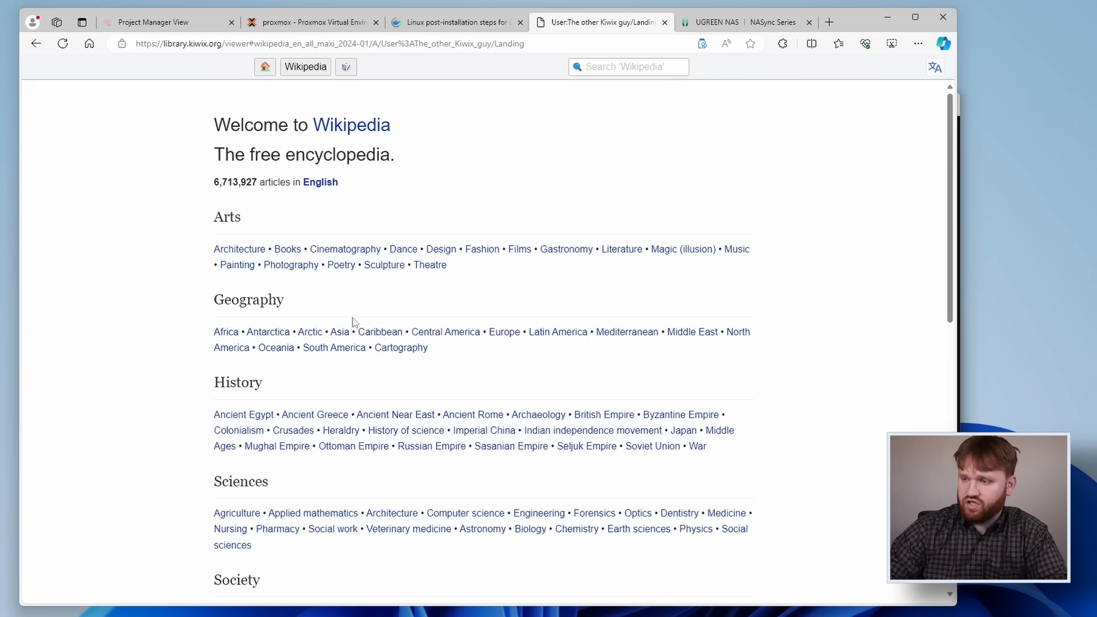
pyautogui.click(504, 332)
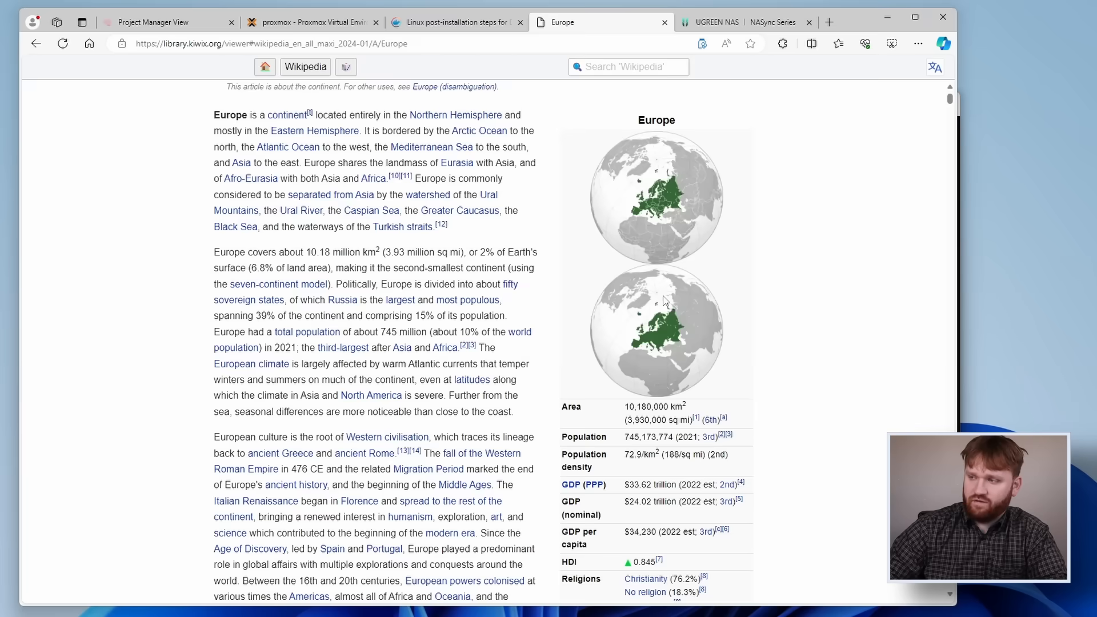
pyautogui.scroll(-5, 664, 301)
pyautogui.scroll(-5, 664, 300)
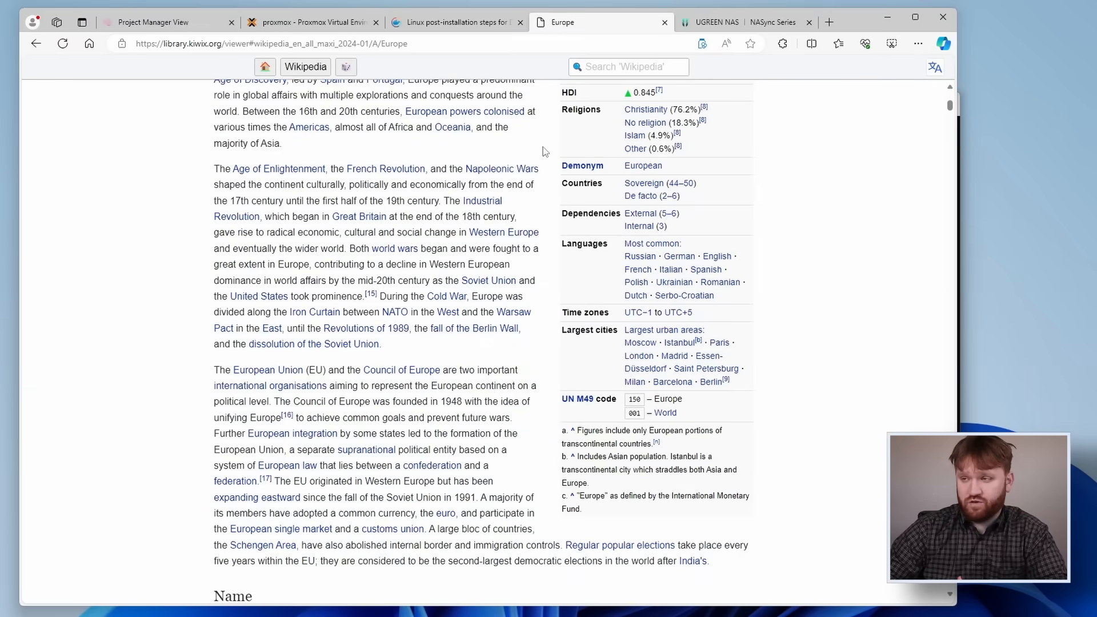
pyautogui.scroll(-4, 521, 251)
pyautogui.scroll(-4, 523, 280)
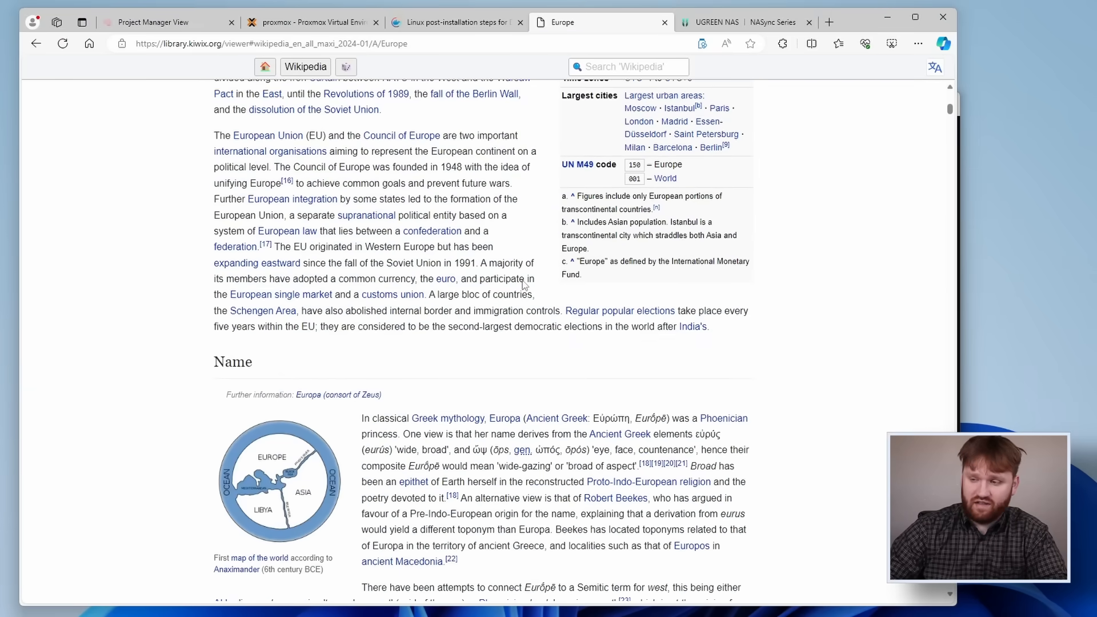
pyautogui.scroll(-5, 523, 281)
pyautogui.scroll(-5, 523, 280)
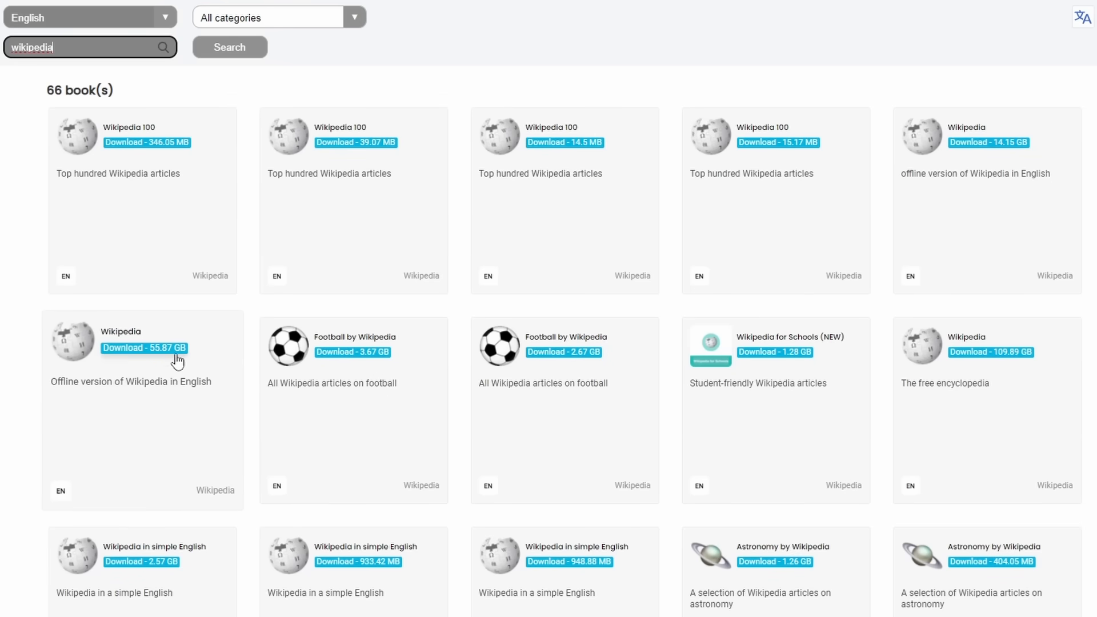
pyautogui.scroll(-5, 207, 368)
pyautogui.scroll(-4, 257, 350)
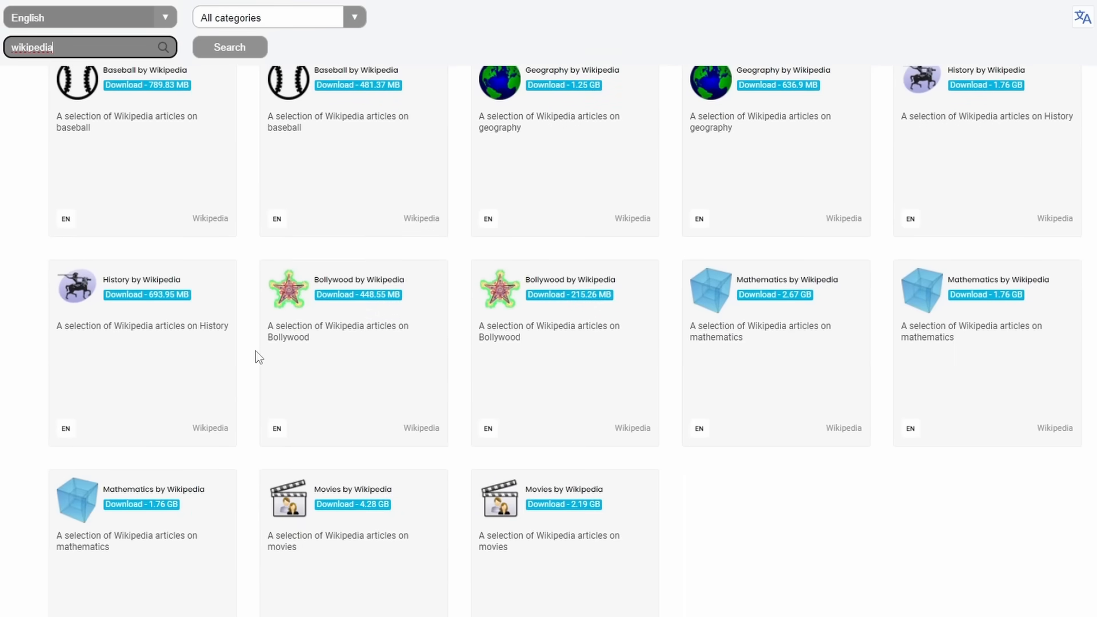
pyautogui.scroll(-3, 256, 351)
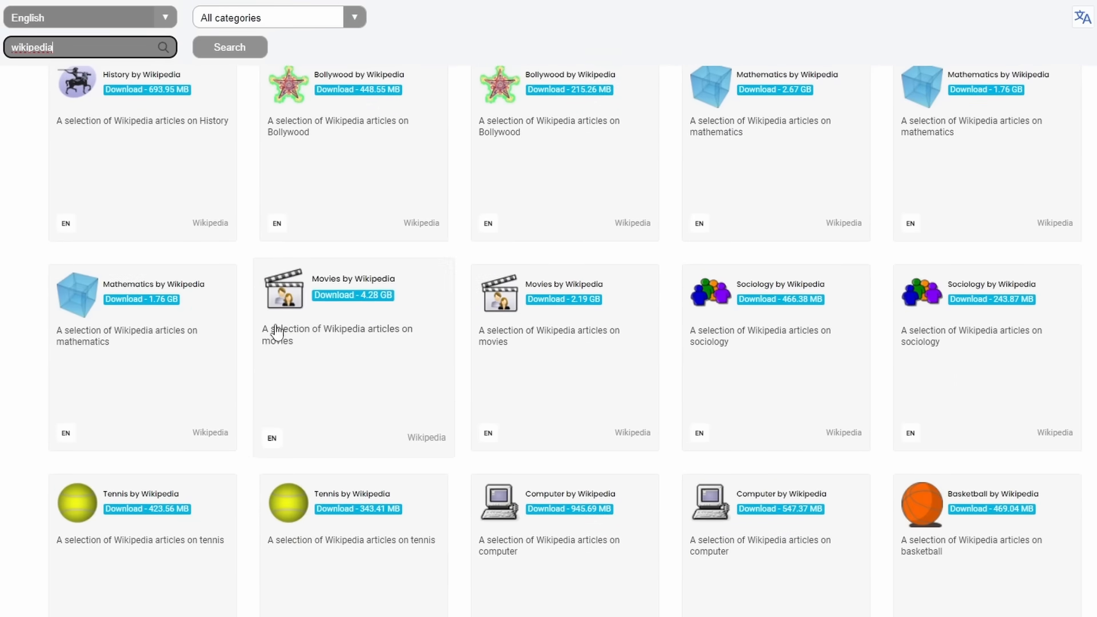
pyautogui.scroll(10, 305, 328)
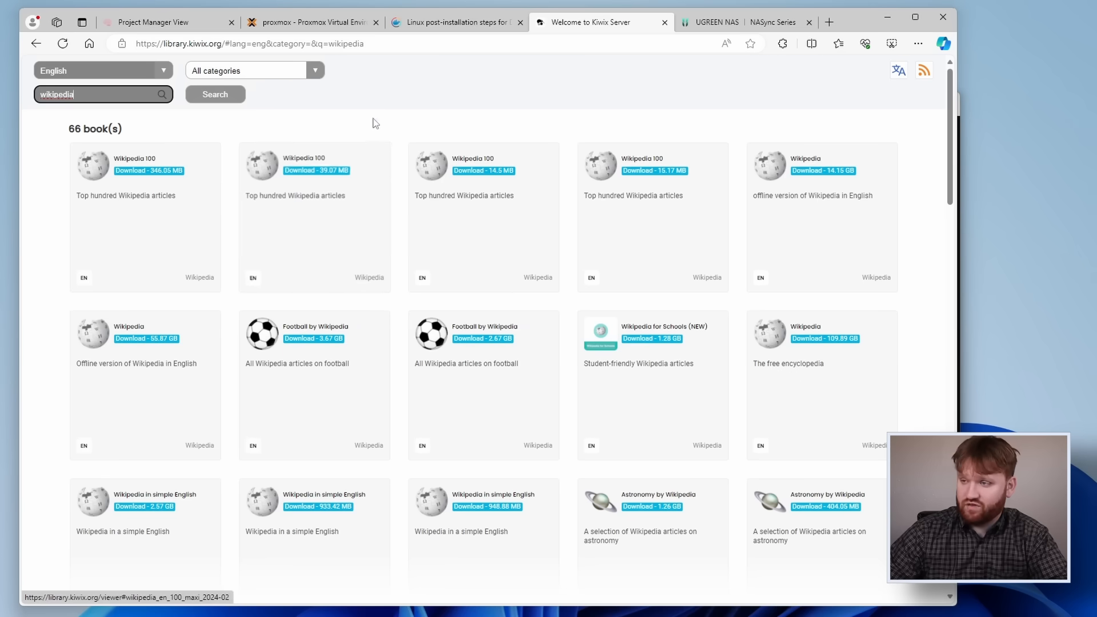
# - Go back to the Kiwix home, open the Applications page and the Kiwix Server 'Docker images' link in a new tab
pyautogui.click(36, 44)
pyautogui.click(36, 44)
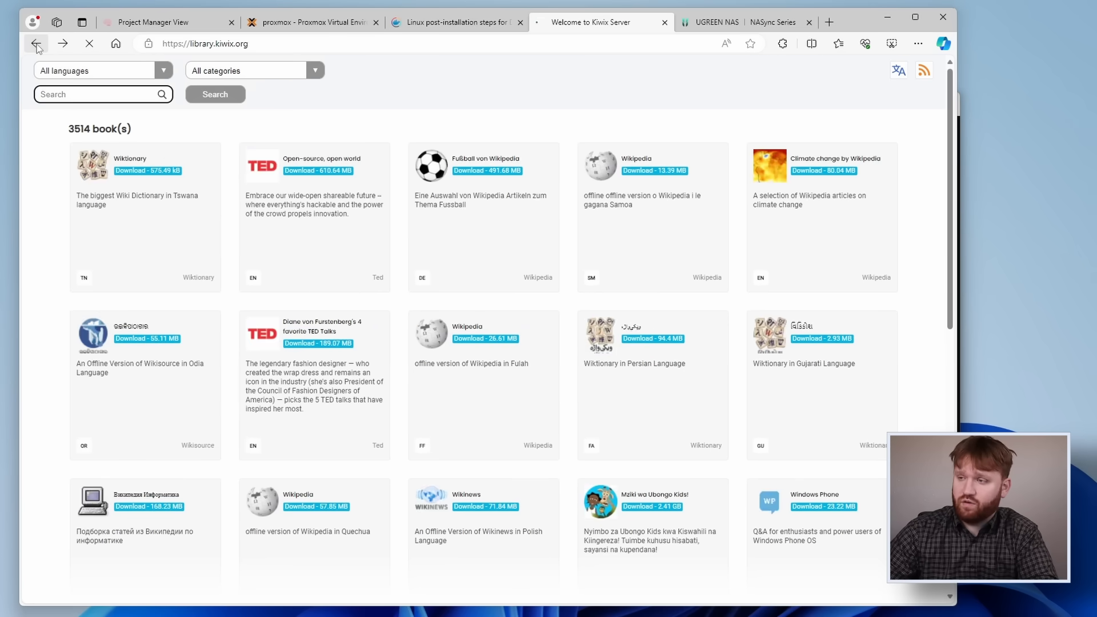
pyautogui.click(36, 44)
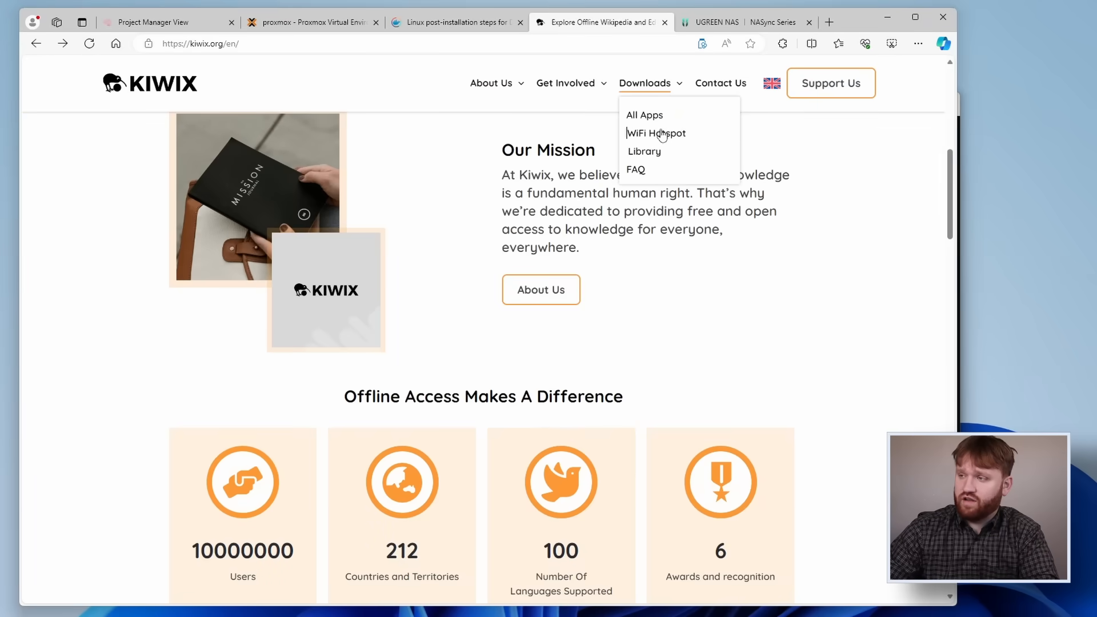
pyautogui.click(662, 120)
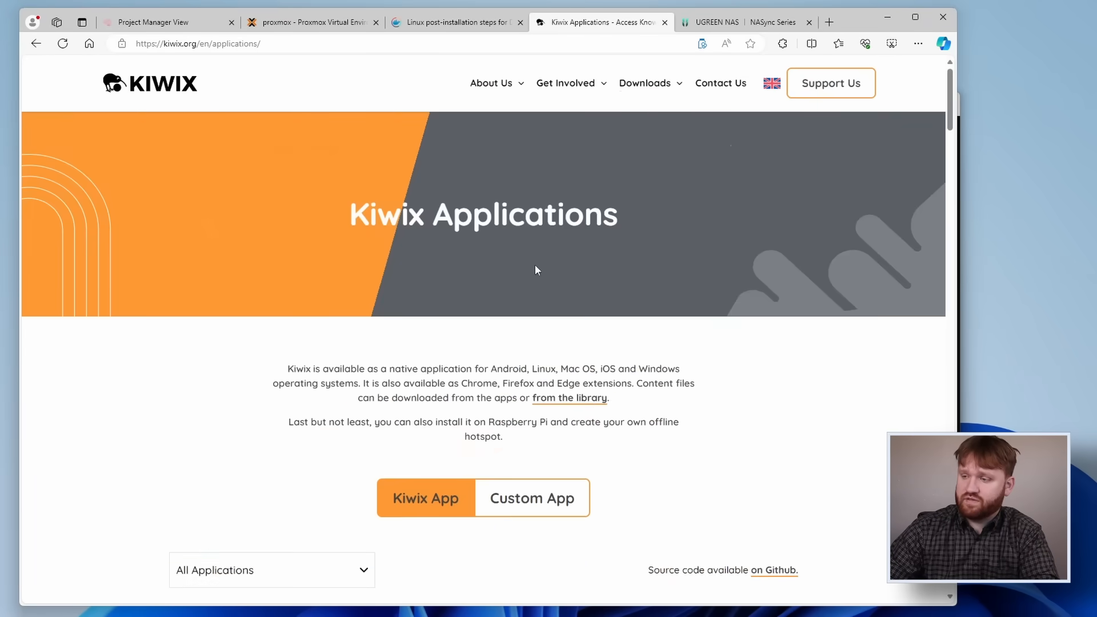
pyautogui.scroll(-4, 535, 270)
pyautogui.scroll(-2, 472, 258)
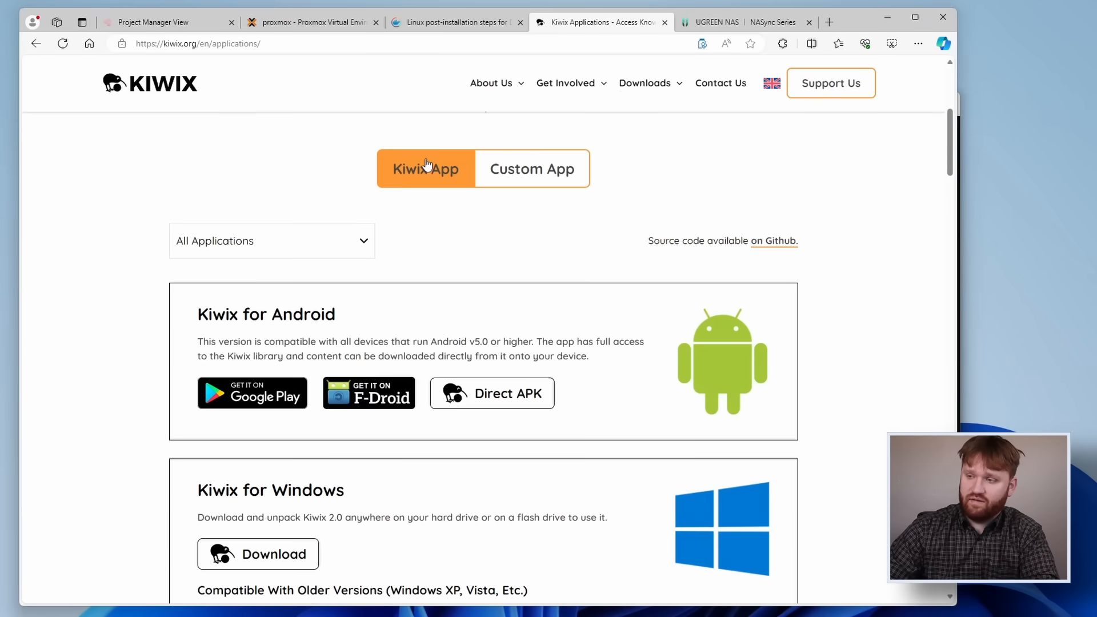
pyautogui.scroll(-3, 207, 305)
pyautogui.scroll(-2, 257, 309)
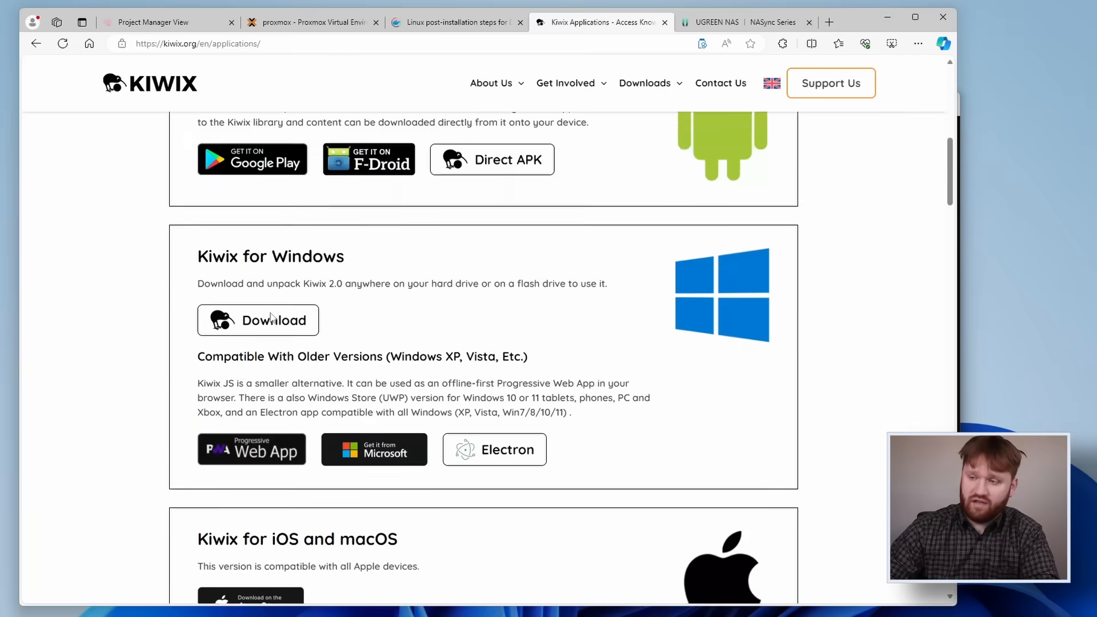
pyautogui.scroll(-2, 274, 312)
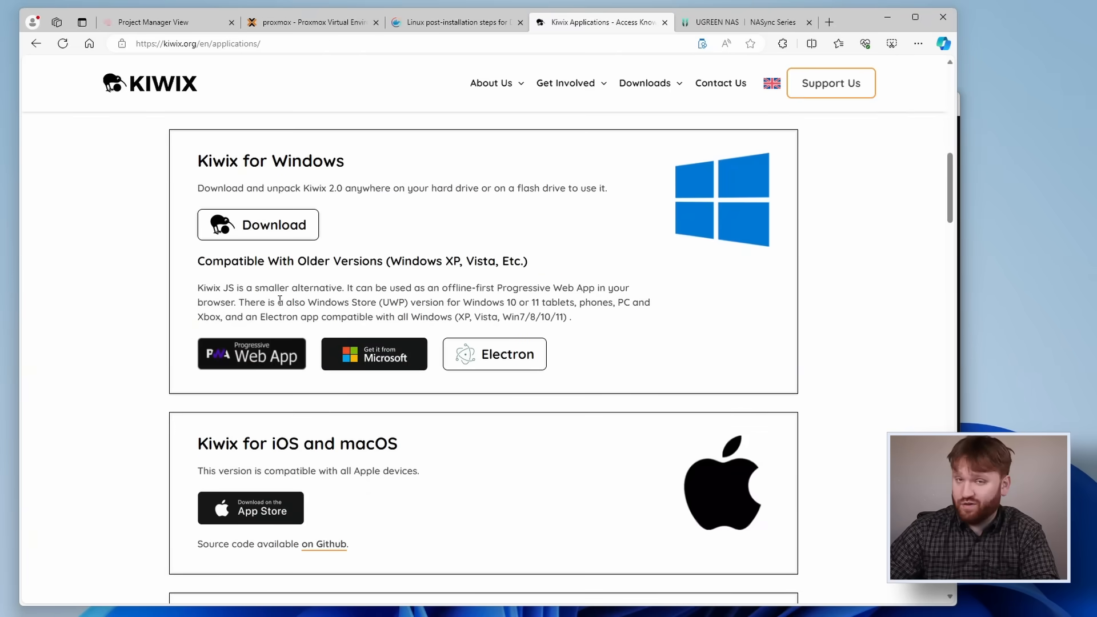
pyautogui.scroll(-3, 280, 300)
pyautogui.scroll(-4, 280, 300)
pyautogui.scroll(-1, 280, 295)
pyautogui.scroll(-3, 281, 291)
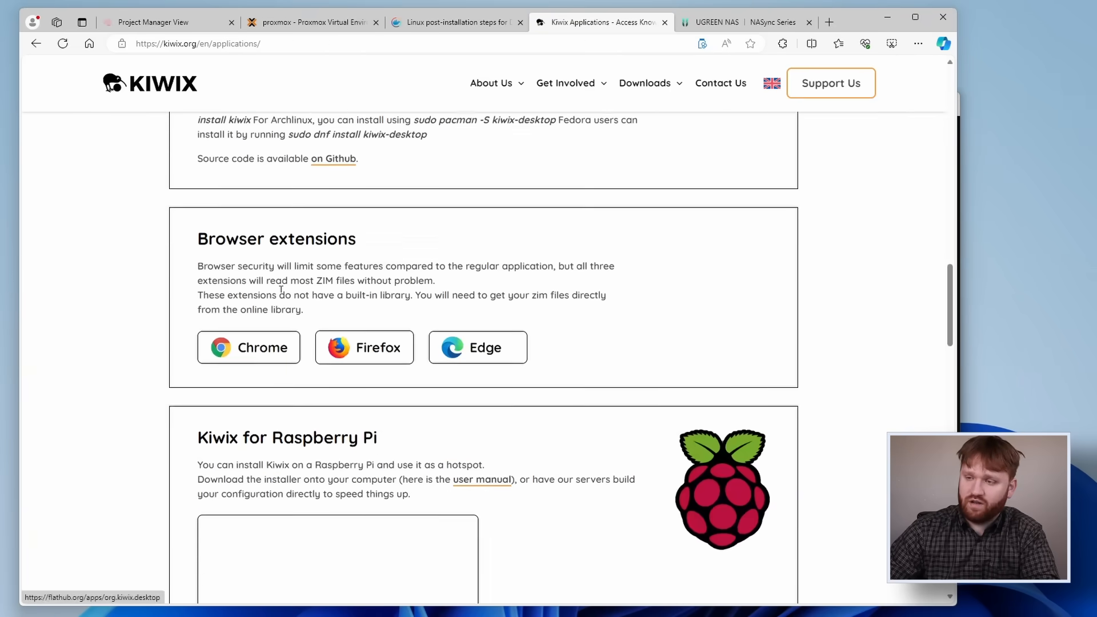
pyautogui.scroll(-4, 280, 292)
pyautogui.scroll(-2, 283, 288)
pyautogui.scroll(-3, 292, 274)
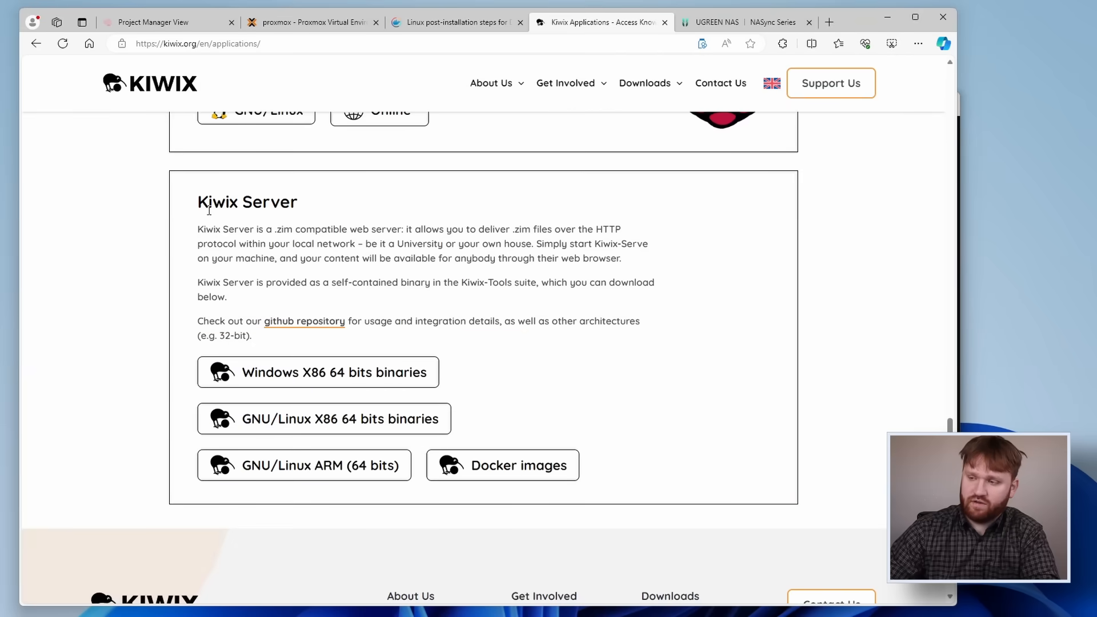
pyautogui.click(519, 468)
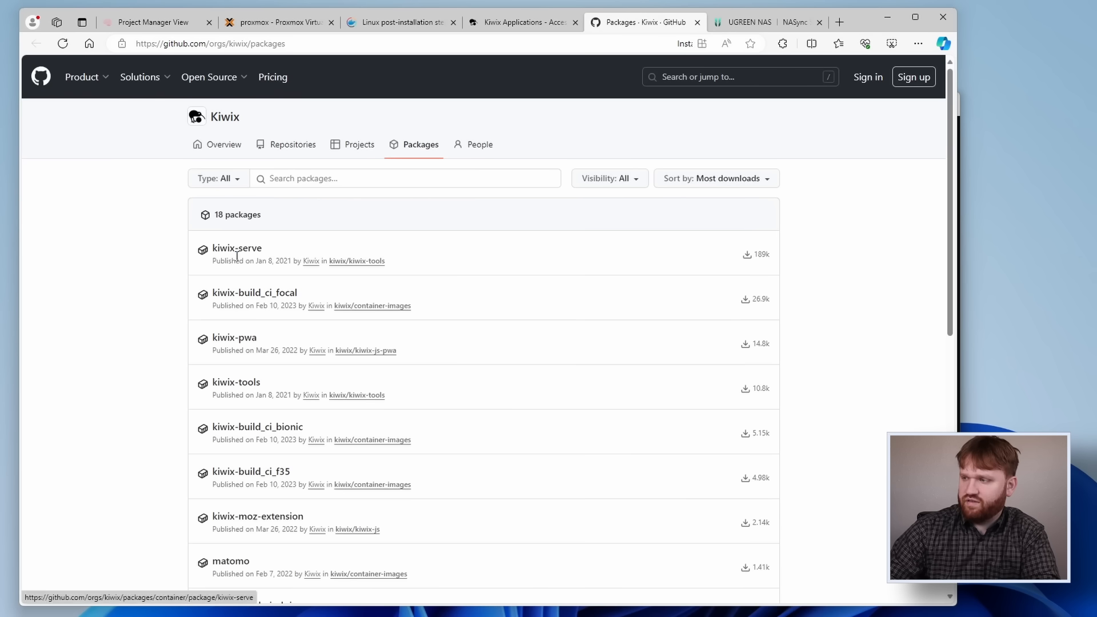
# - Copy the kiwix-serve docker run command using '*.zim' from GitHub and return to the Docker post-install docs
pyautogui.click(236, 250)
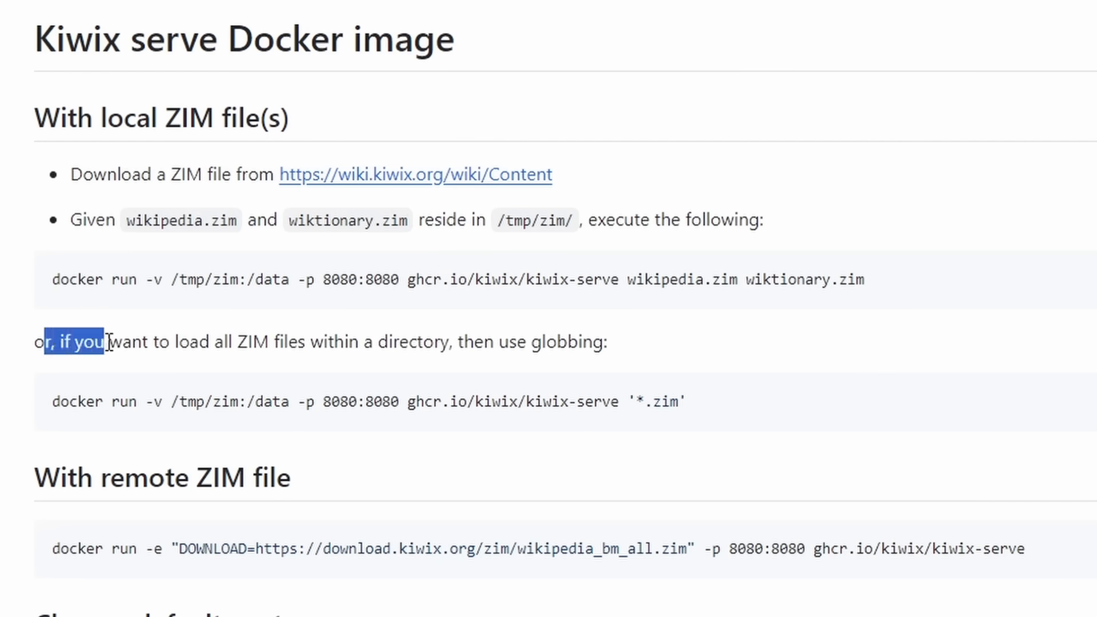
pyautogui.moveTo(109, 342); pyautogui.dragTo(242, 339)
pyautogui.moveTo(341, 342); pyautogui.dragTo(562, 341)
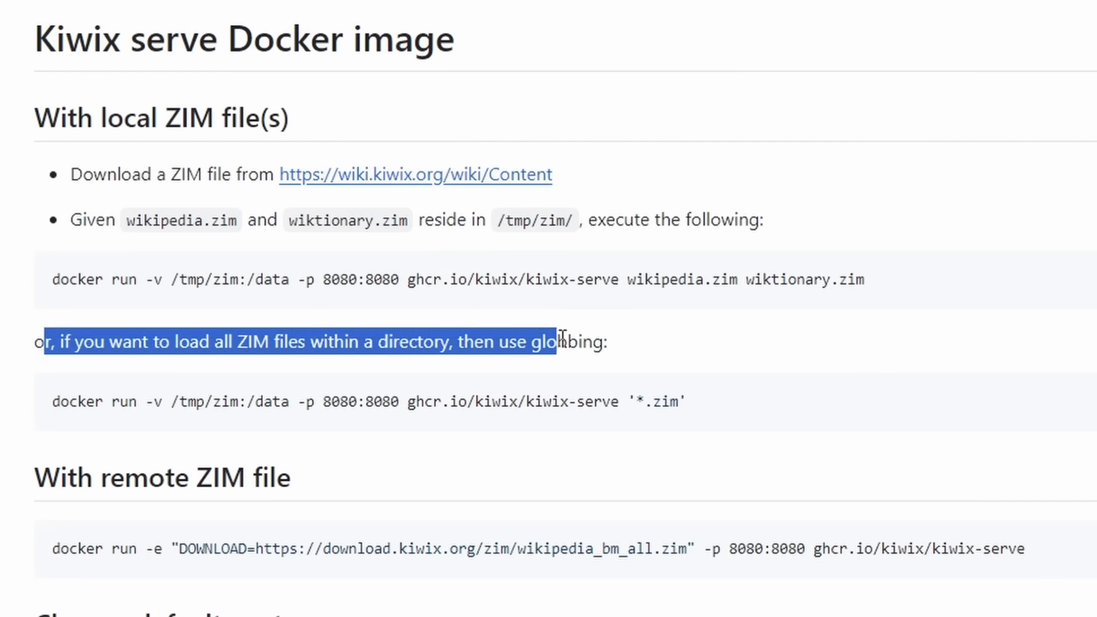
pyautogui.moveTo(691, 402); pyautogui.dragTo(45, 402)
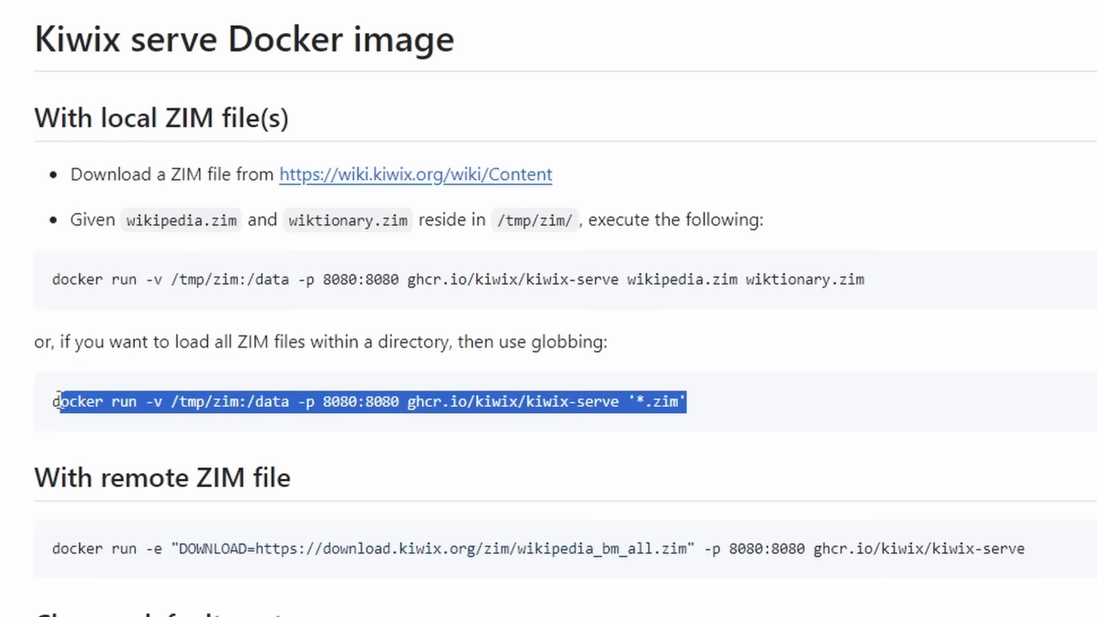
pyautogui.rightClick(98, 405)
pyautogui.click(160, 426)
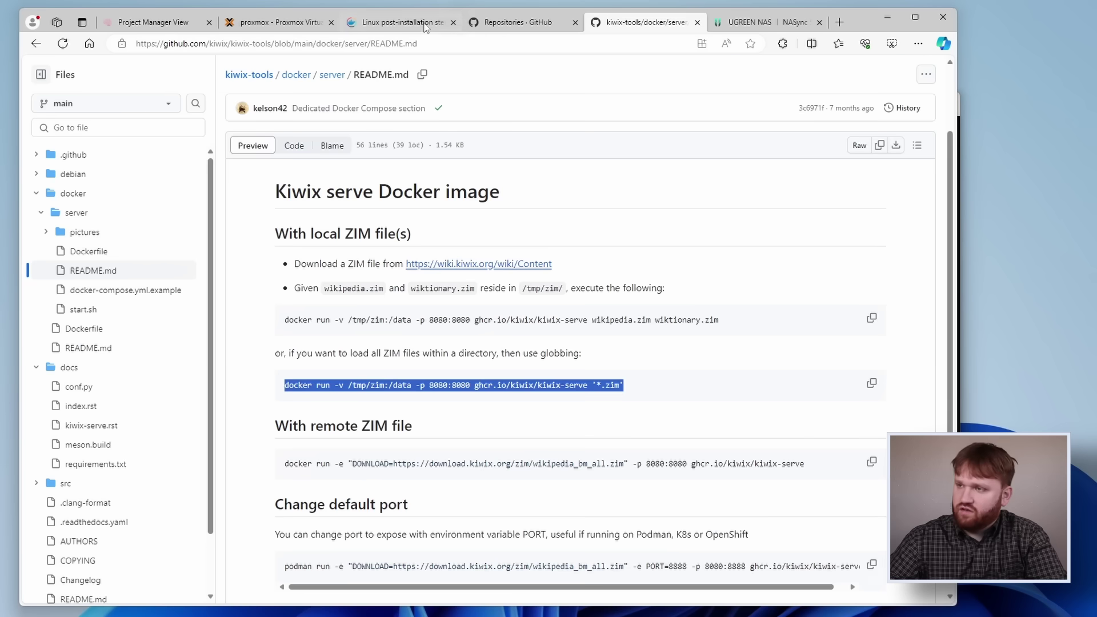
pyautogui.click(412, 23)
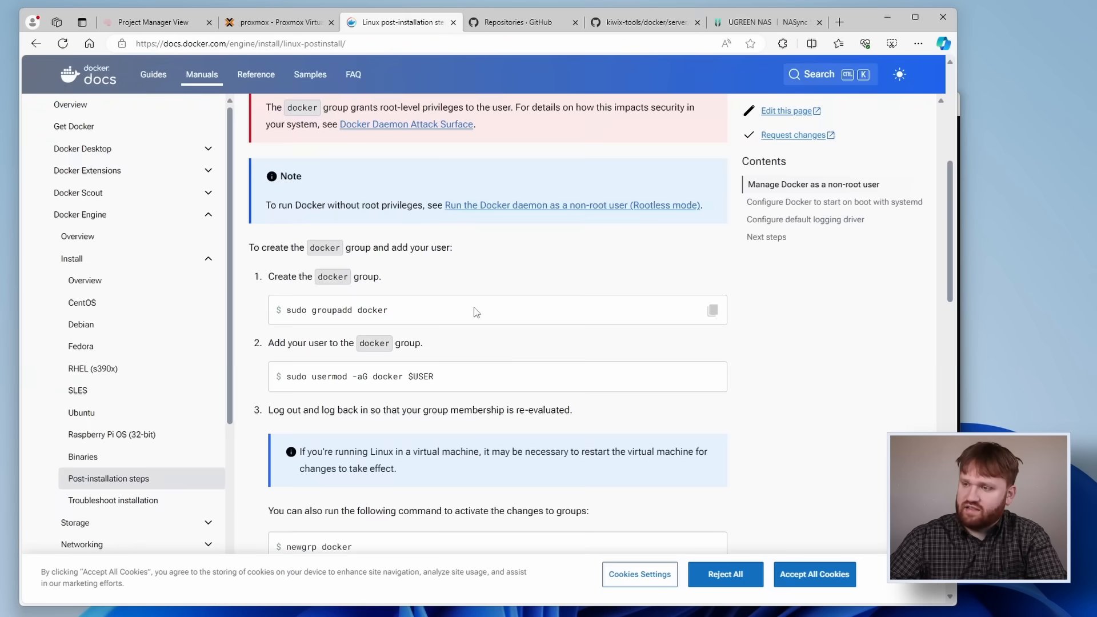
pyautogui.scroll(5, 474, 310)
pyautogui.moveTo(543, 269); pyautogui.dragTo(401, 274)
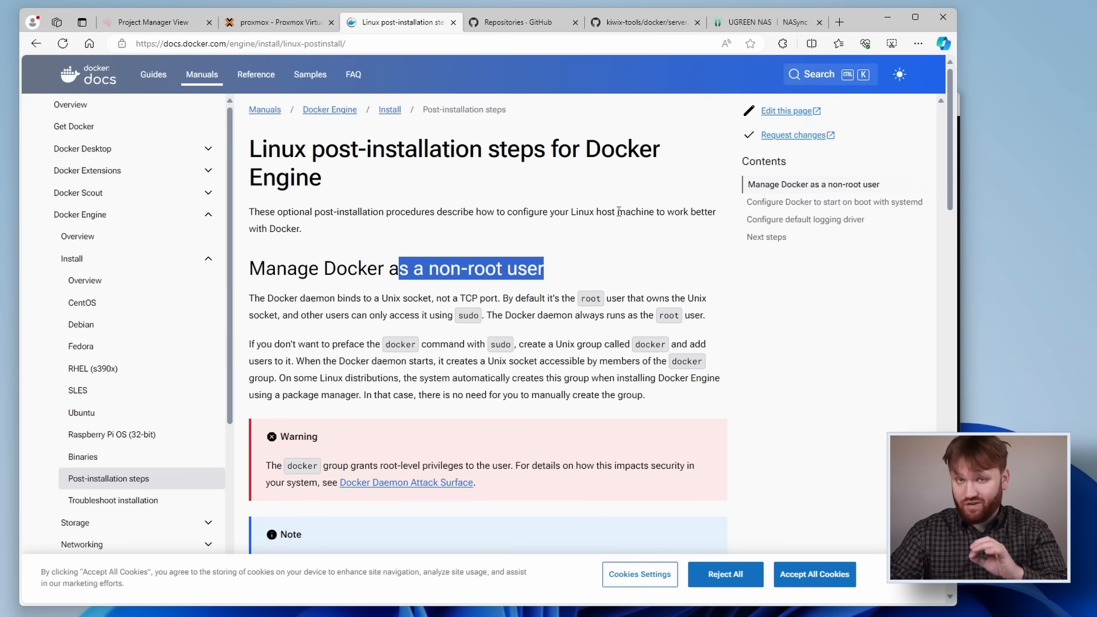
# - Bring the terminal forward and change the command's volume path from /tmp to /media/data
pyautogui.click(890, 19)
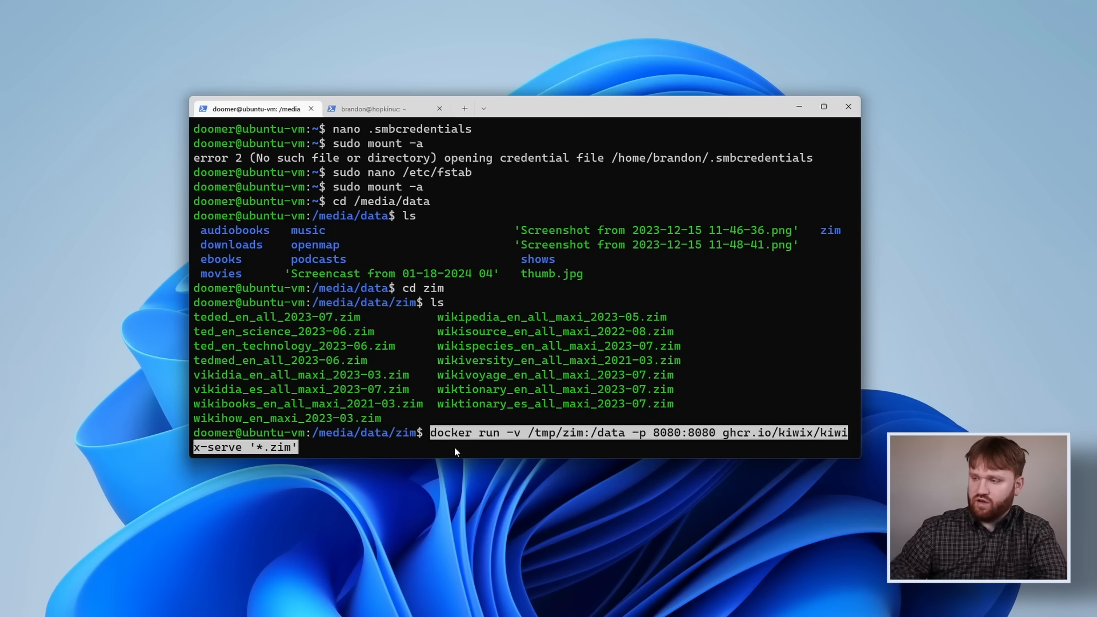
pyautogui.click(454, 447)
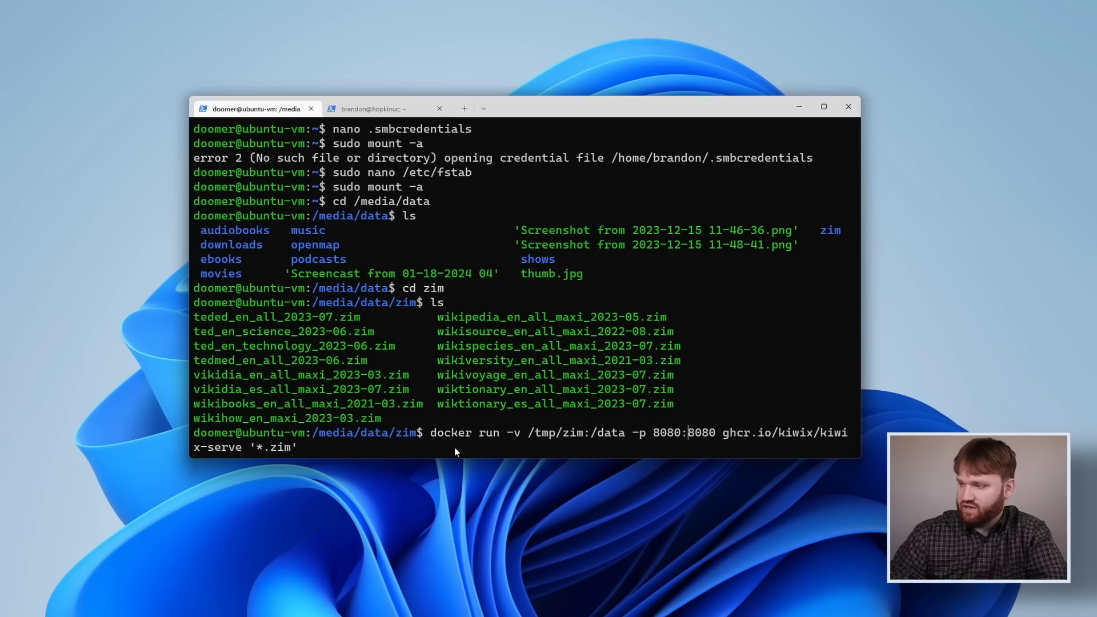
pyautogui.press('Left')
pyautogui.press('Left')
pyautogui.press('Left')
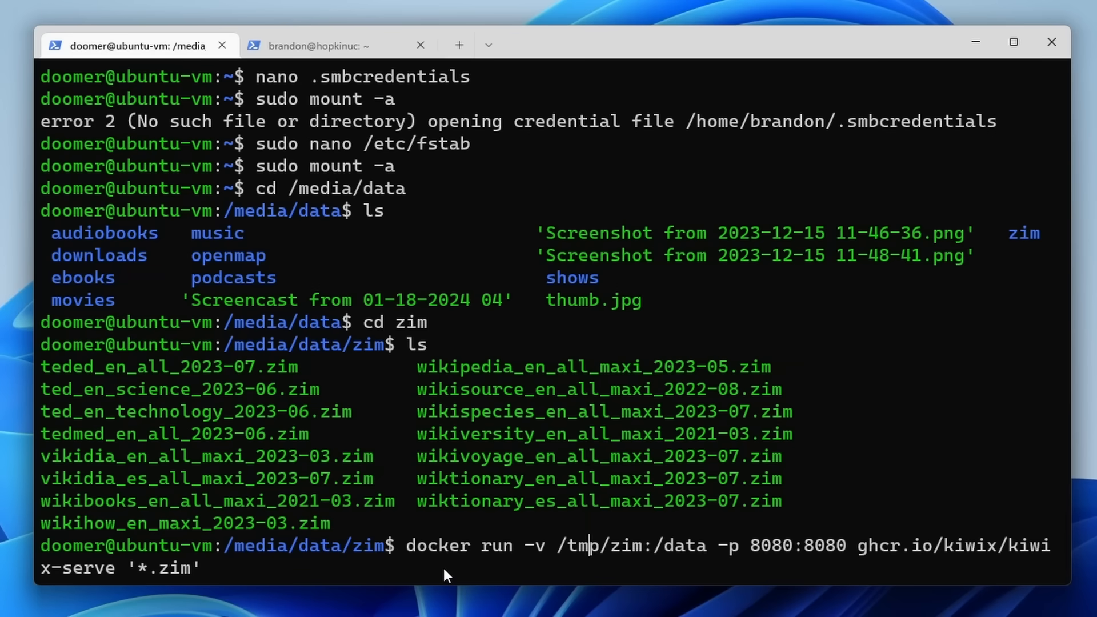
pyautogui.press('Left')
pyautogui.press('Left')
pyautogui.press('Left')
pyautogui.press('Right')
pyautogui.press('Right')
pyautogui.press('Right')
pyautogui.press('BackSpace')
pyautogui.press('BackSpace')
pyautogui.press('BackSpace')
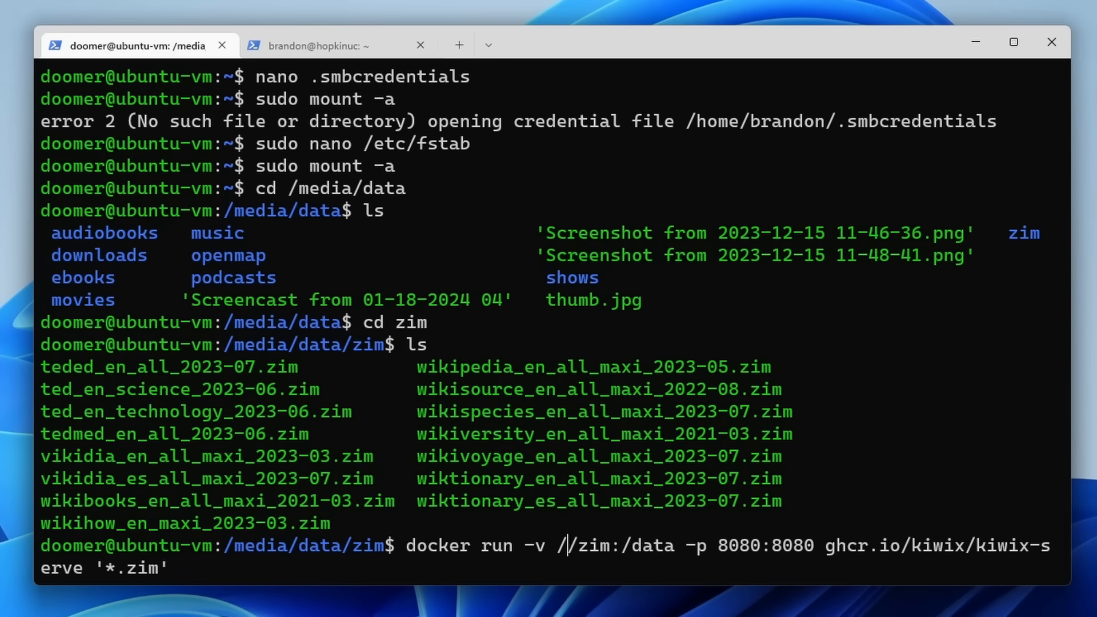
pyautogui.write('media')
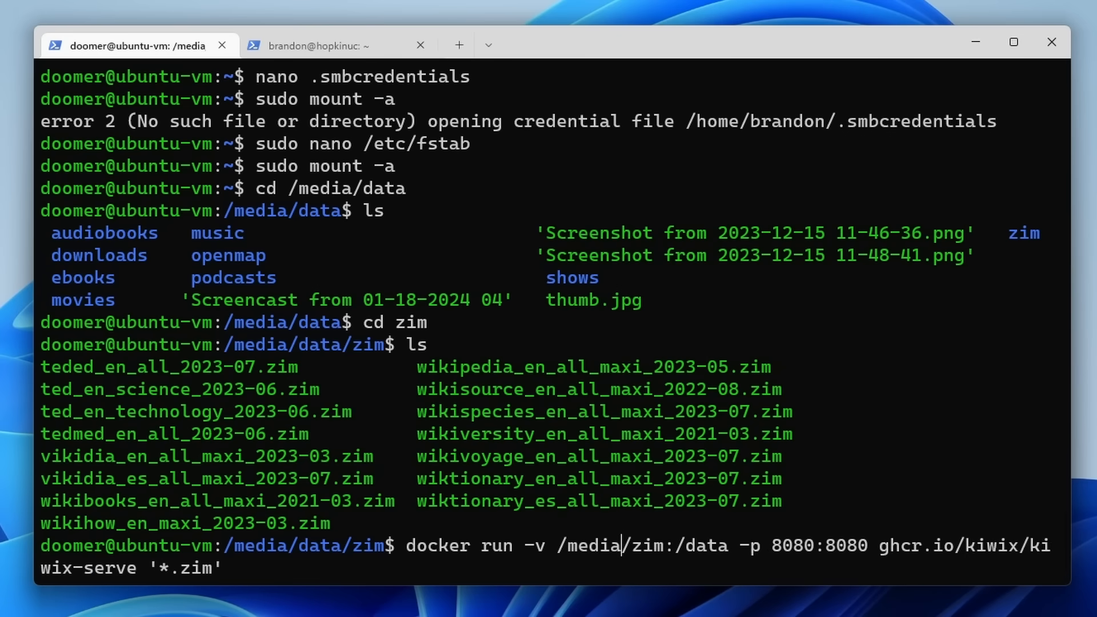
pyautogui.write('/data')
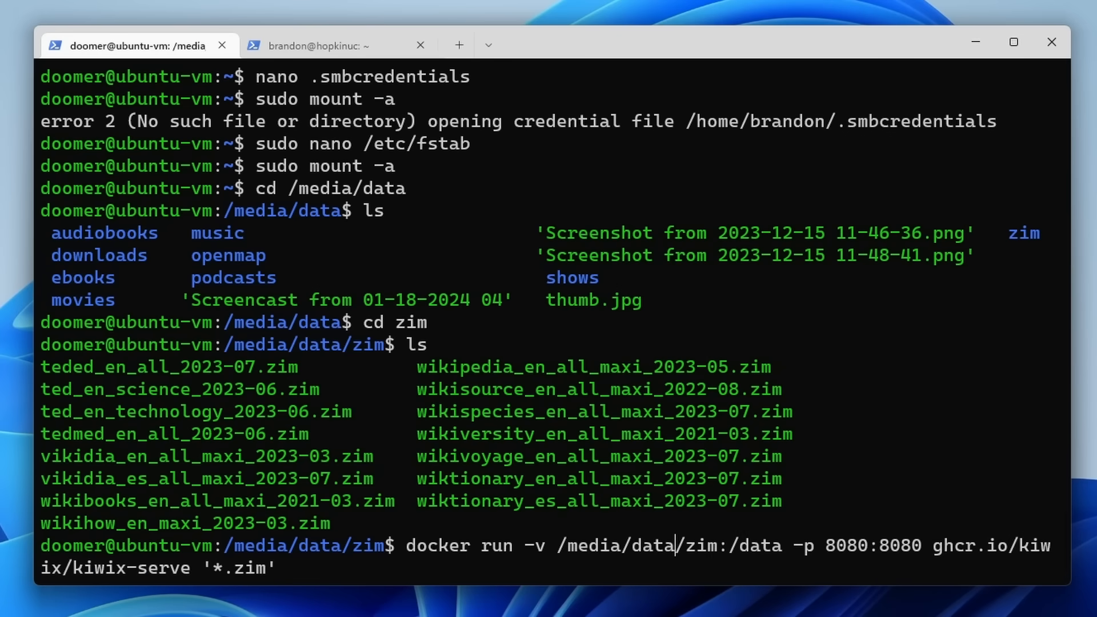
# - Change the host port from 8080 to 8000 and run the kiwix-serve container
pyautogui.press('Right')
pyautogui.press('Right')
pyautogui.press('Right')
pyautogui.press('Right')
pyautogui.hotkey('ctrl', 'Right')
pyautogui.press('Right')
pyautogui.press('BackSpace')
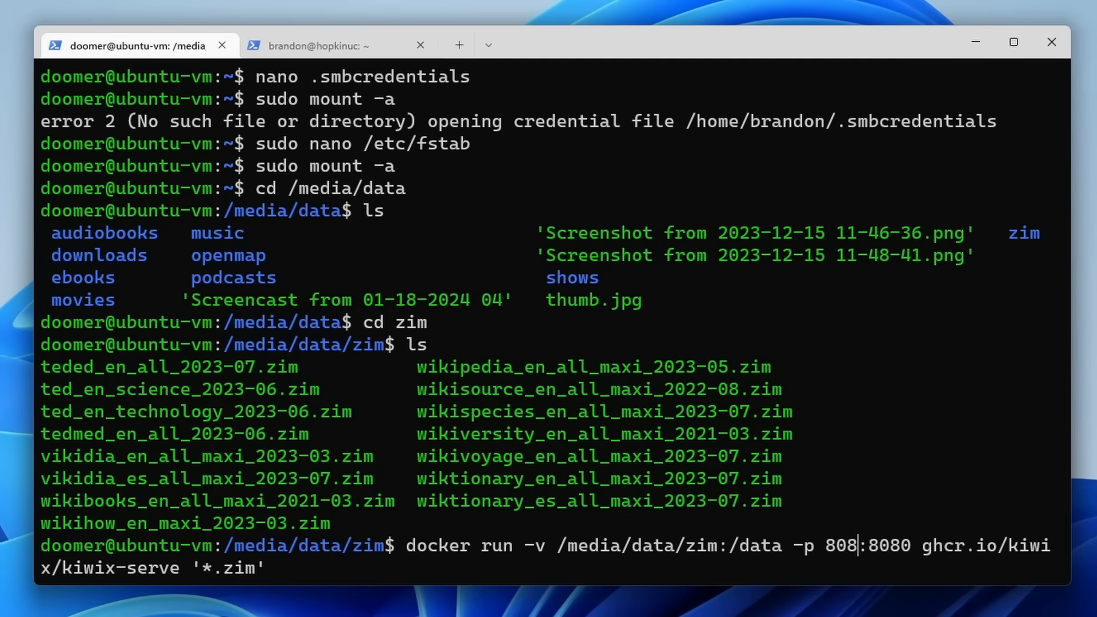
pyautogui.press('BackSpace')
pyautogui.write('00')
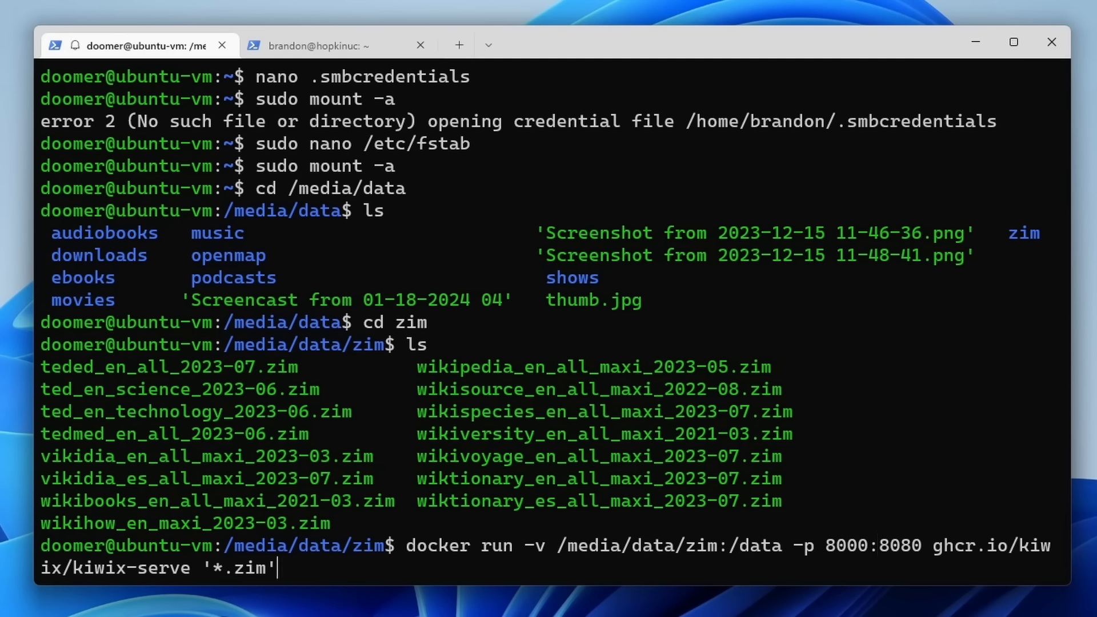
pyautogui.press('Return')
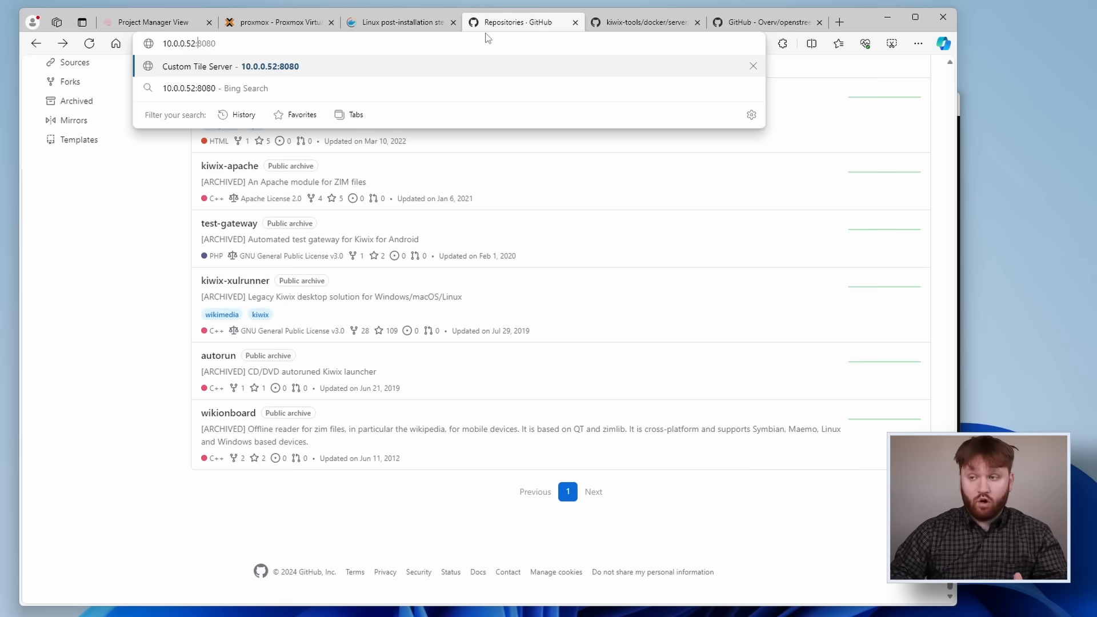
# - Load the Kiwix server on port 8000 and open the offline Wikipedia book's landing page
pyautogui.press('BackSpace')
pyautogui.press('BackSpace')
pyautogui.write('000')
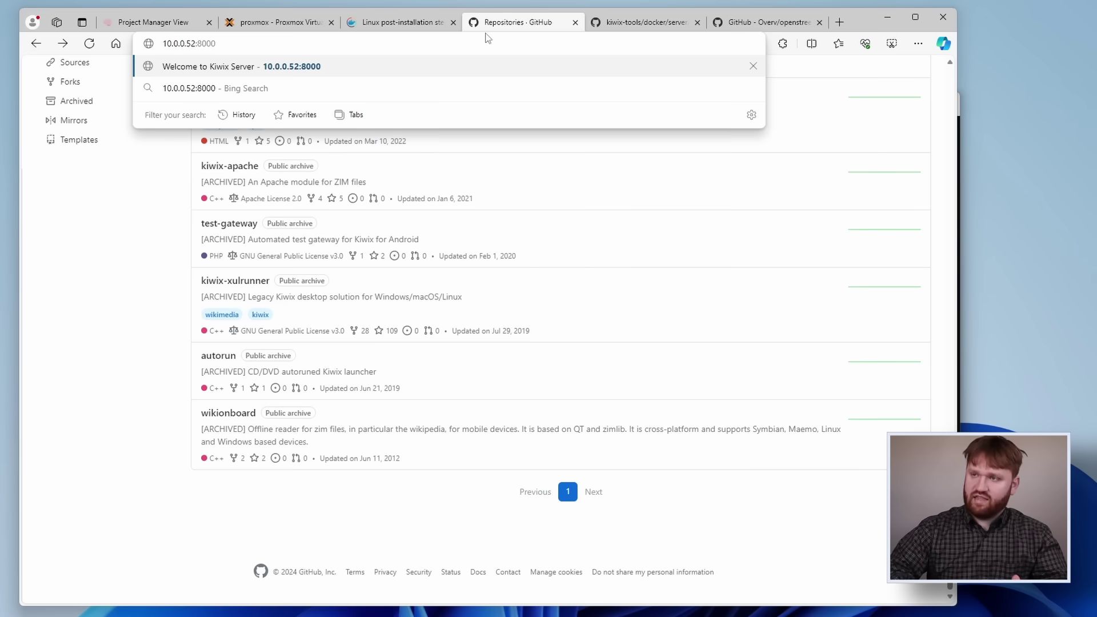
pyautogui.press('Return')
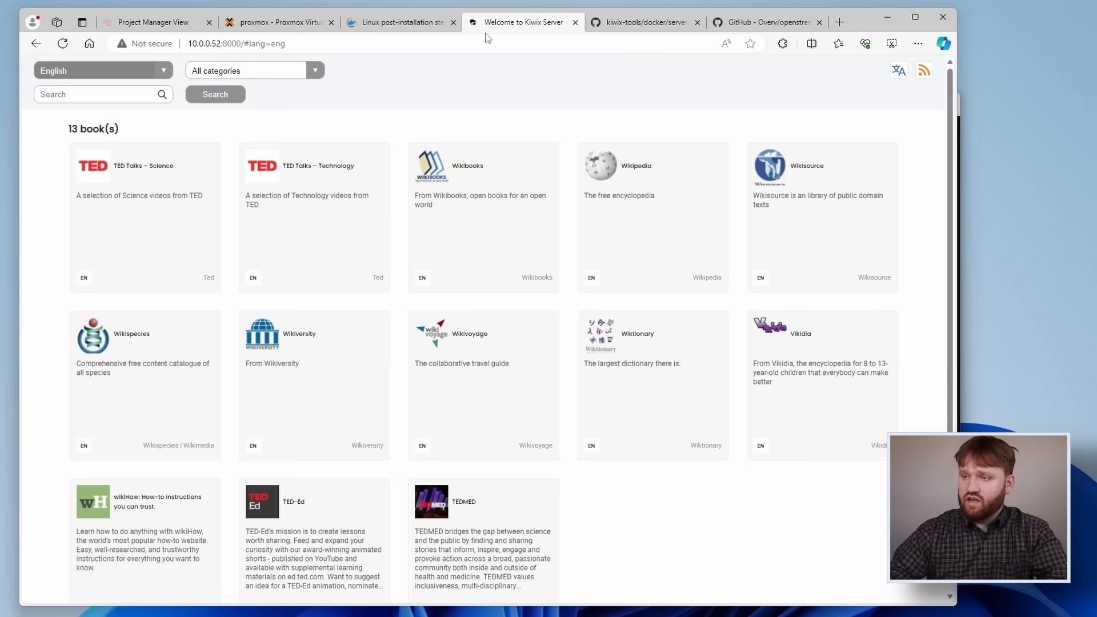
pyautogui.scroll(-2, 257, 428)
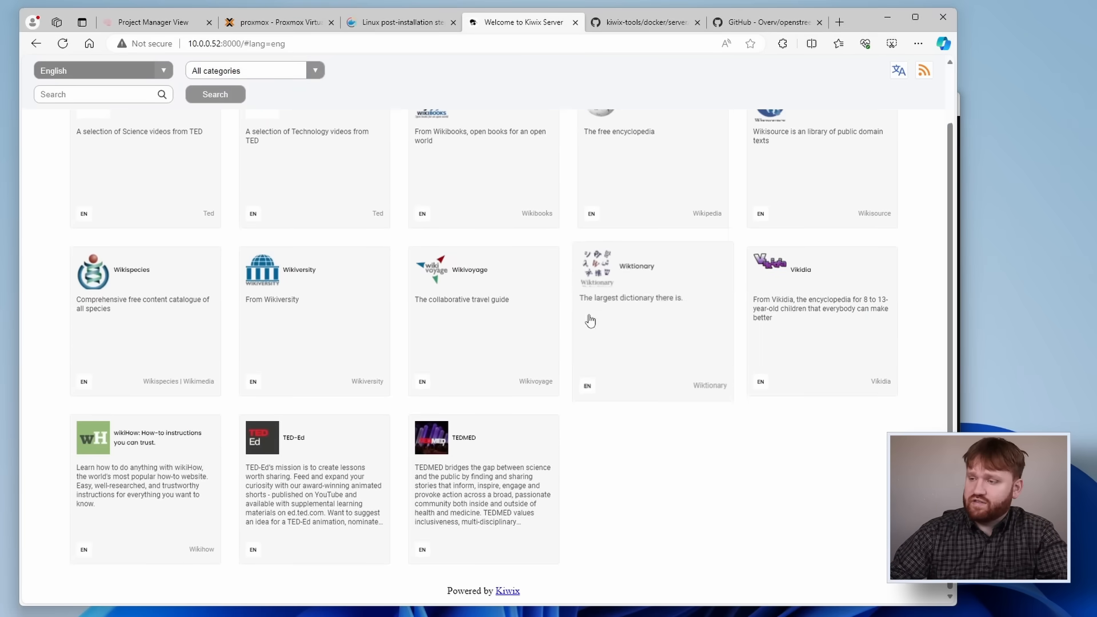
pyautogui.scroll(2, 633, 216)
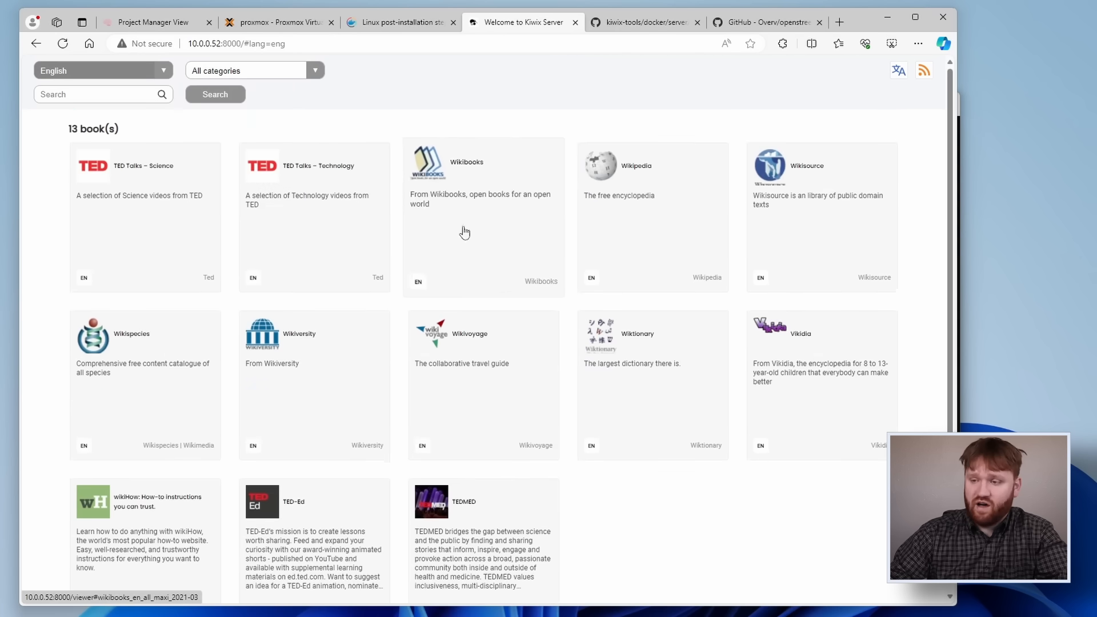
pyautogui.click(645, 202)
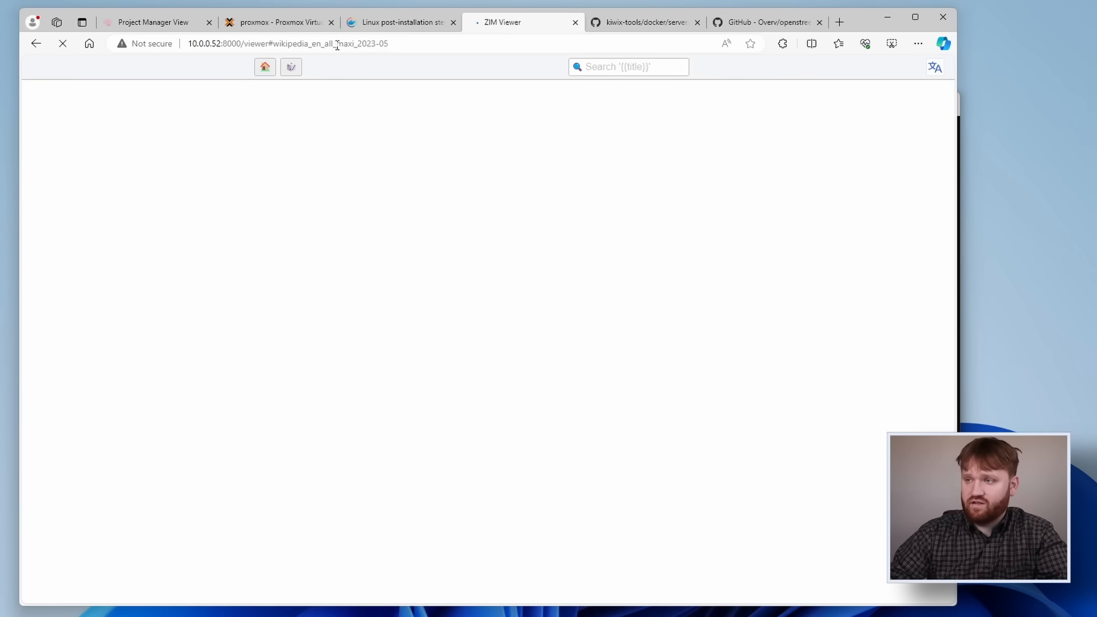
pyautogui.doubleClick(355, 44)
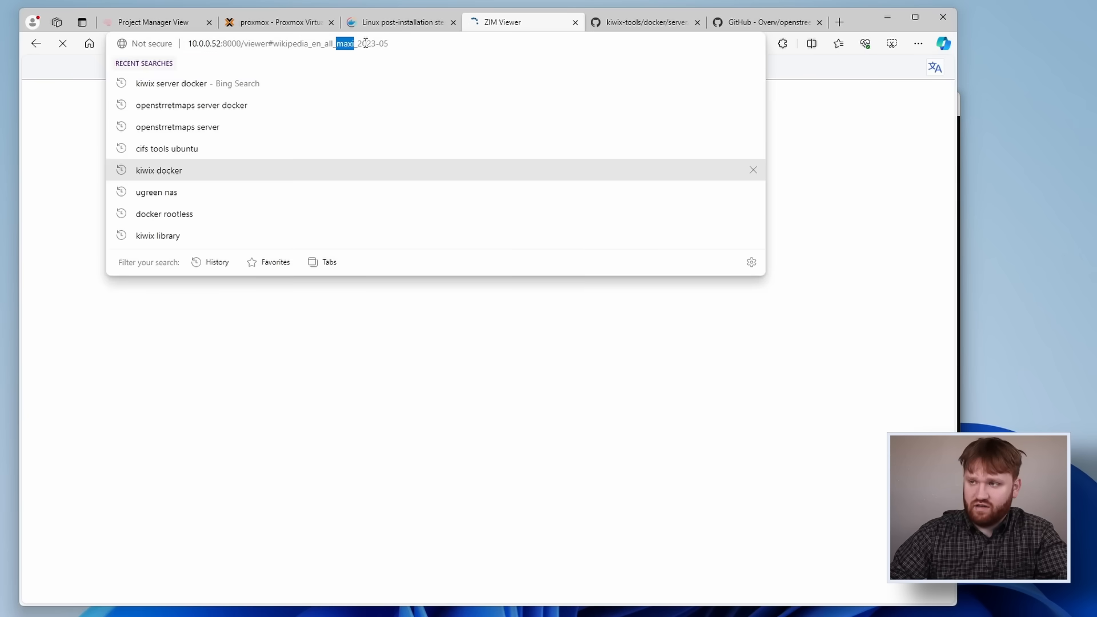
pyautogui.press('Return')
pyautogui.doubleClick(366, 43)
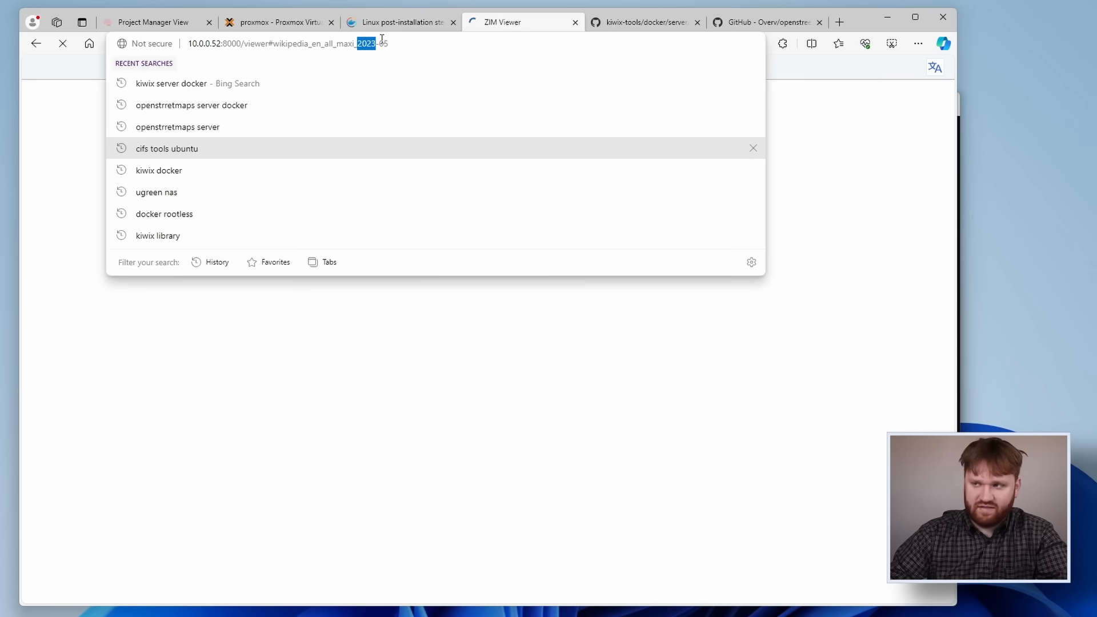
pyautogui.press('Escape')
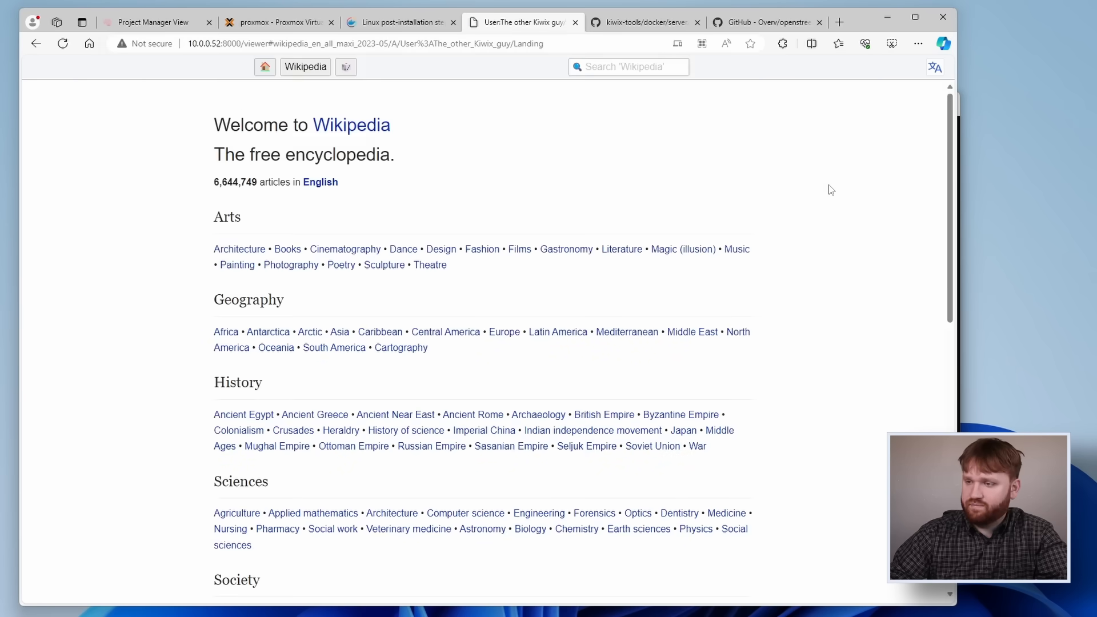
pyautogui.scroll(-3, 429, 343)
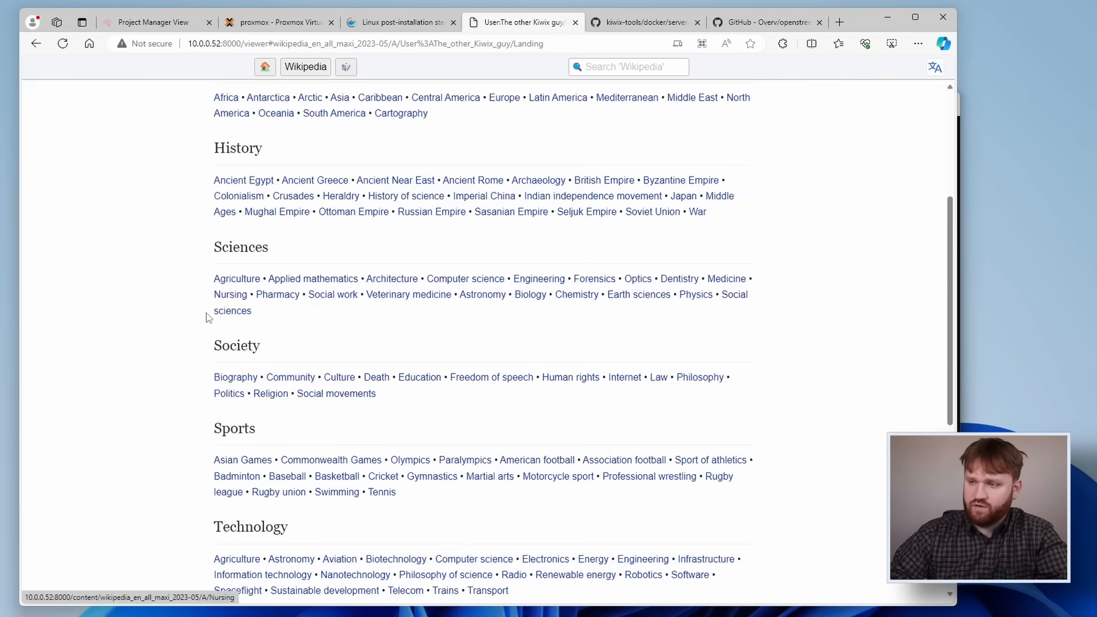
pyautogui.scroll(-2, 339, 410)
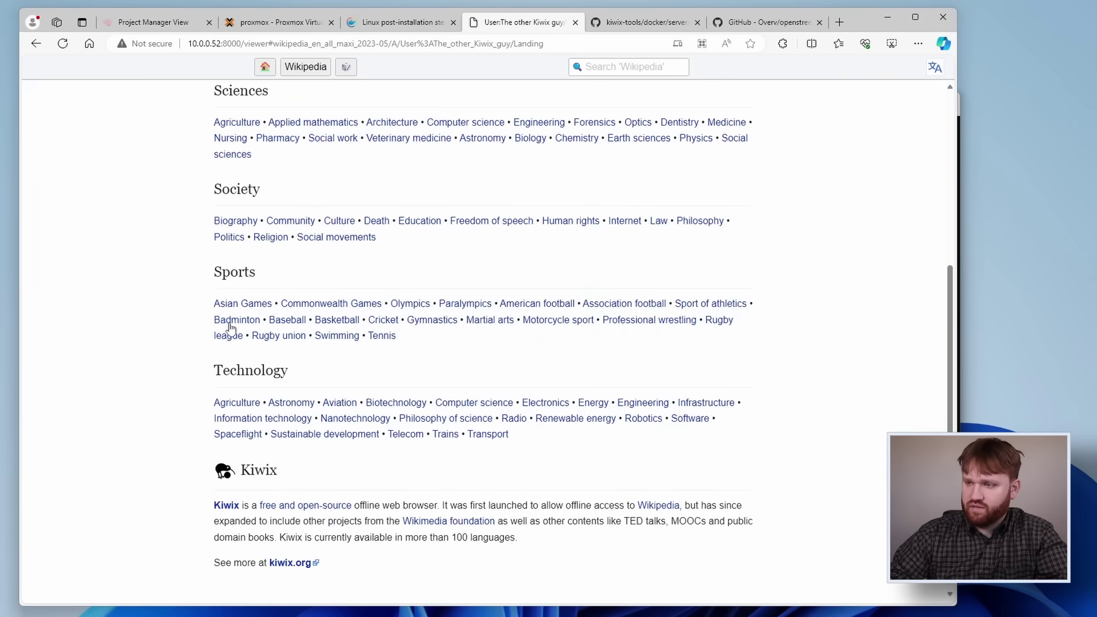
# - Browse Trains, Electric locomotive, Solar power, Cloud cover and Cyclone, then return to the library
pyautogui.click(444, 430)
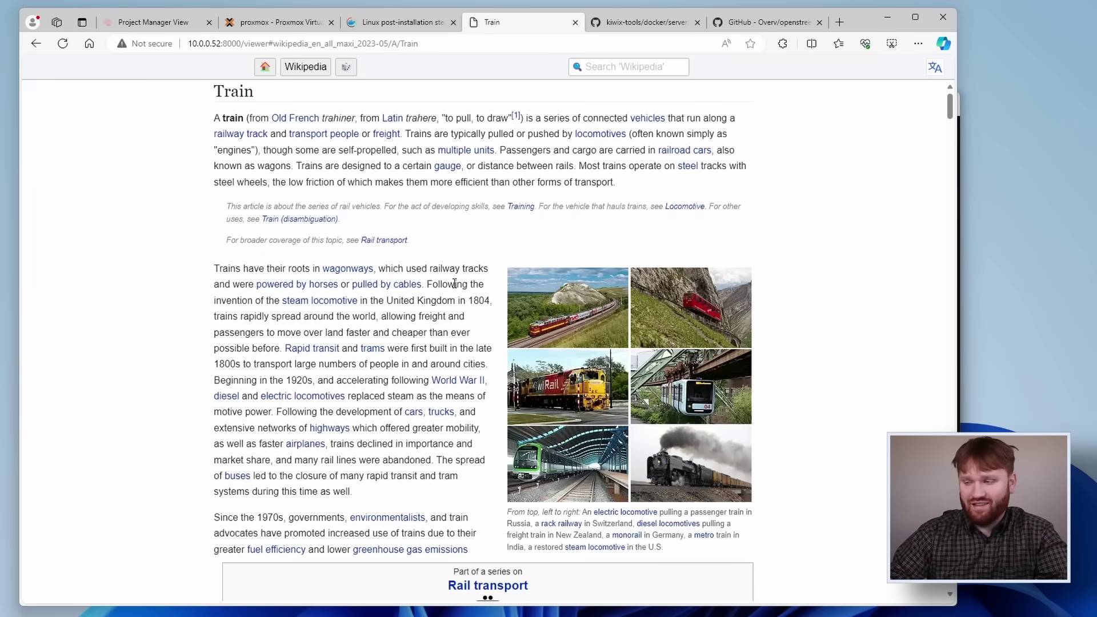
pyautogui.scroll(-3, 411, 283)
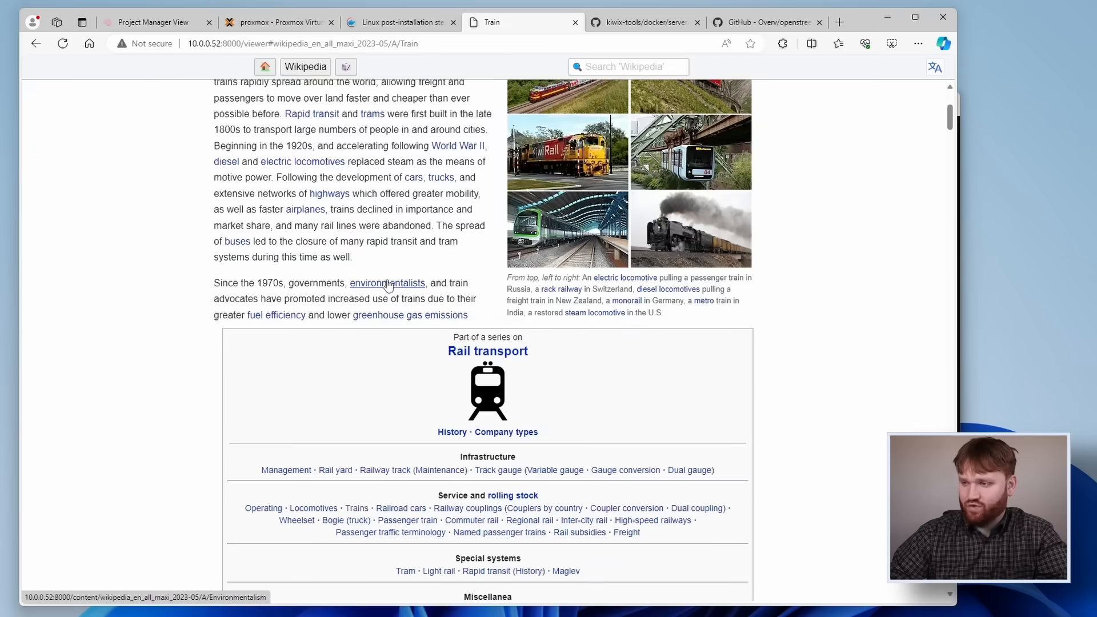
pyautogui.scroll(2, 388, 285)
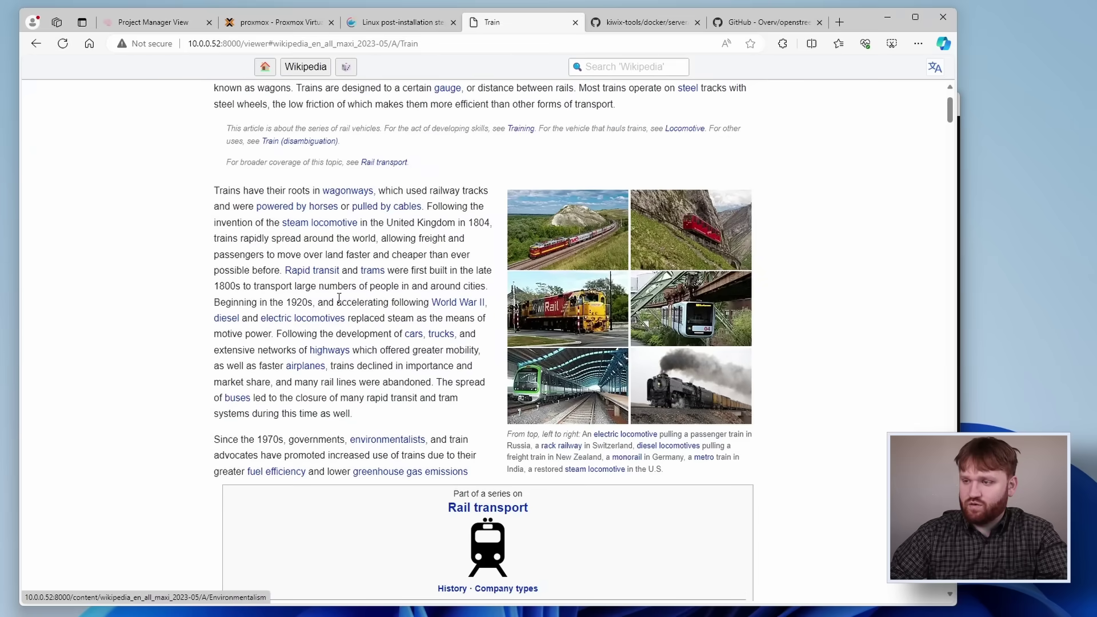
pyautogui.click(291, 319)
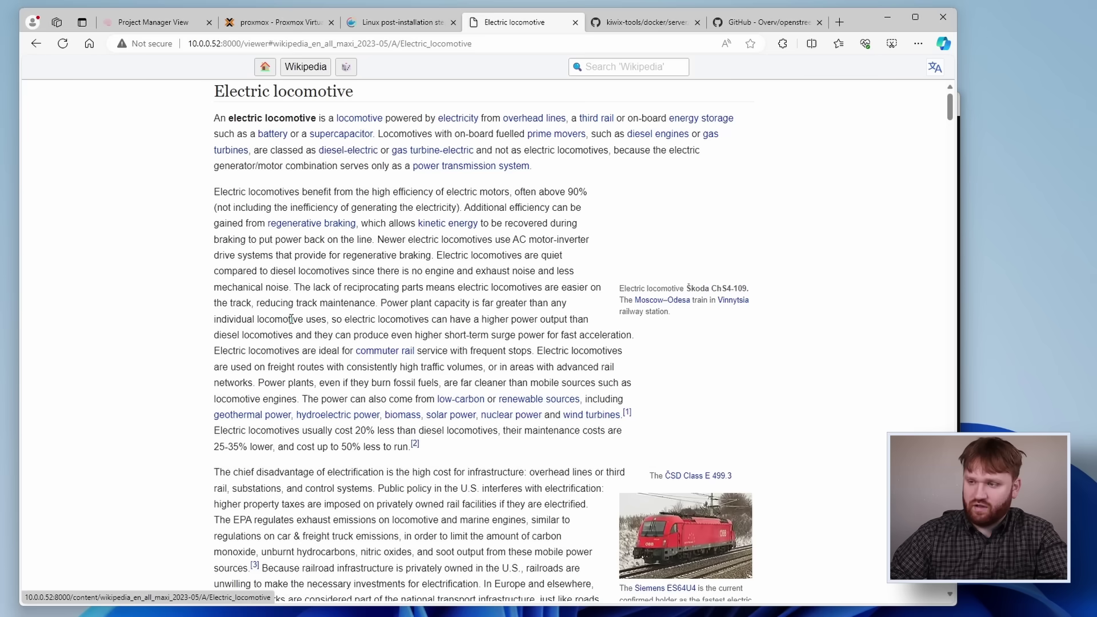
pyautogui.scroll(-1, 444, 345)
pyautogui.click(445, 338)
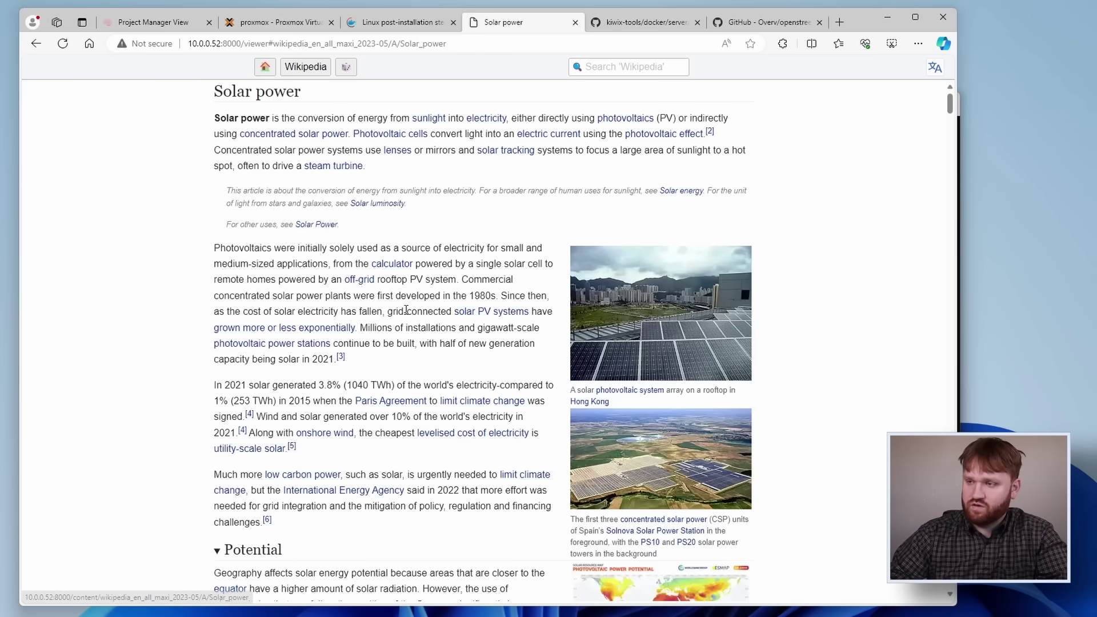
pyautogui.scroll(-3, 403, 310)
pyautogui.scroll(-1, 395, 351)
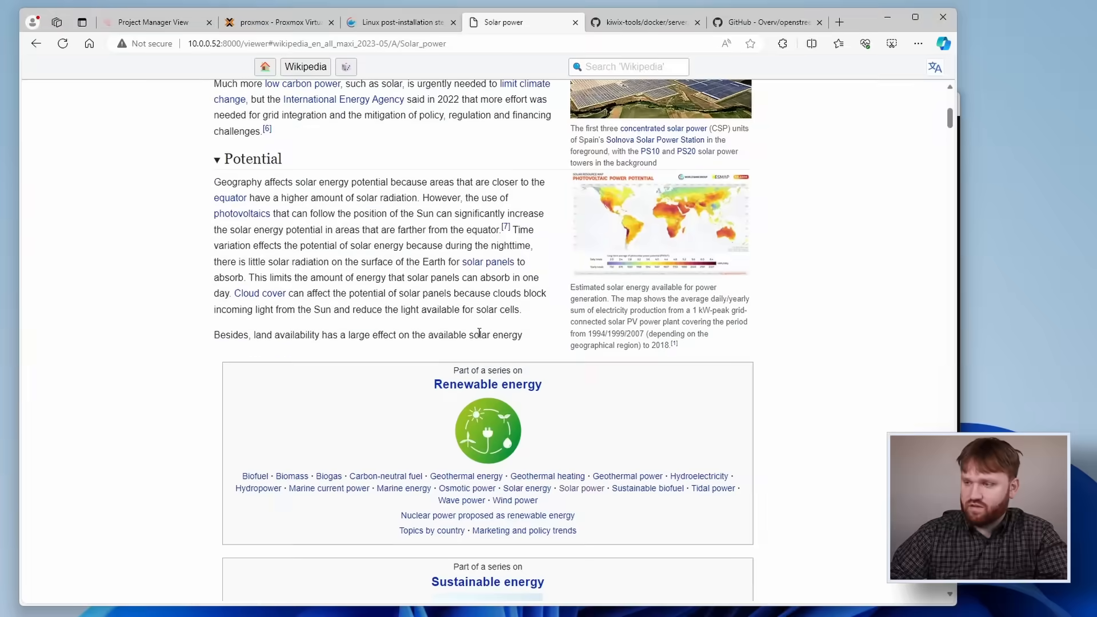
pyautogui.click(260, 434)
pyautogui.scroll(-1, 480, 322)
pyautogui.scroll(1, 480, 321)
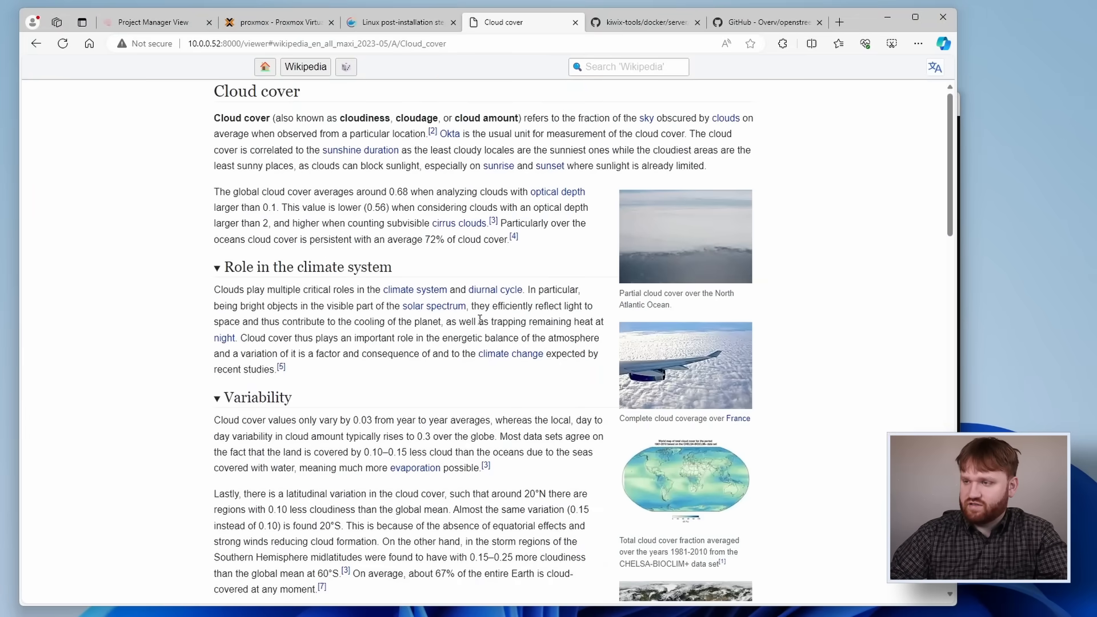
pyautogui.scroll(-5, 480, 311)
pyautogui.scroll(-5, 481, 311)
pyautogui.scroll(-5, 480, 310)
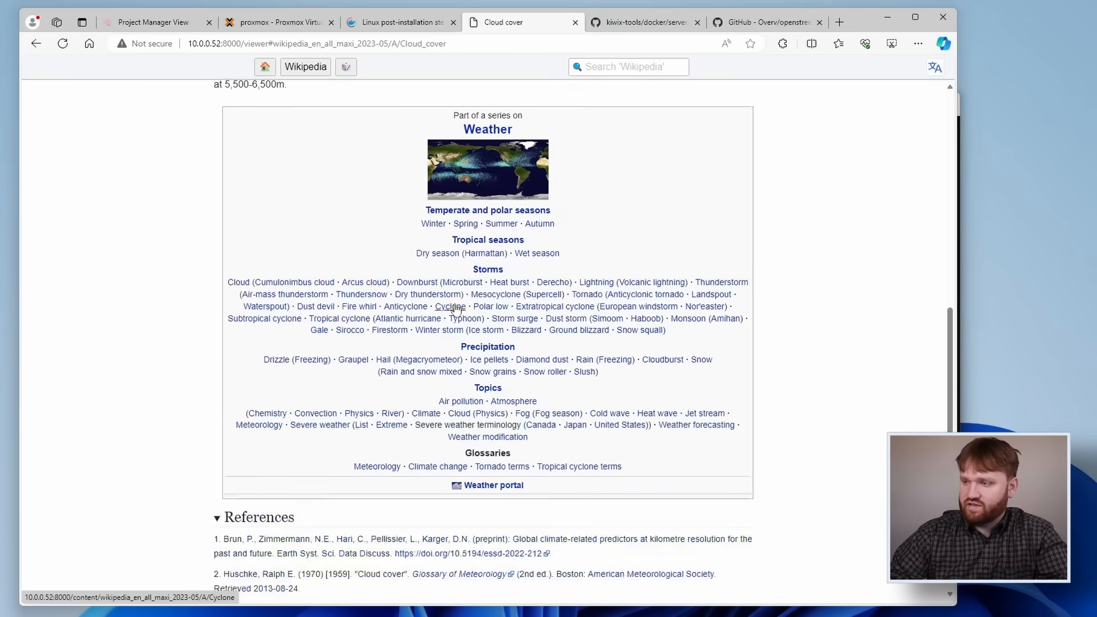
pyautogui.click(453, 253)
pyautogui.scroll(-6, 453, 255)
pyautogui.scroll(-5, 464, 266)
pyautogui.scroll(-5, 468, 275)
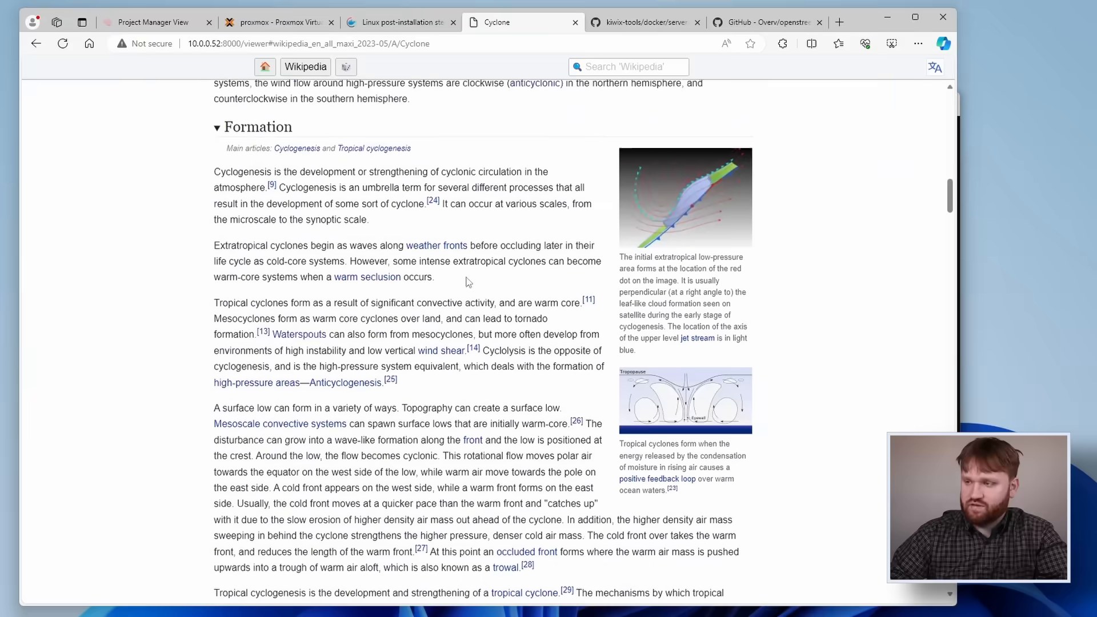
pyautogui.scroll(-2, 468, 279)
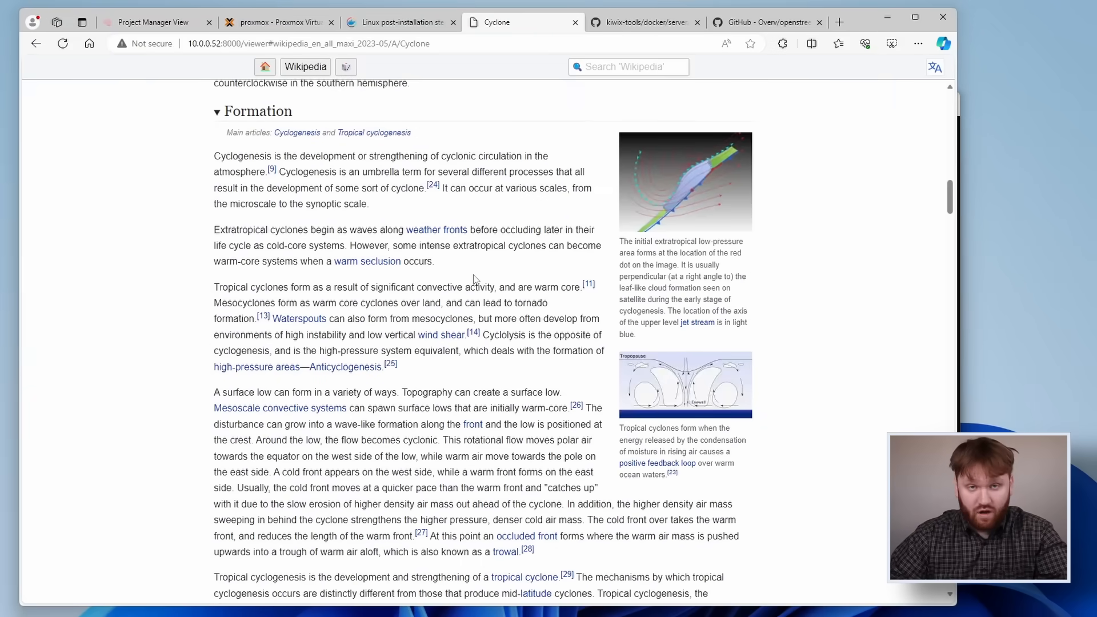
pyautogui.hotkey('alt', 'Left')
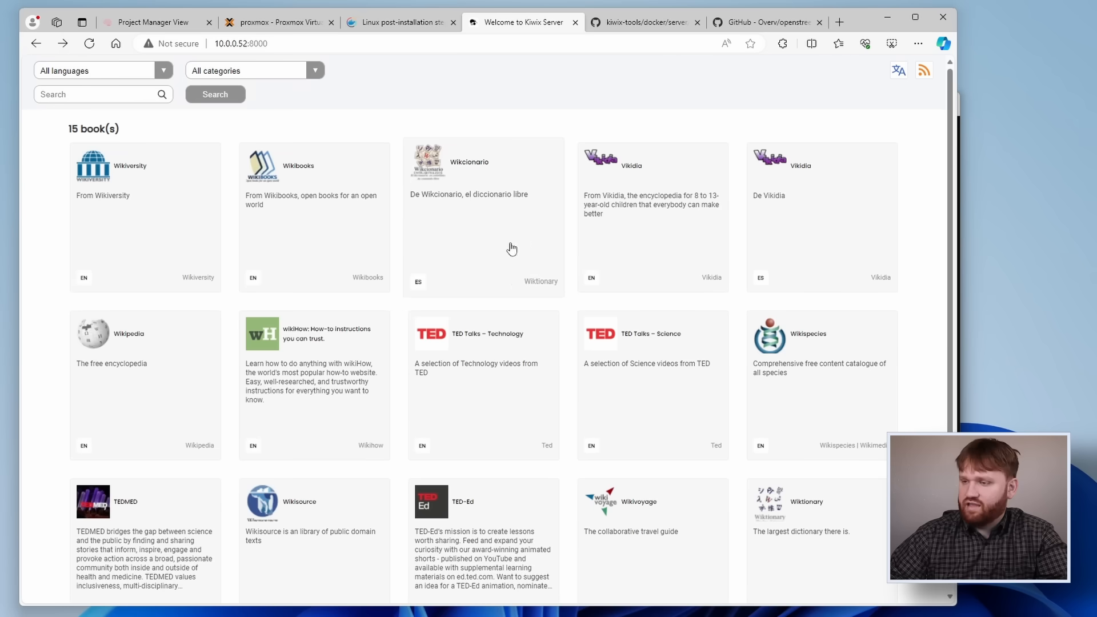
# - Peek at the wikiHow book, then play the TEDMED Health Zones talk video
pyautogui.click(322, 346)
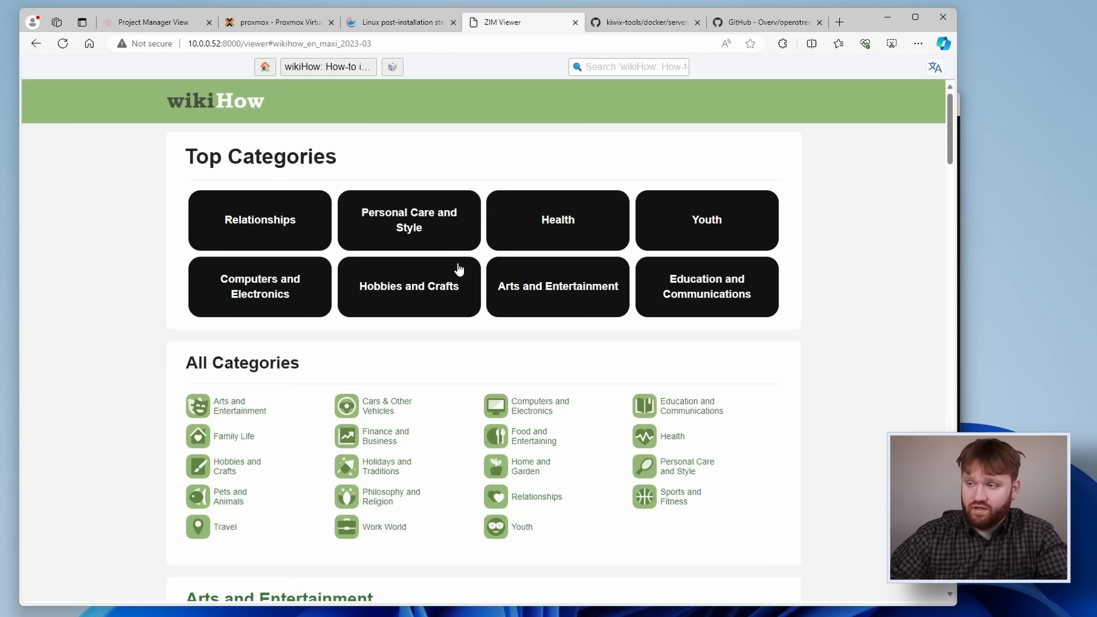
pyautogui.scroll(-3, 463, 275)
pyautogui.scroll(-3, 413, 293)
pyautogui.scroll(-2, 412, 294)
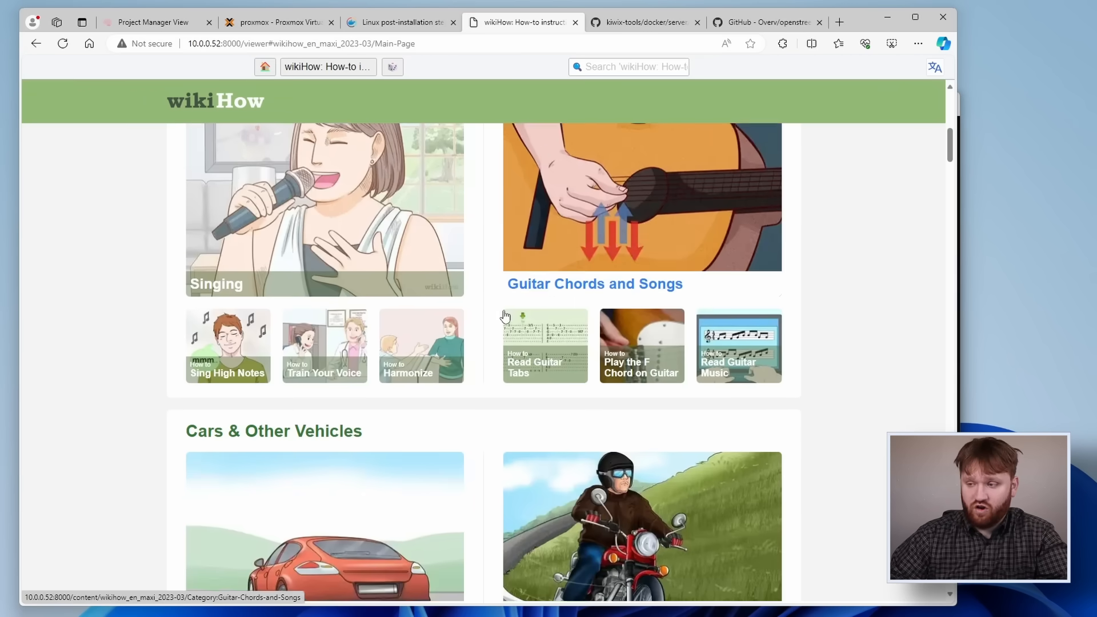
pyautogui.scroll(-2, 413, 294)
pyautogui.scroll(-3, 318, 272)
pyautogui.scroll(-1, 412, 303)
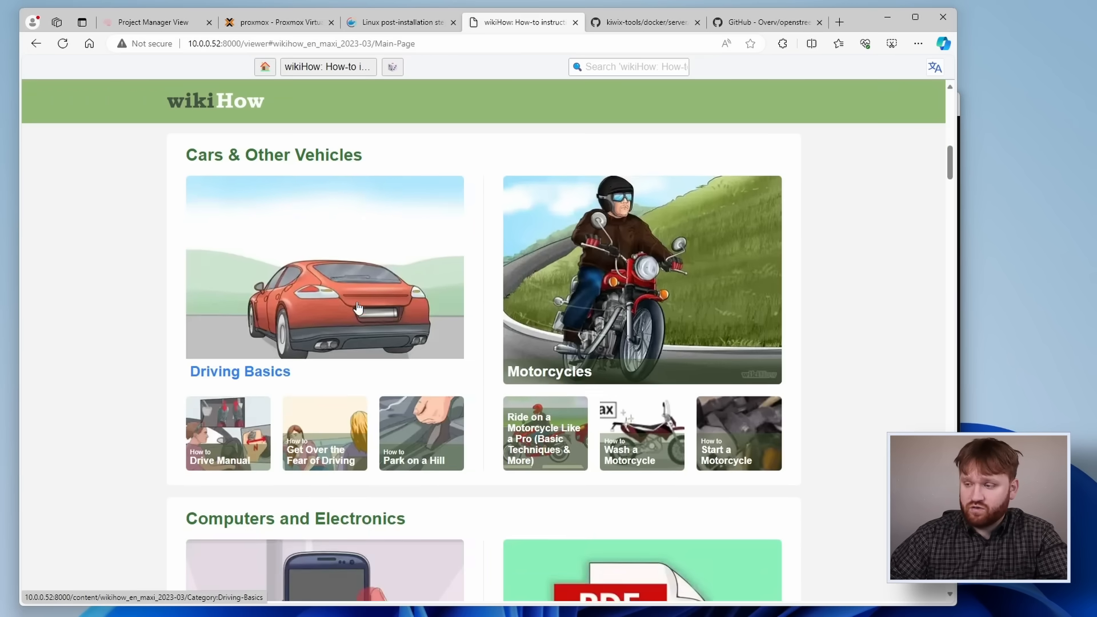
pyautogui.scroll(-3, 412, 303)
pyautogui.scroll(-3, 412, 303)
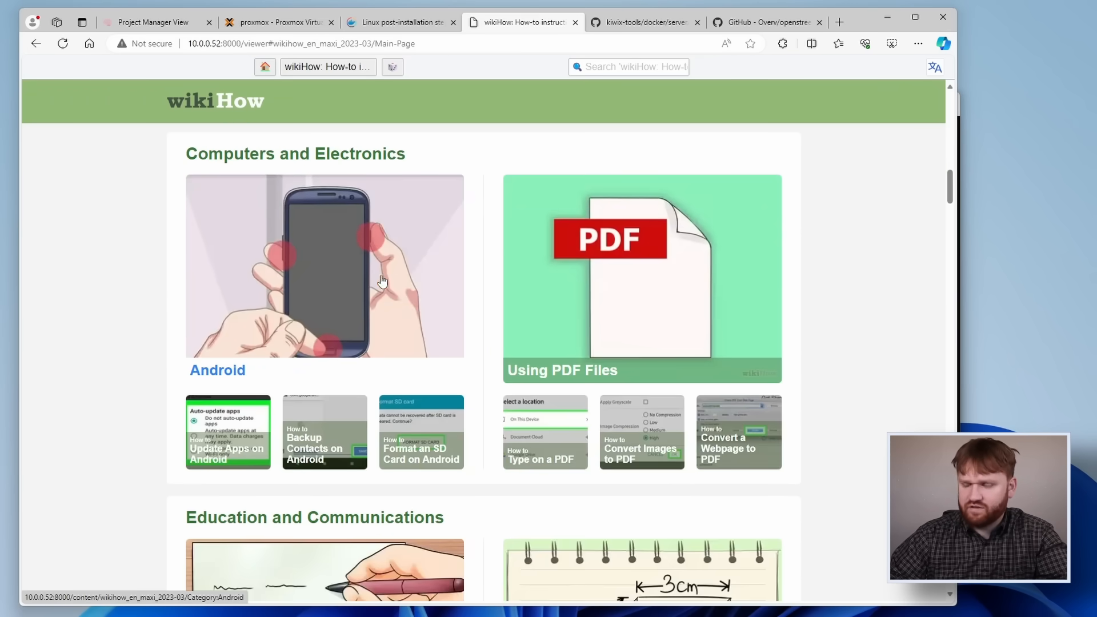
pyautogui.hotkey('alt', 'Left')
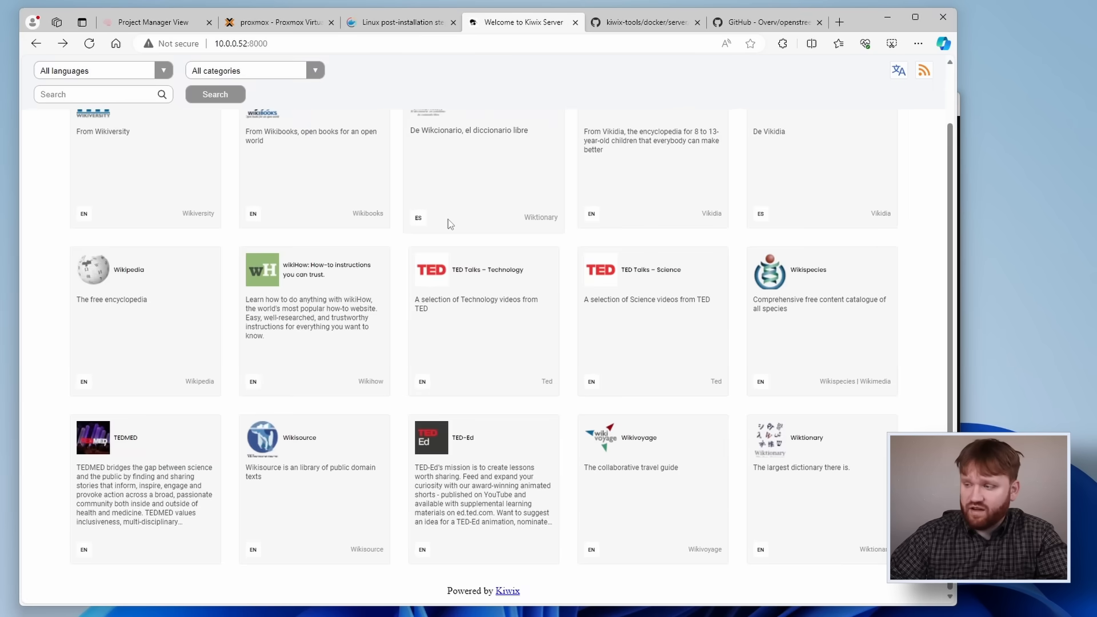
pyautogui.moveTo(144, 484)
pyautogui.click(156, 446)
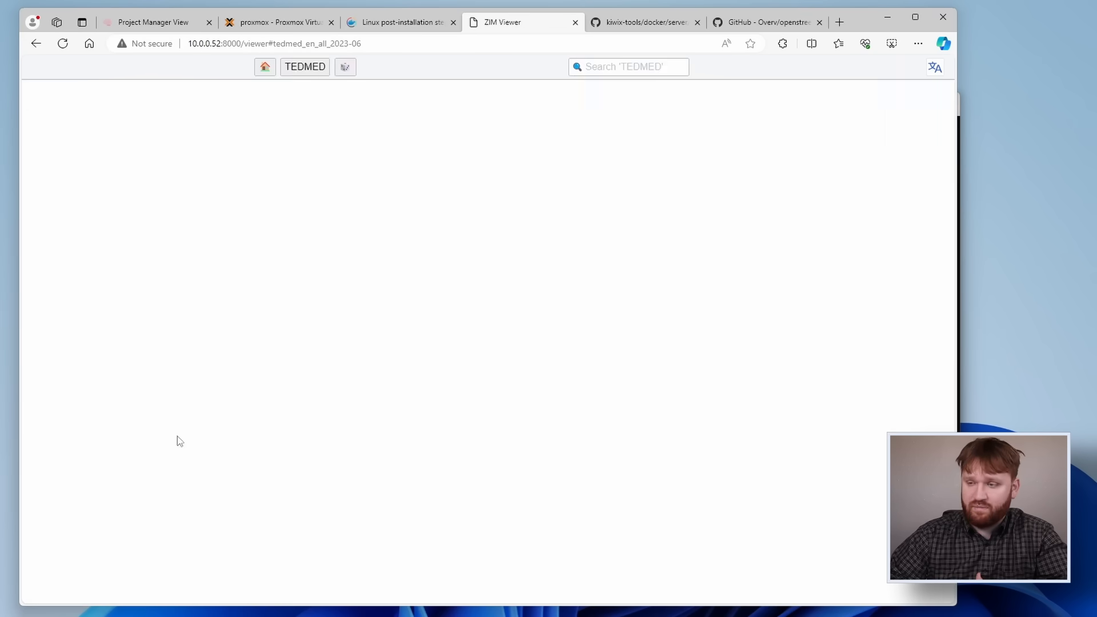
pyautogui.scroll(-10, 539, 335)
pyautogui.scroll(-5, 414, 286)
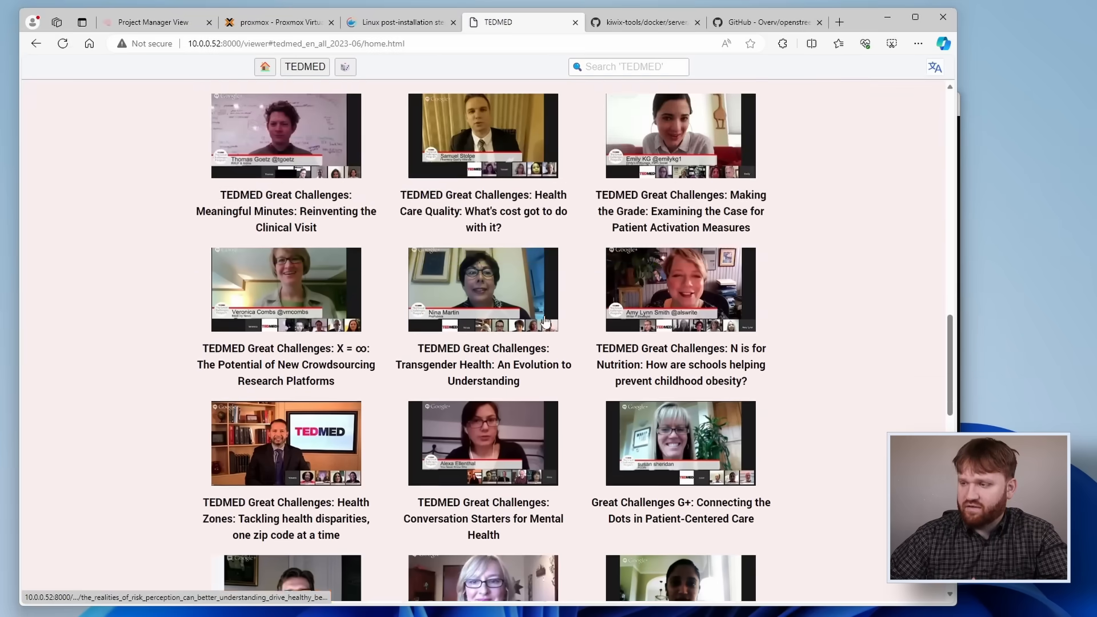
pyautogui.scroll(-5, 414, 285)
pyautogui.click(316, 259)
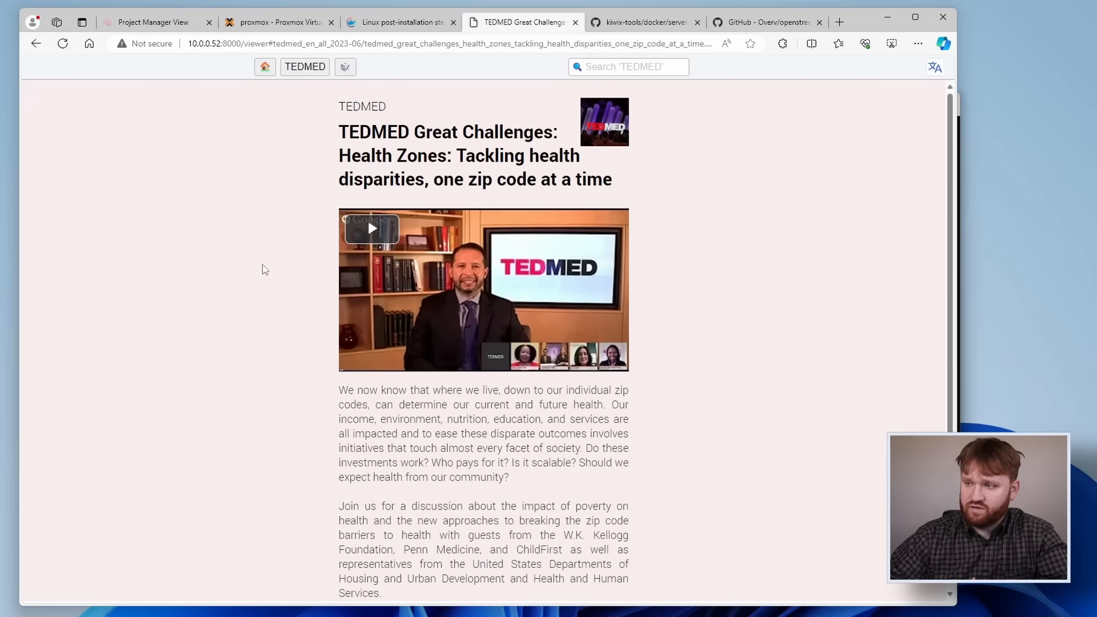
pyautogui.click(445, 286)
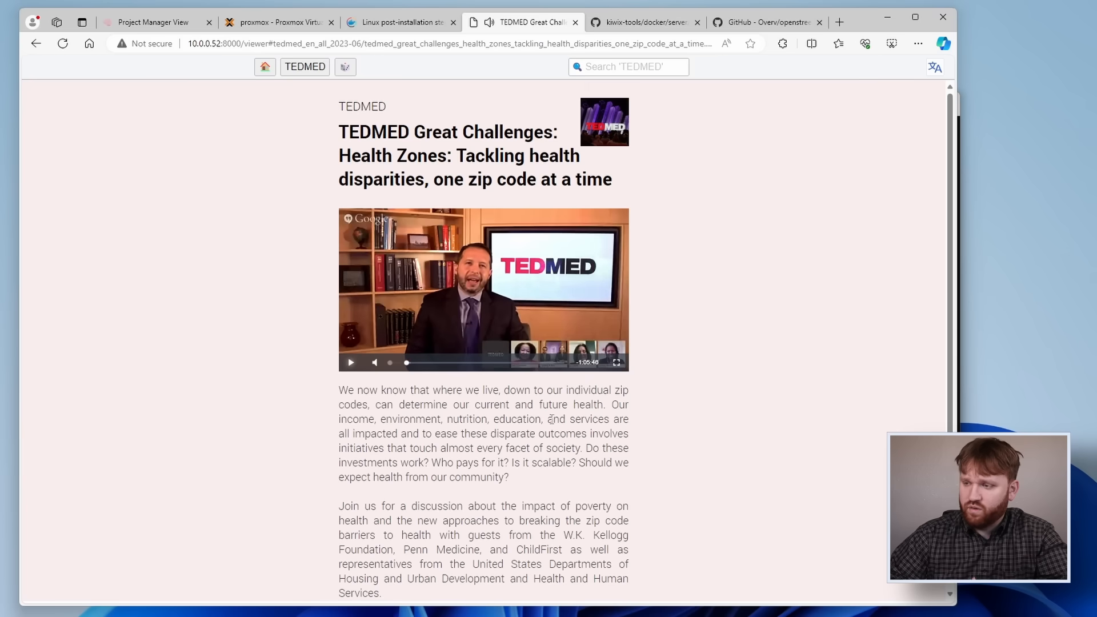
pyautogui.scroll(-1, 550, 420)
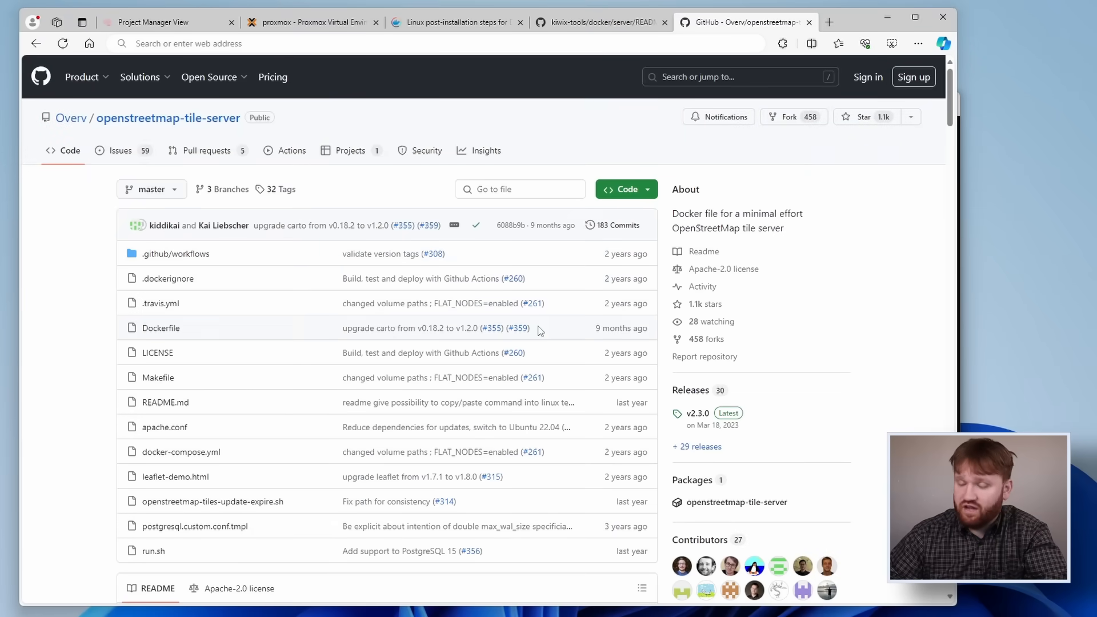
pyautogui.scroll(-2, 538, 331)
pyautogui.scroll(-3, 539, 332)
pyautogui.scroll(-2, 539, 332)
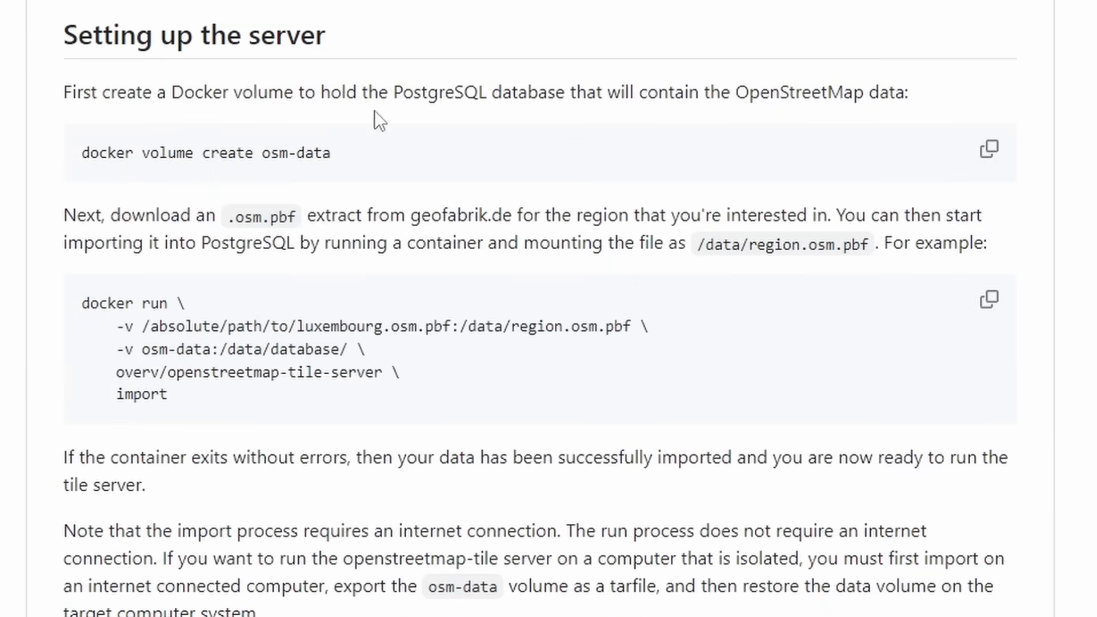
# - Copy the README's 'docker volume create osm-data' command
pyautogui.moveTo(83, 155); pyautogui.dragTo(328, 156)
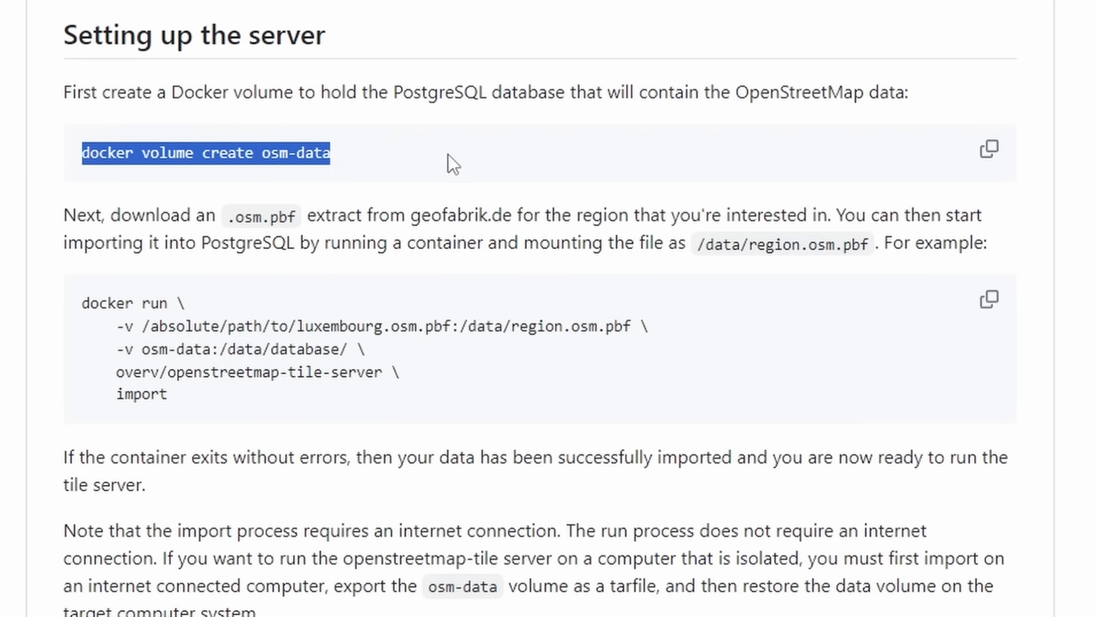
pyautogui.click(990, 150)
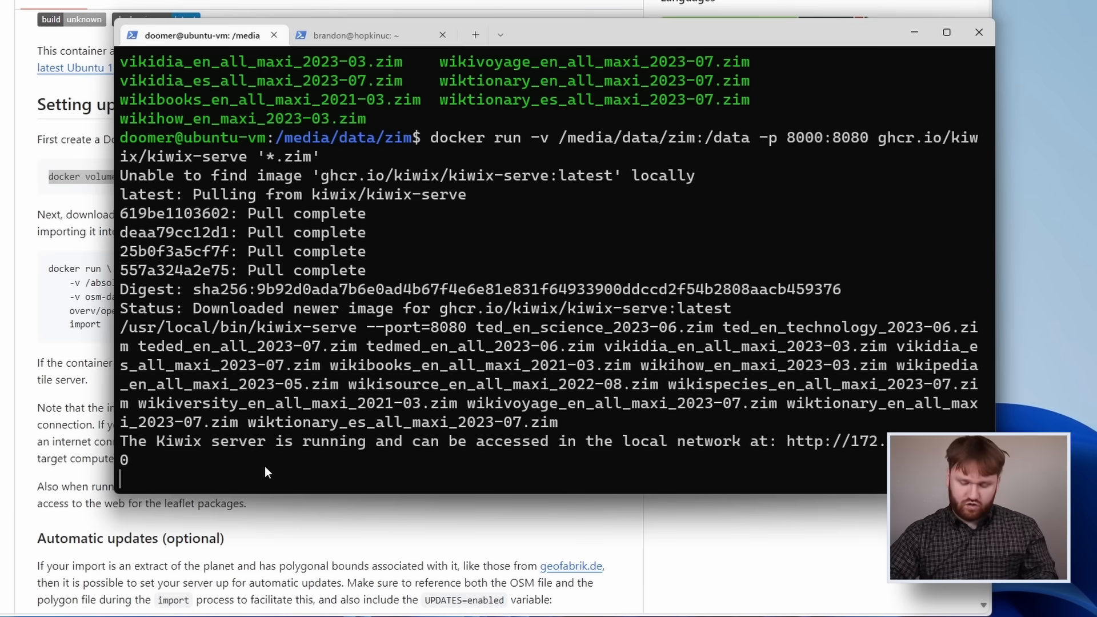
# - Restart the Kiwix container detached with -d, then create the osm-data Docker volume
pyautogui.hotkey('ctrl', 'c')
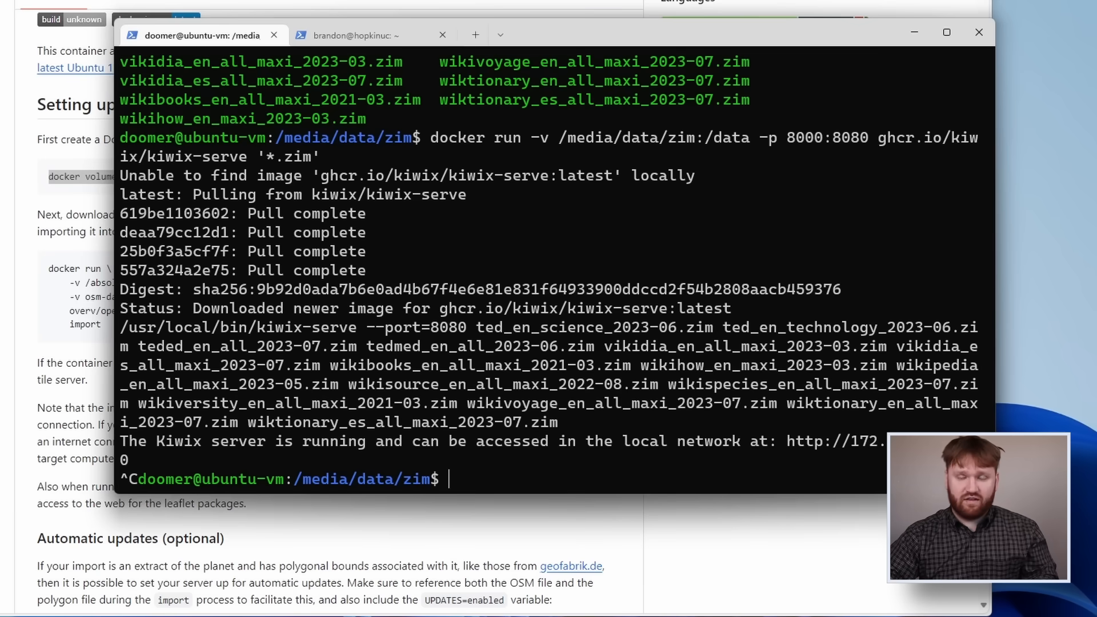
pyautogui.press('Up')
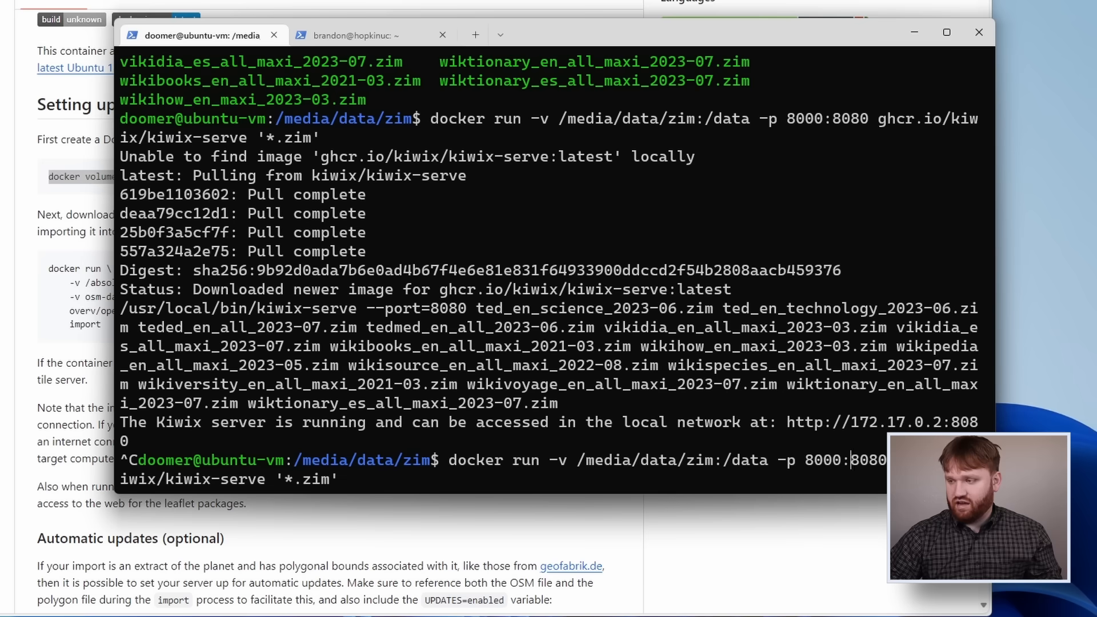
pyautogui.write('-d')
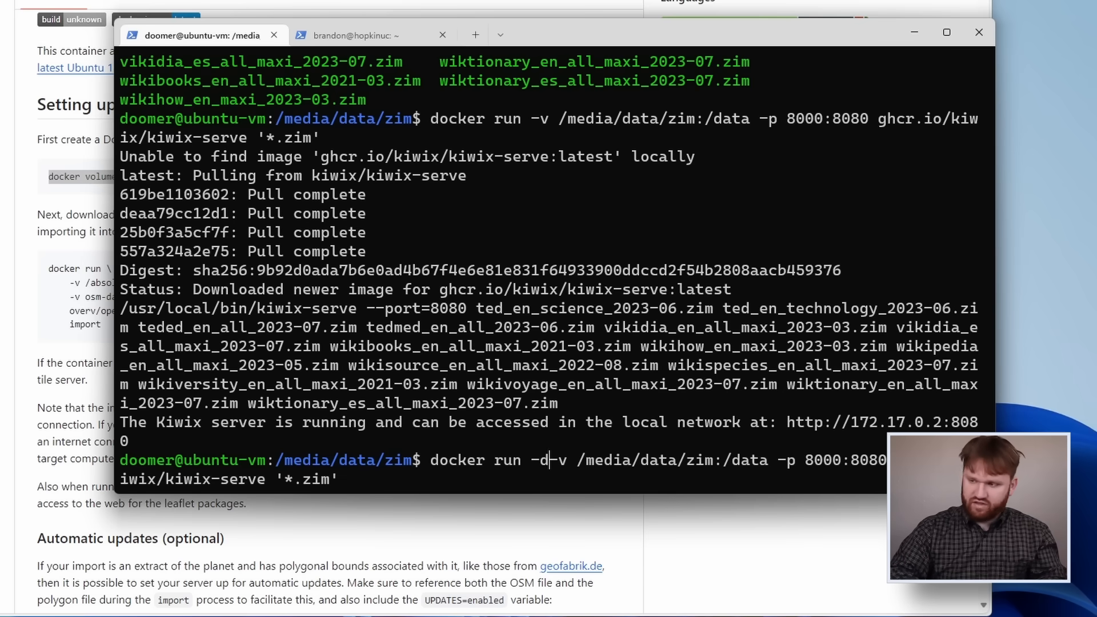
pyautogui.press('Return')
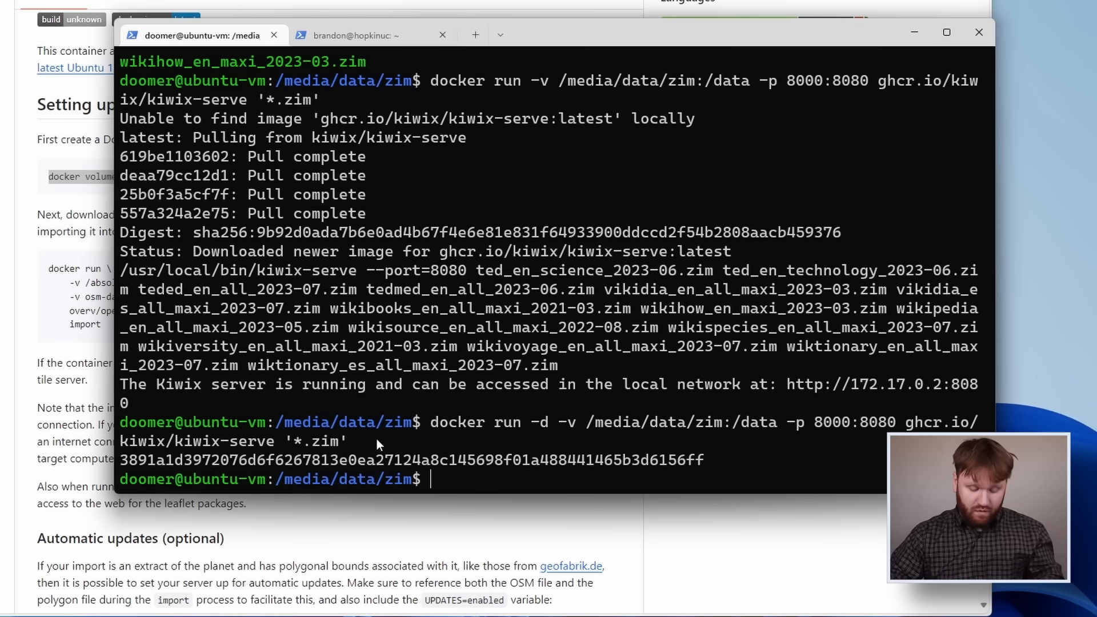
pyautogui.hotkey('ctrl', 'shift', 'v')
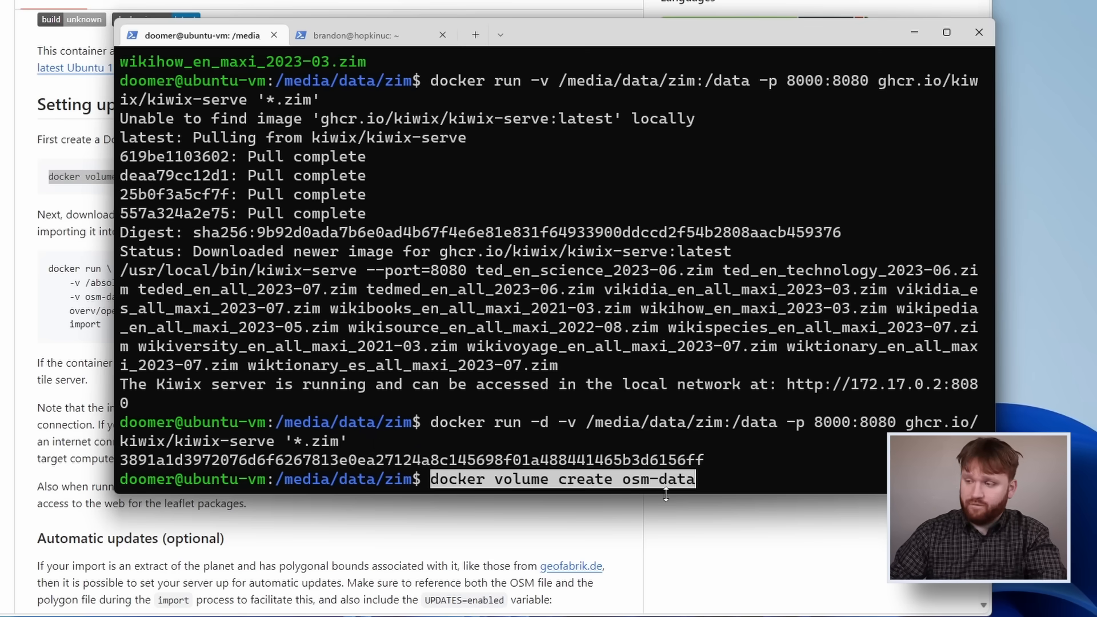
pyautogui.press('Return')
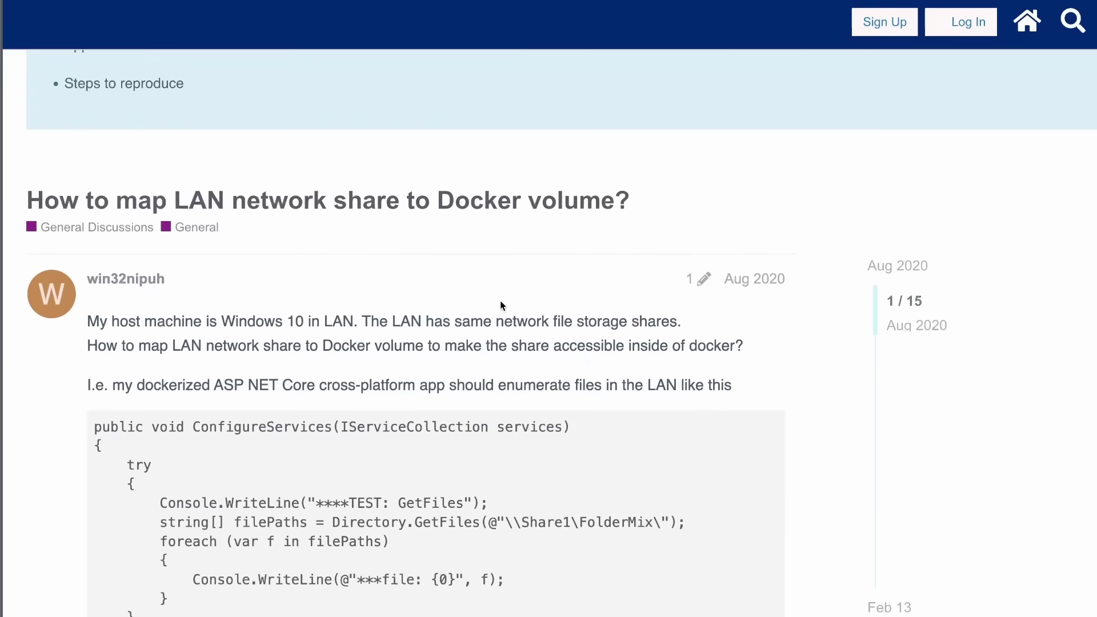
pyautogui.scroll(-5, 500, 301)
pyautogui.scroll(-5, 500, 301)
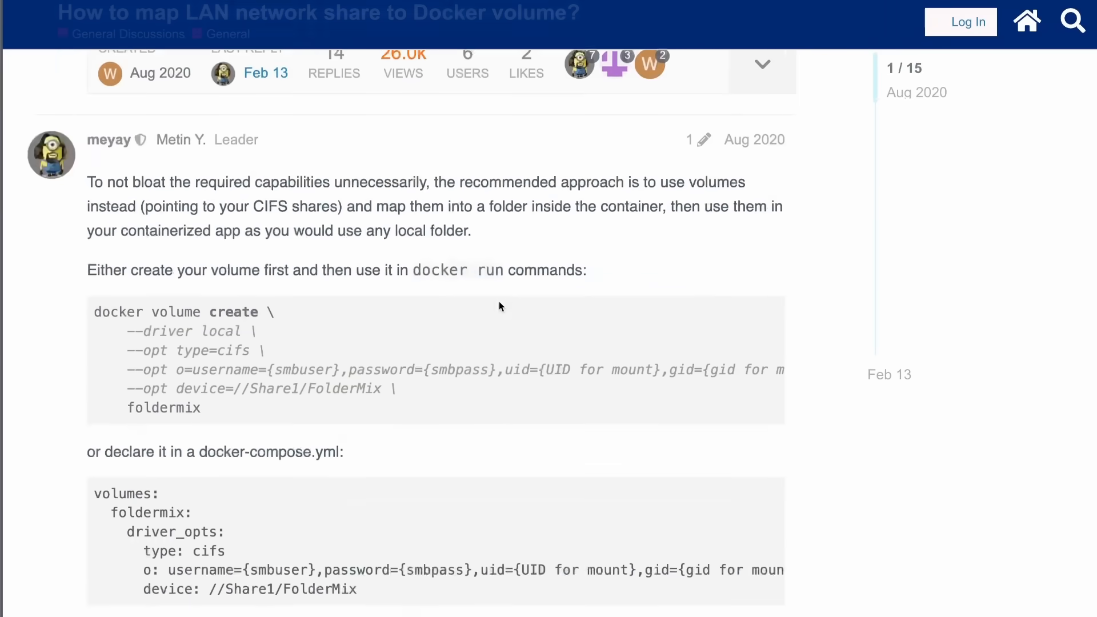
pyautogui.scroll(-5, 501, 301)
pyautogui.scroll(5, 498, 302)
pyautogui.scroll(3, 498, 302)
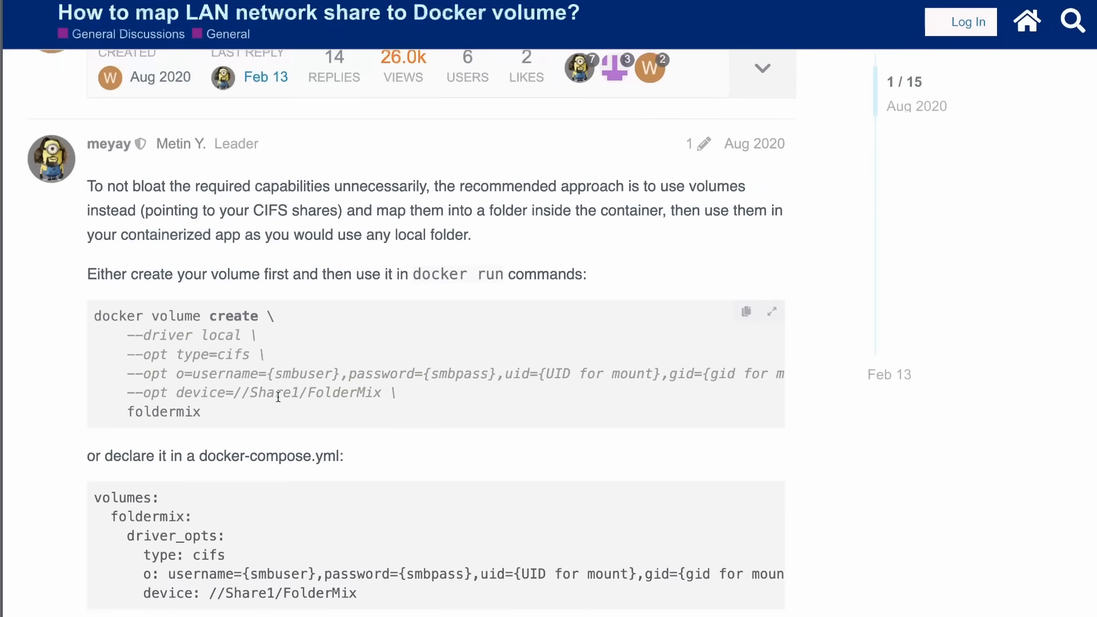
pyautogui.moveTo(202, 412)
pyautogui.mouseDown()
pyautogui.moveTo(197, 392)
pyautogui.moveTo(93, 314)
pyautogui.mouseUp()
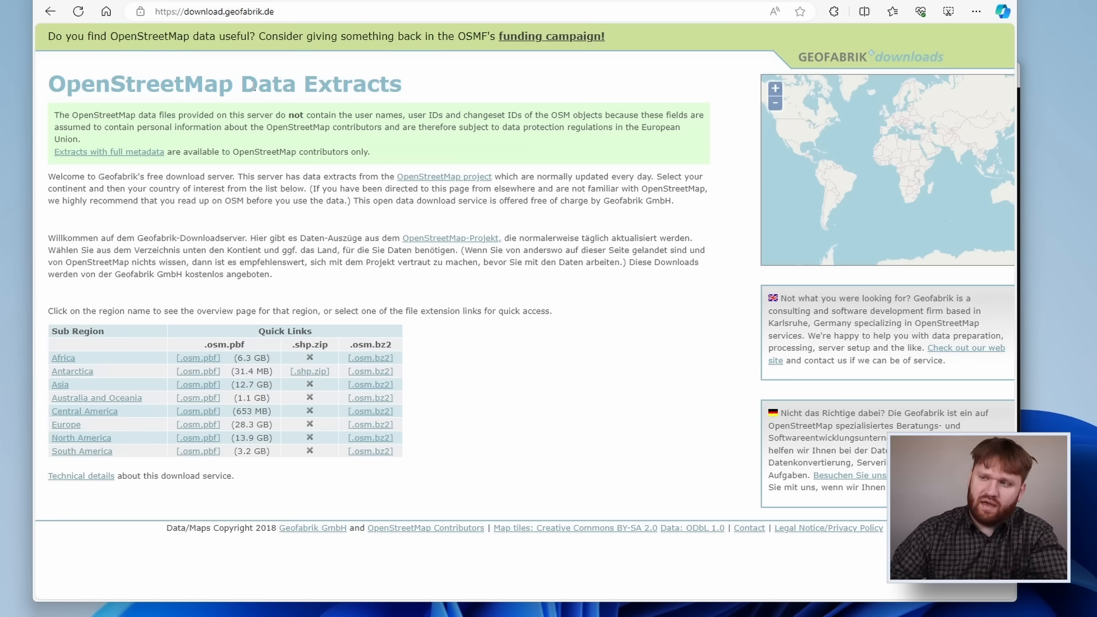
# - Navigate Geofabrik from North America to United States to the Washington extract page
pyautogui.moveTo(257, 83); pyautogui.dragTo(397, 83)
pyautogui.click(296, 182)
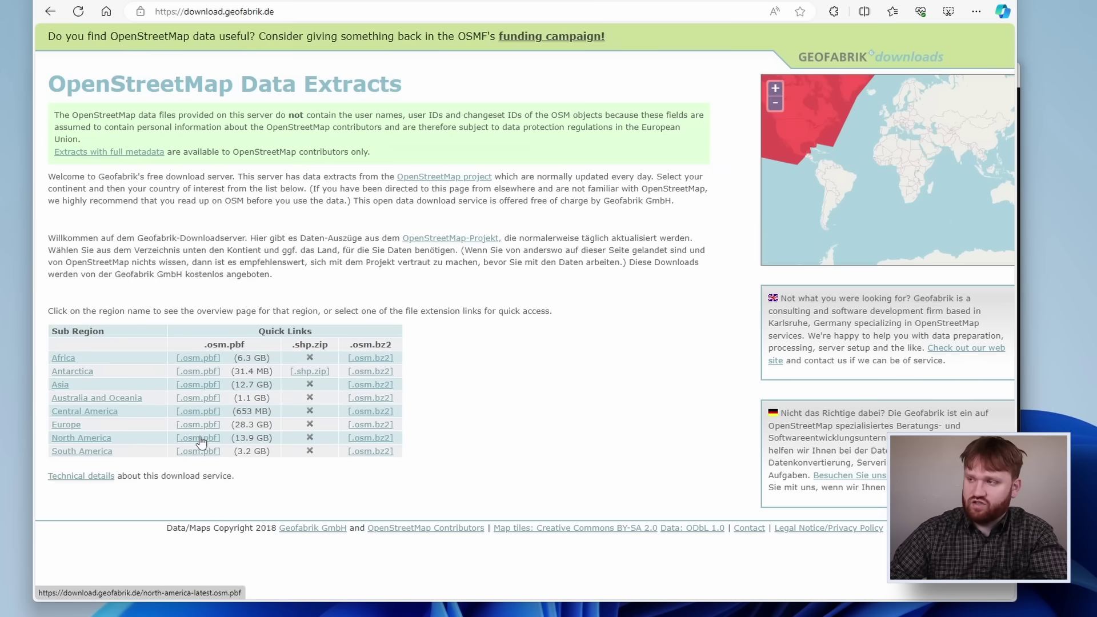
pyautogui.click(92, 439)
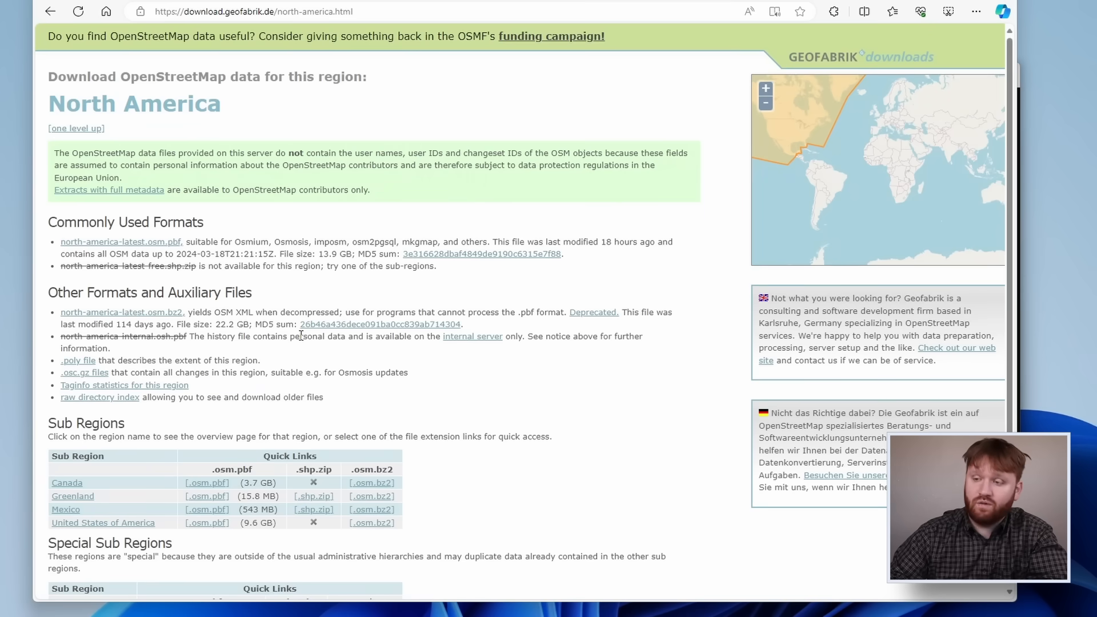
pyautogui.scroll(-1, 301, 336)
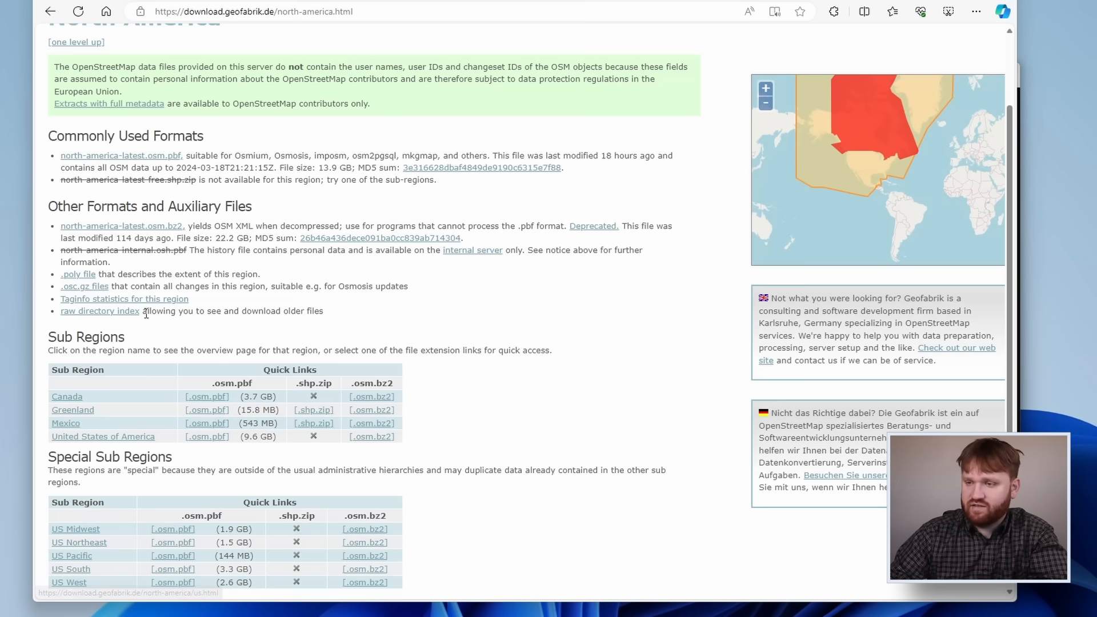
pyautogui.click(102, 439)
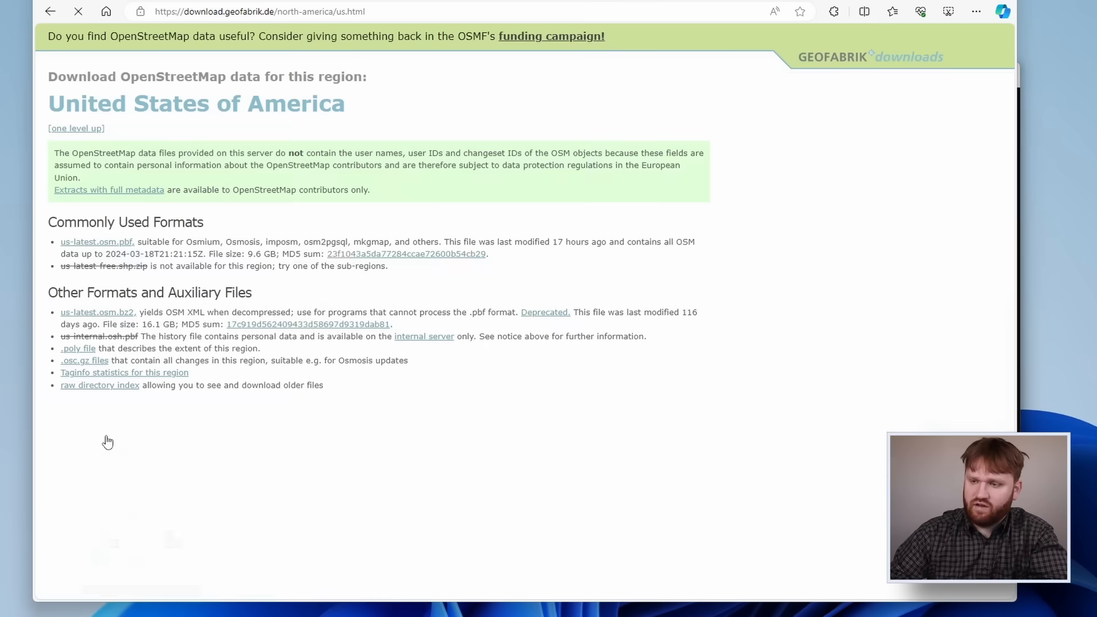
pyautogui.scroll(-3, 289, 383)
pyautogui.scroll(-3, 289, 384)
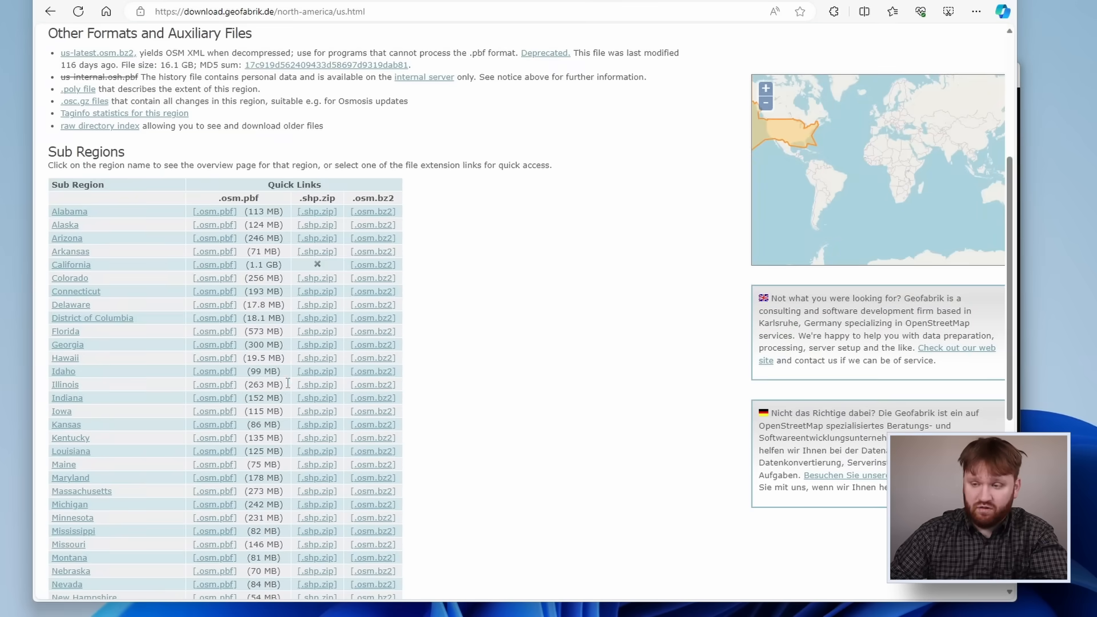
pyautogui.scroll(-3, 117, 396)
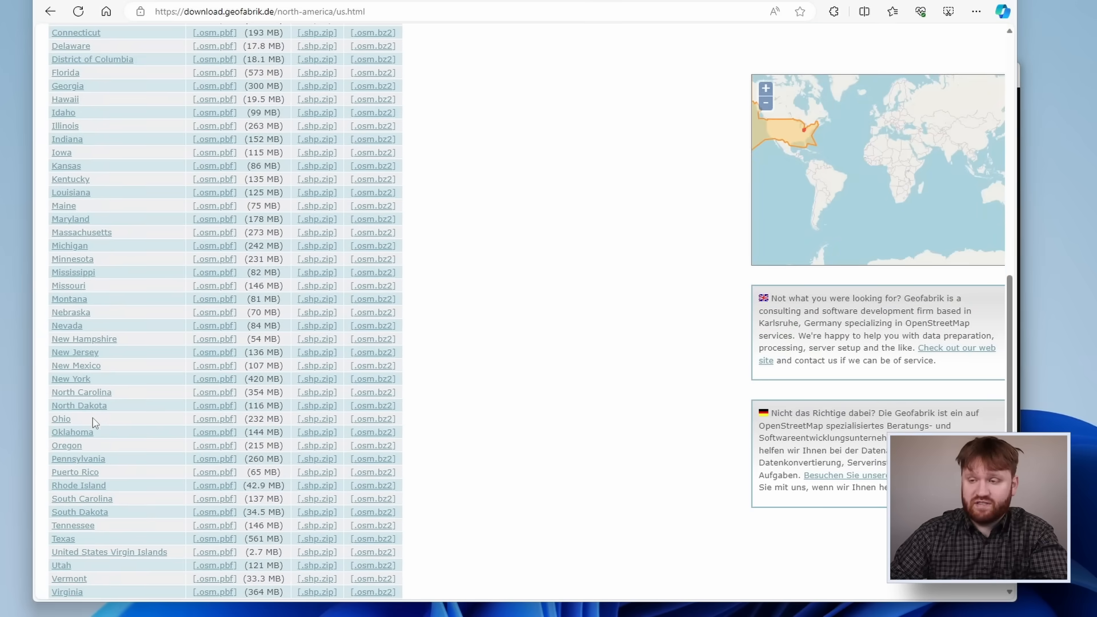
pyautogui.scroll(-2, 95, 428)
pyautogui.scroll(-1, 93, 439)
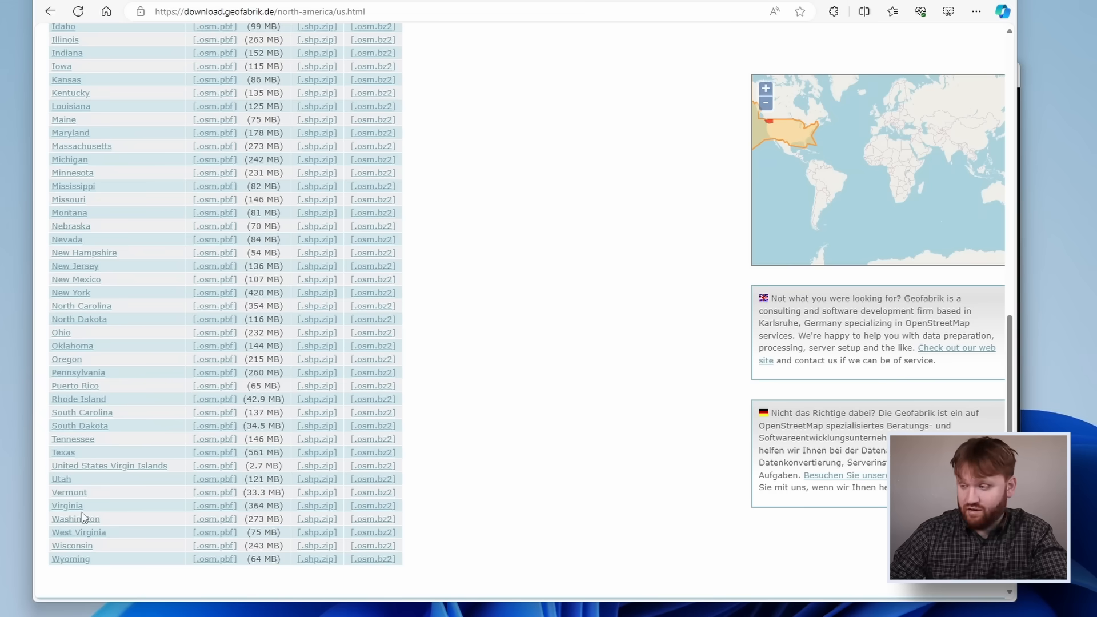
pyautogui.click(77, 519)
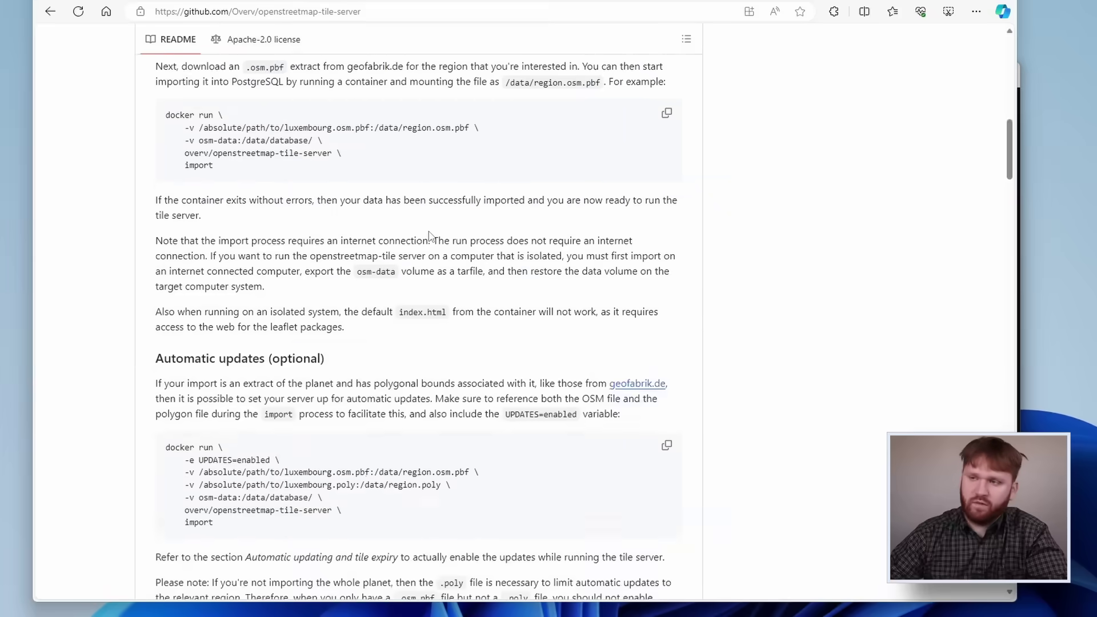
pyautogui.scroll(5, 431, 231)
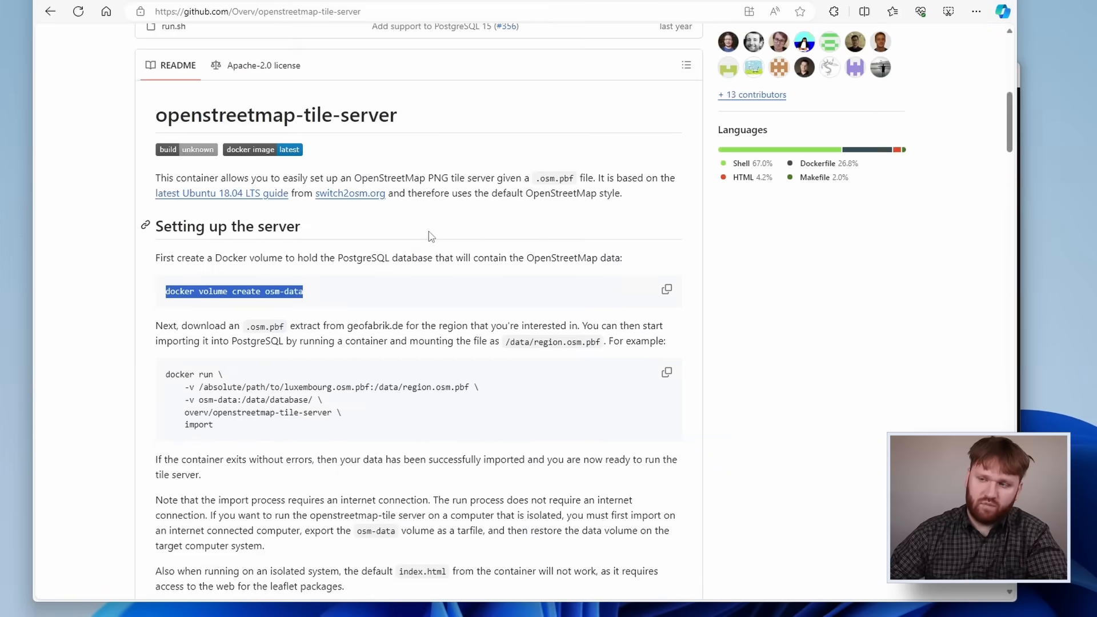
pyautogui.scroll(-5, 431, 231)
pyautogui.scroll(-1, 431, 231)
pyautogui.scroll(-5, 417, 241)
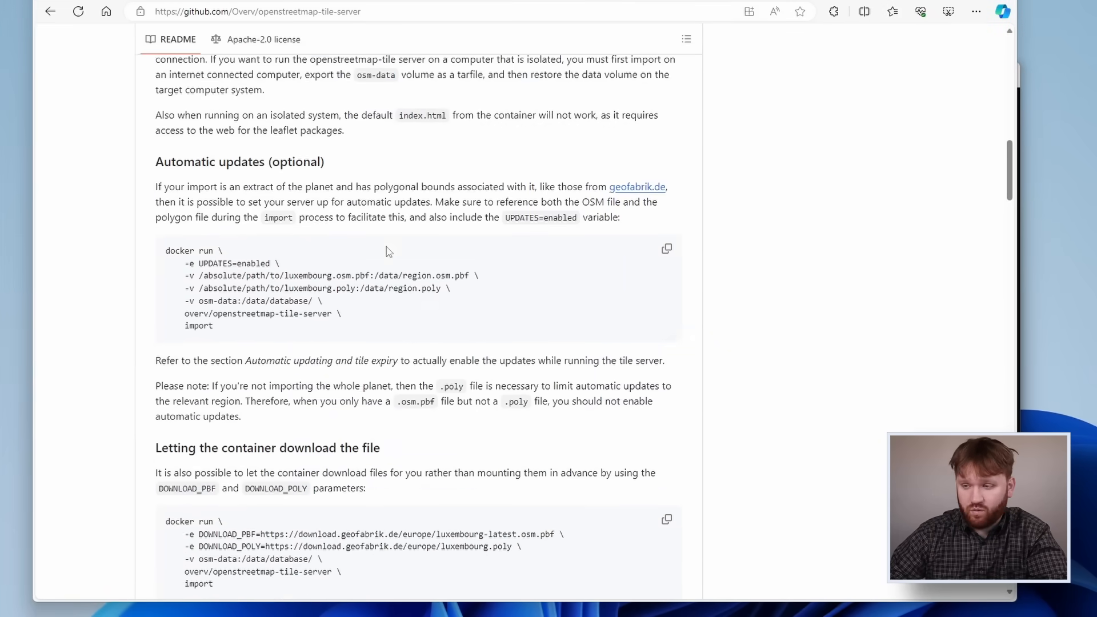
pyautogui.scroll(-5, 386, 258)
pyautogui.scroll(-2, 381, 268)
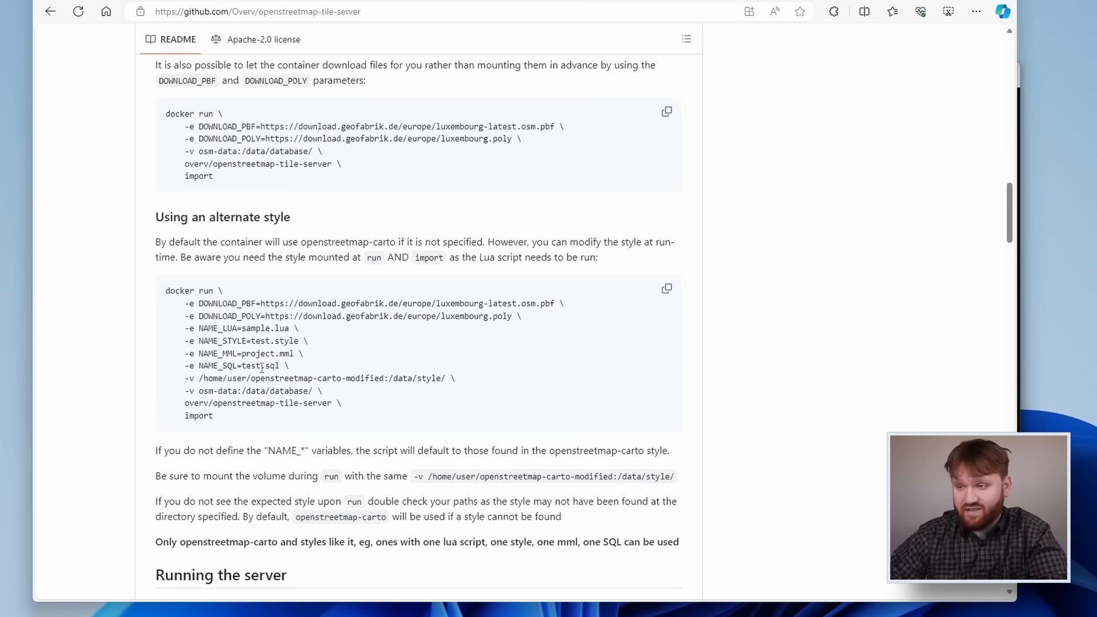
pyautogui.scroll(2, 343, 342)
pyautogui.scroll(2, 344, 301)
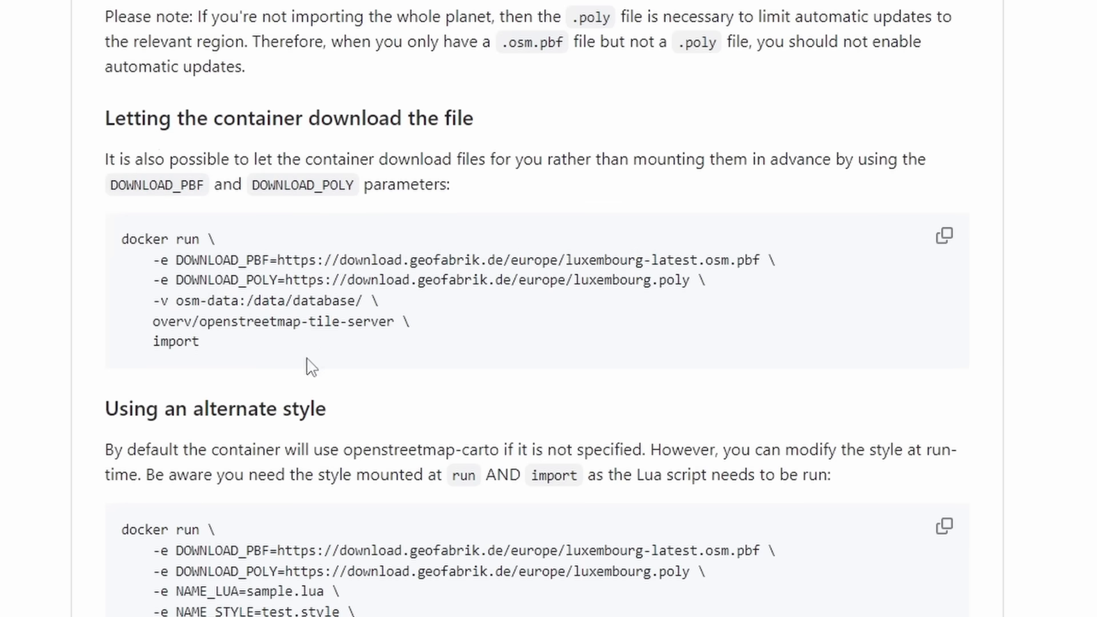
# - Select the README's DOWNLOAD_PBF docker run import command for copying
pyautogui.moveTo(270, 344); pyautogui.dragTo(100, 228)
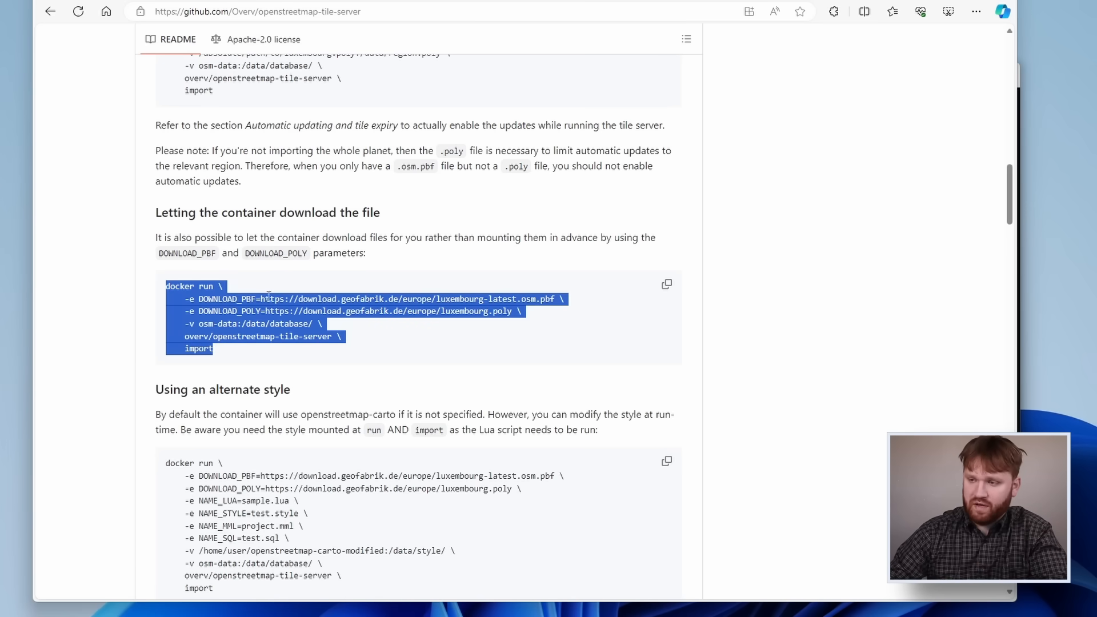
pyautogui.rightClick(210, 307)
# - Paste the import command and replace the Luxembourg URL with the washington-latest.osm.pbf link
pyautogui.click(245, 318)
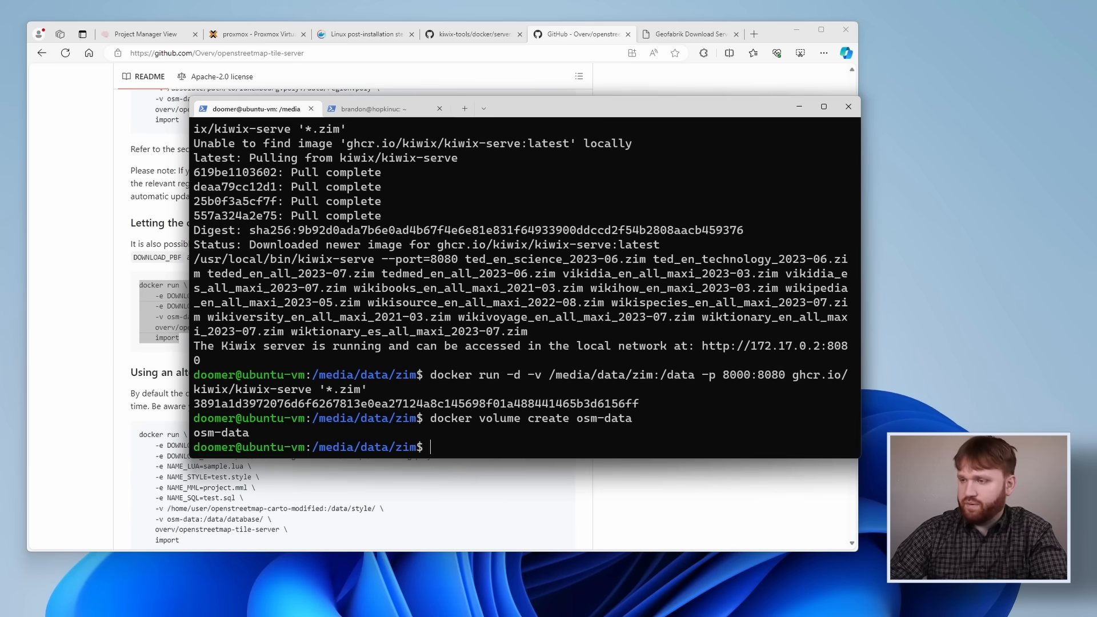
pyautogui.hotkey('ctrl', 'shift', 'v')
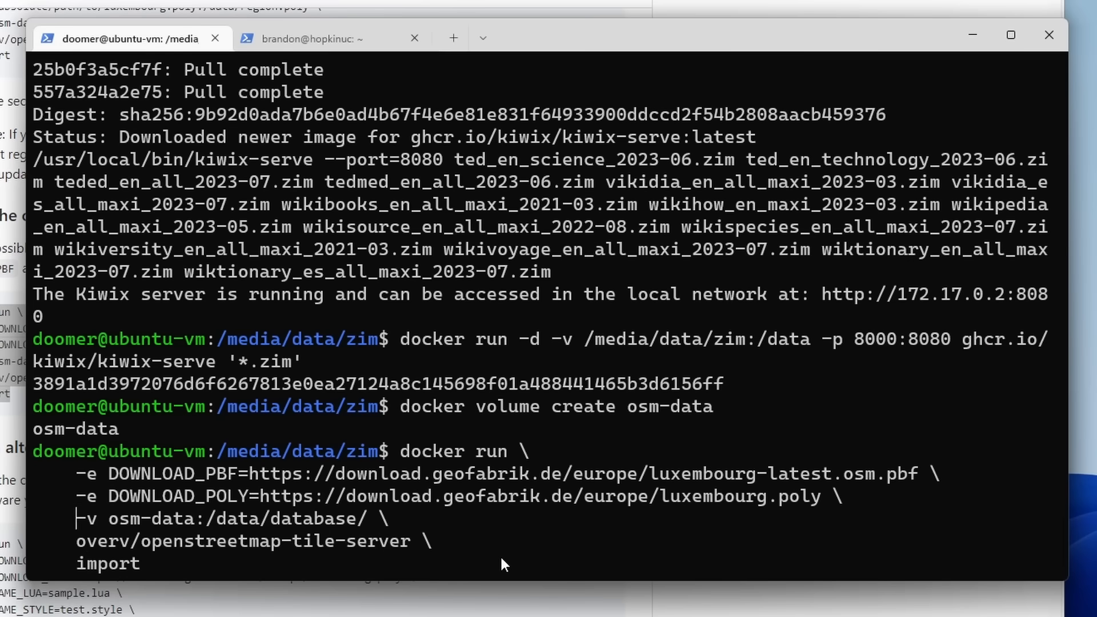
pyautogui.press('Left')
pyautogui.press('Left')
pyautogui.press('Left')
pyautogui.press('BackSpace')
pyautogui.press('BackSpace')
pyautogui.press('BackSpace')
pyautogui.press('BackSpace')
pyautogui.press('BackSpace')
pyautogui.press('BackSpace')
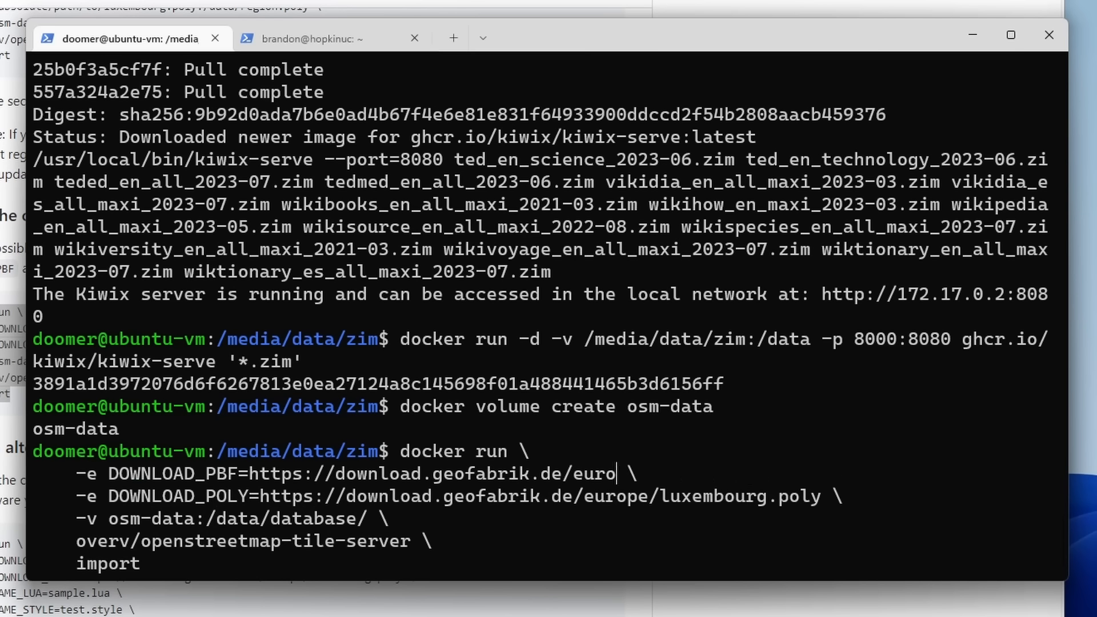
pyautogui.press('BackSpace')
pyautogui.press('BackSpace')
pyautogui.press('BackSpace')
pyautogui.press('BackSpace')
pyautogui.press('BackSpace')
pyautogui.press('BackSpace')
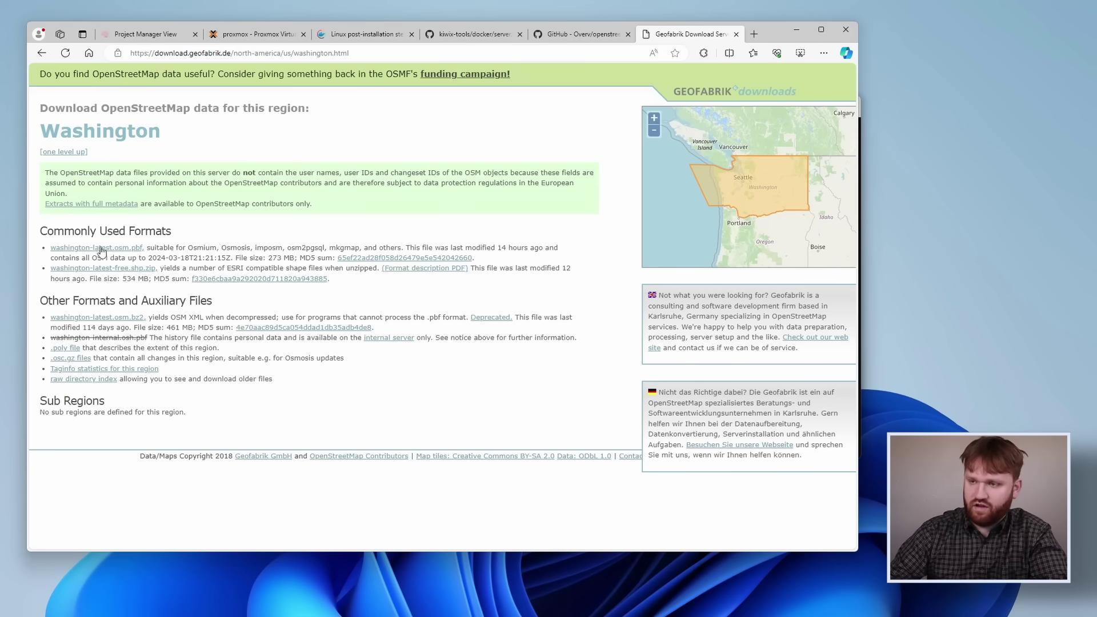
pyautogui.rightClick(86, 247)
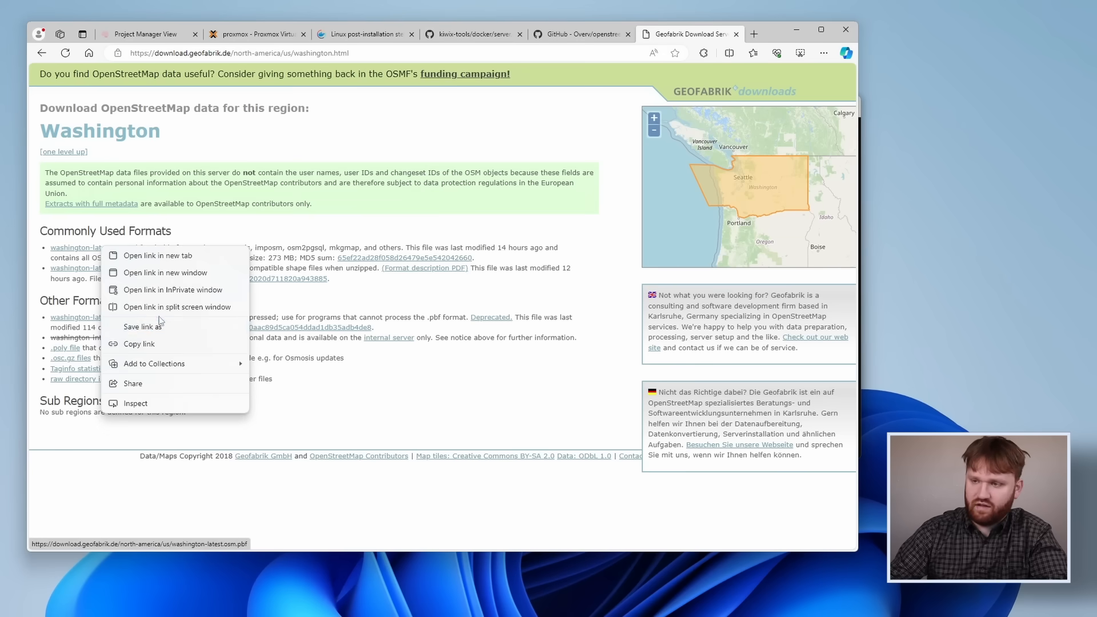
pyautogui.click(140, 343)
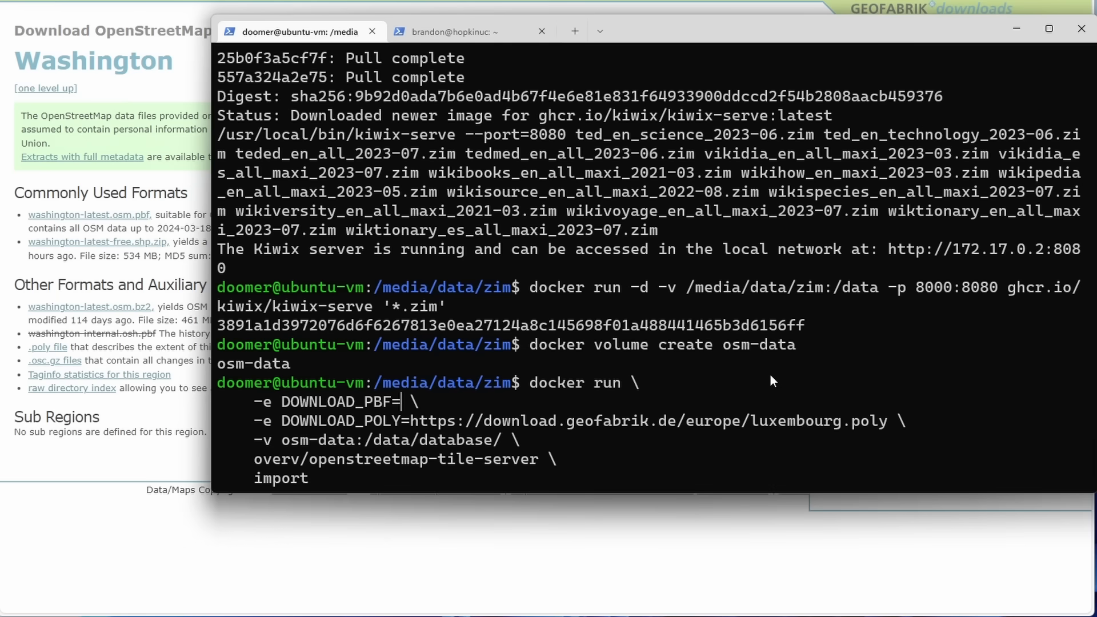
pyautogui.hotkey('ctrl', 'shift', 'v')
# - Replace the luxembourg.poly URL with Geofabrik's Washington .poly link after DOWNLOAD_POLY=
pyautogui.click(773, 391)
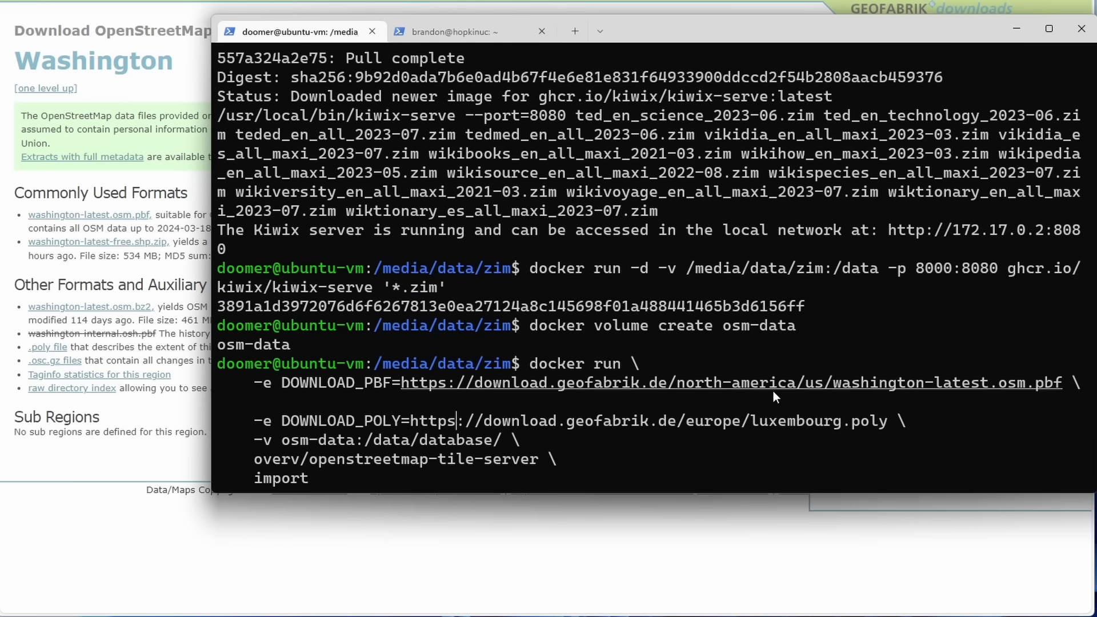
pyautogui.press('End')
pyautogui.press('BackSpace')
pyautogui.press('BackSpace')
pyautogui.press('BackSpace')
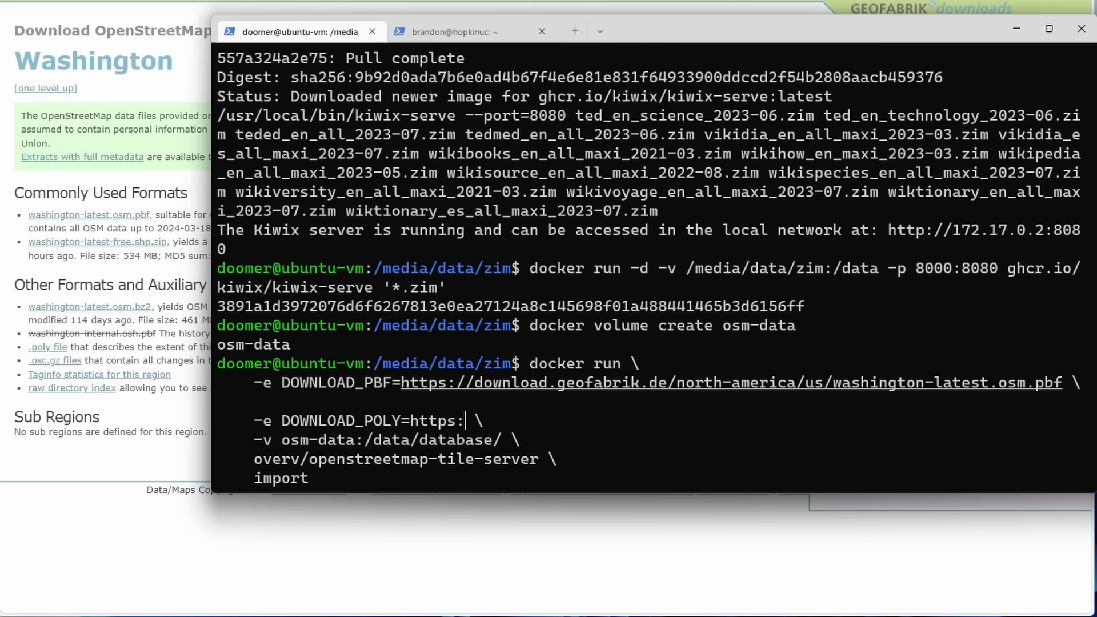
pyautogui.press('BackSpace')
pyautogui.press('BackSpace')
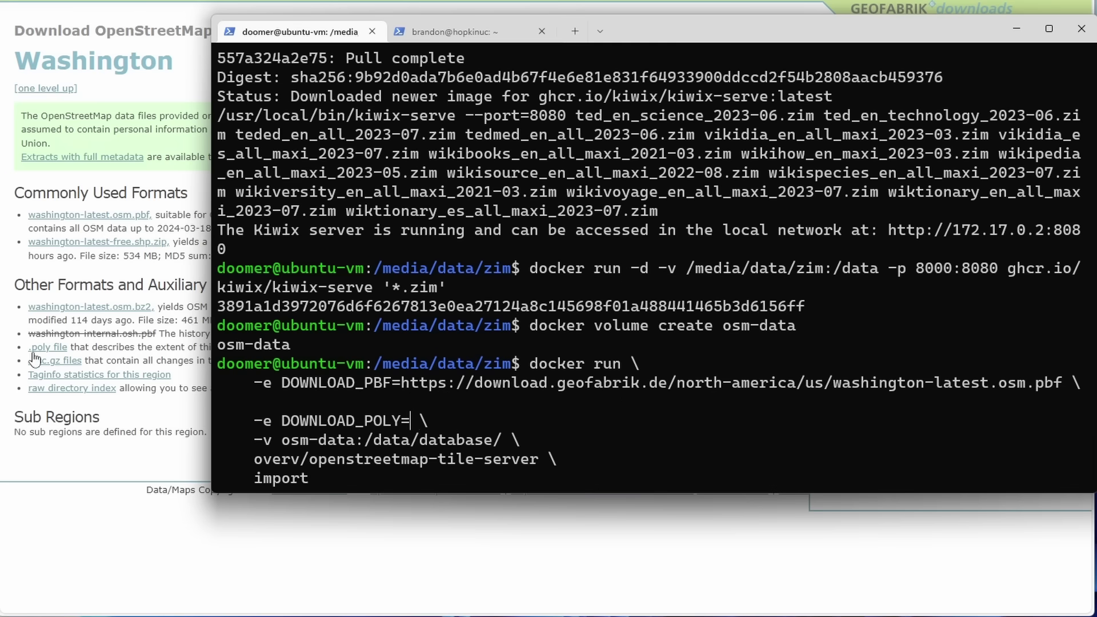
pyautogui.click(38, 352)
pyautogui.rightClick(48, 348)
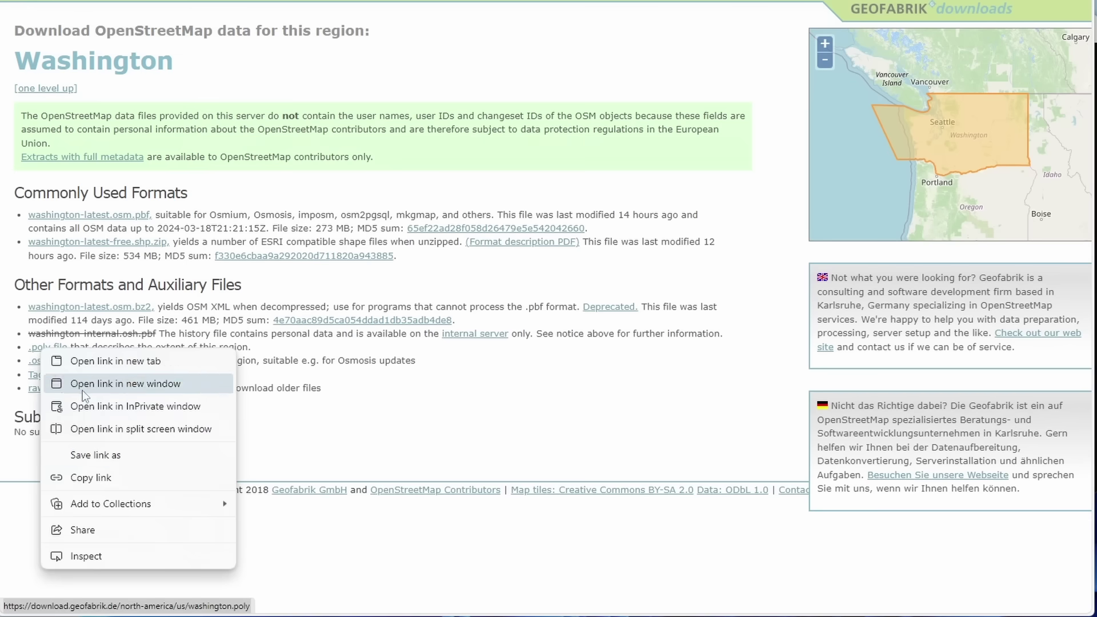
pyautogui.click(109, 469)
pyautogui.hotkey('alt', 'Tab')
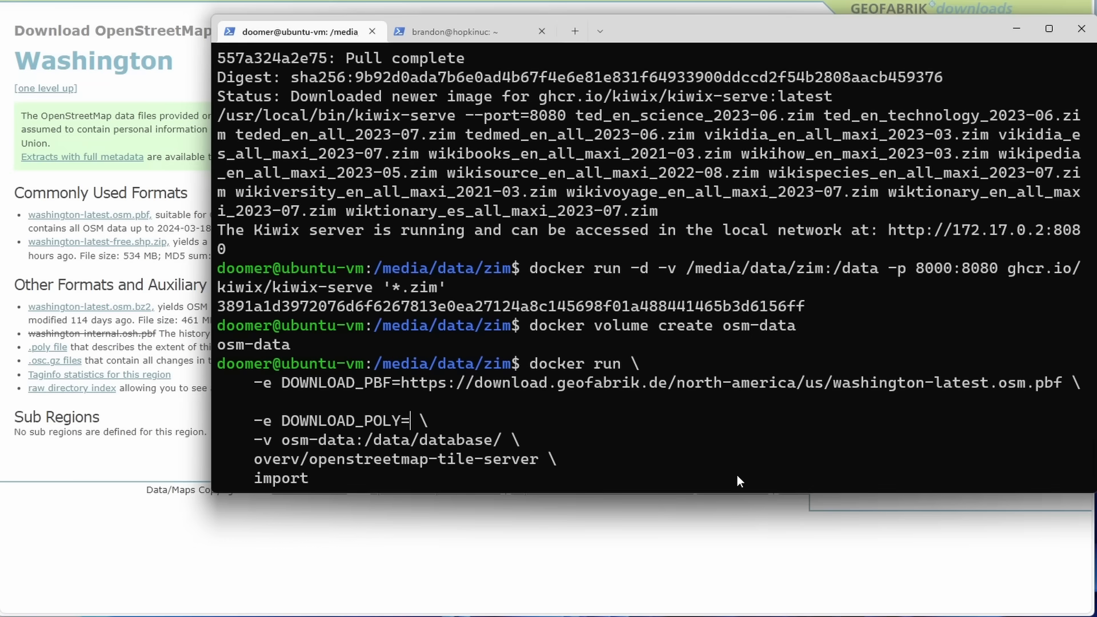
pyautogui.hotkey('ctrl', 'shift', 'v')
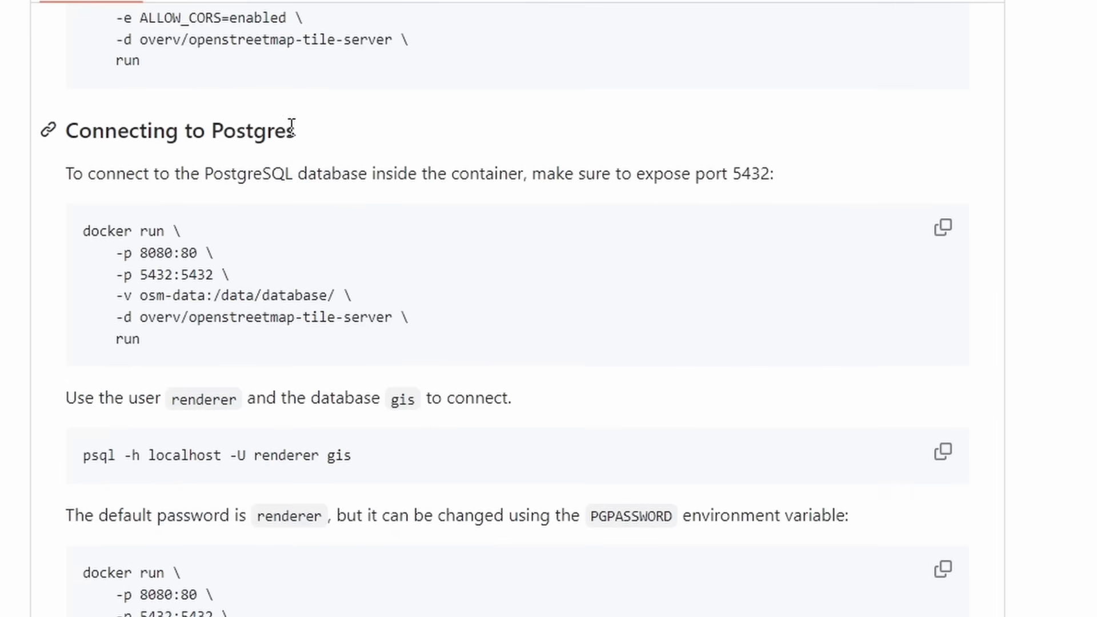
# - Glance at the Connecting to Postgres section, then run the Washington import command
pyautogui.moveTo(296, 131); pyautogui.dragTo(214, 129)
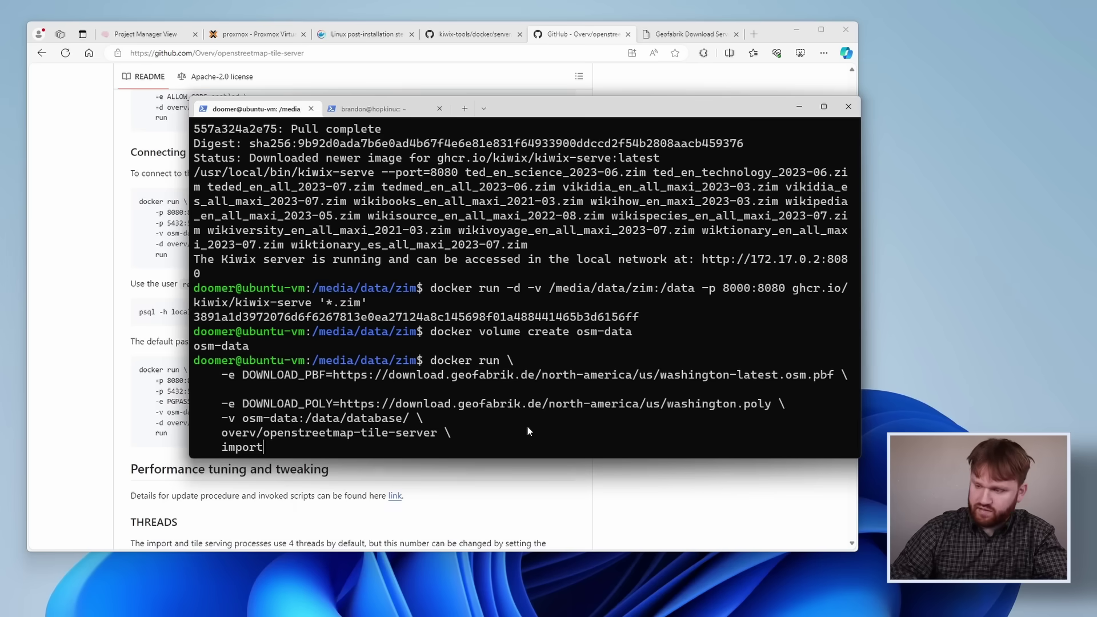
pyautogui.press('Return')
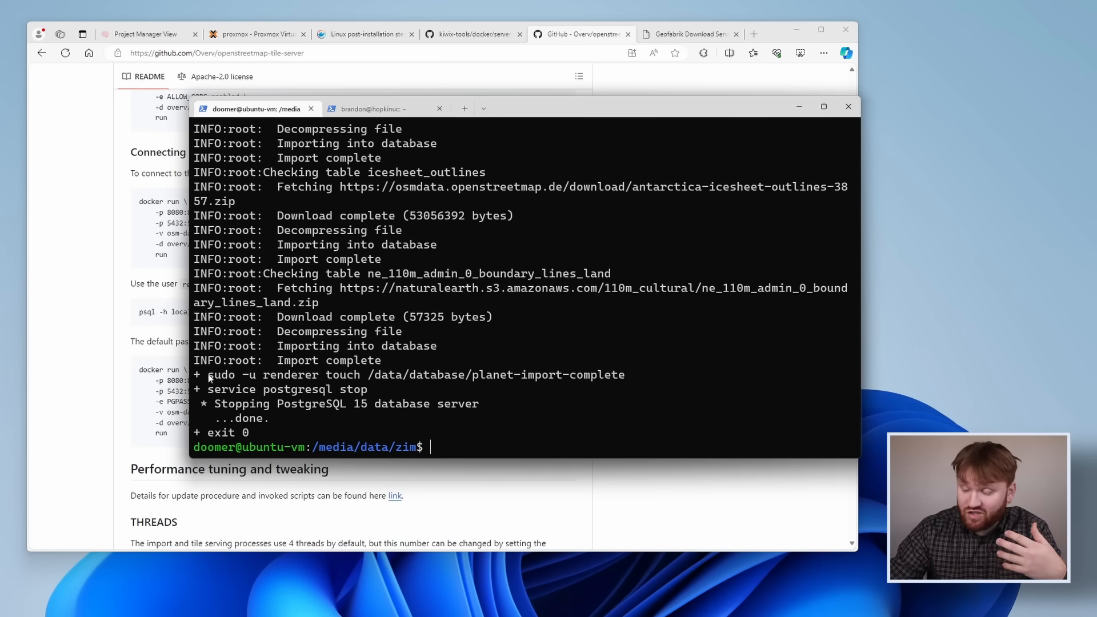
# - Copy the README's docker run block exposing ports 8080 and 5432
pyautogui.click(100, 390)
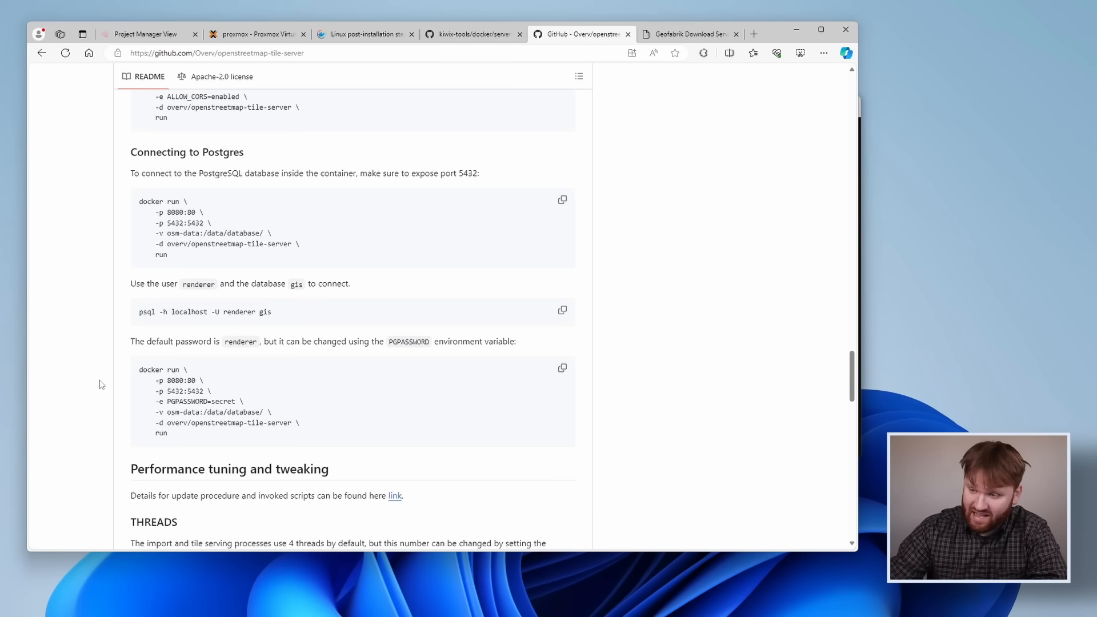
pyautogui.scroll(3, 217, 393)
pyautogui.scroll(3, 217, 393)
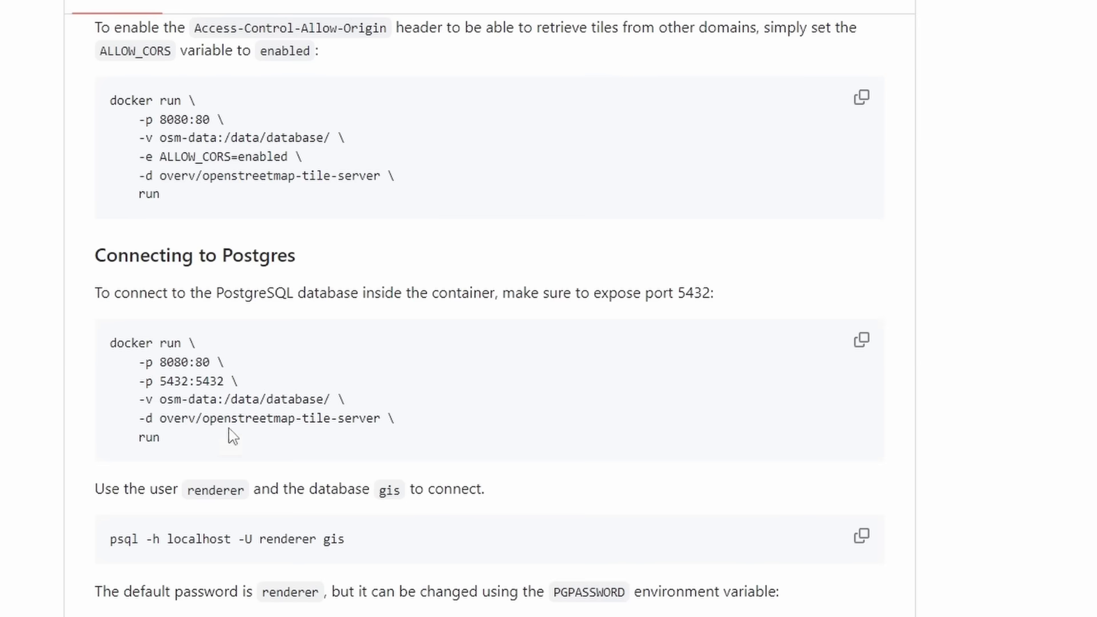
pyautogui.scroll(-4, 214, 377)
pyautogui.scroll(2, 257, 410)
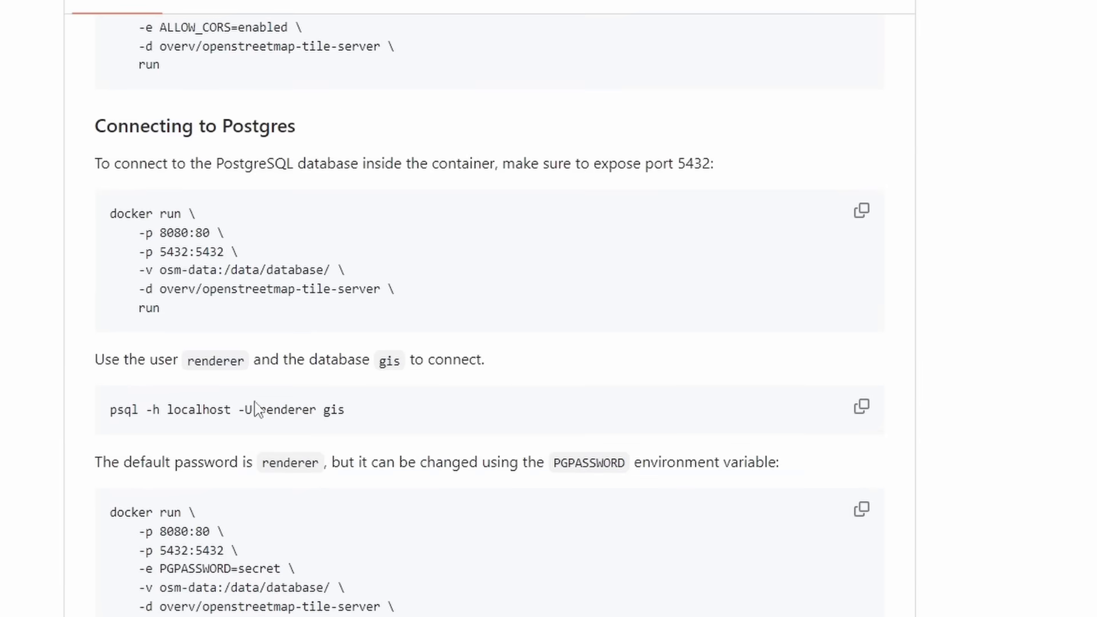
pyautogui.moveTo(163, 311); pyautogui.dragTo(62, 221)
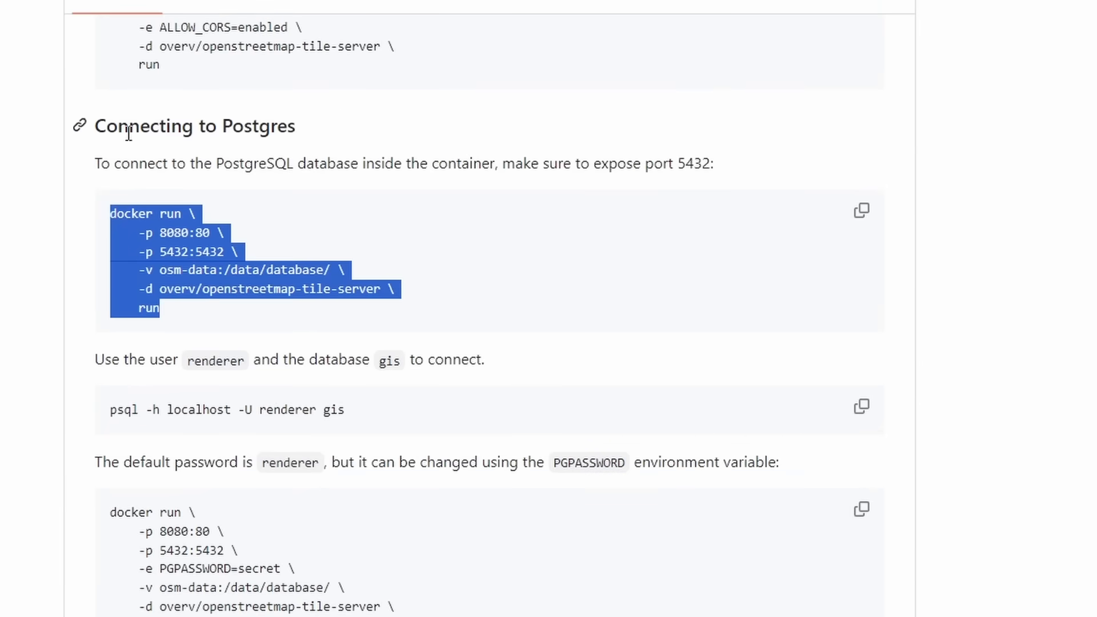
pyautogui.rightClick(195, 266)
pyautogui.click(292, 289)
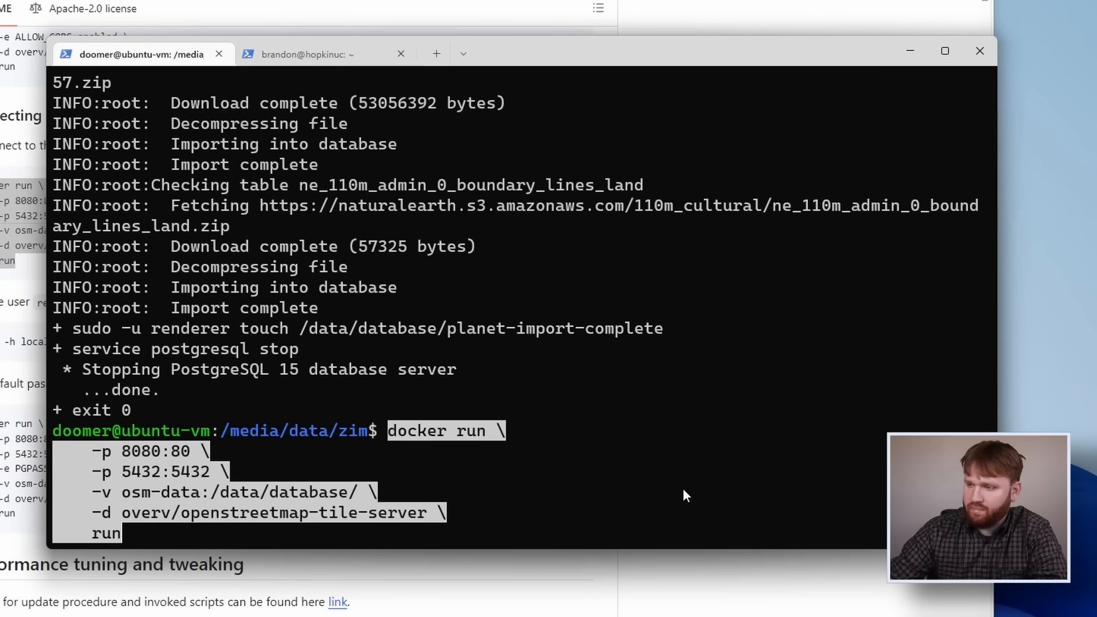
# - Paste it, check the port mappings and start the tile-server container on osm-data
pyautogui.press('Left')
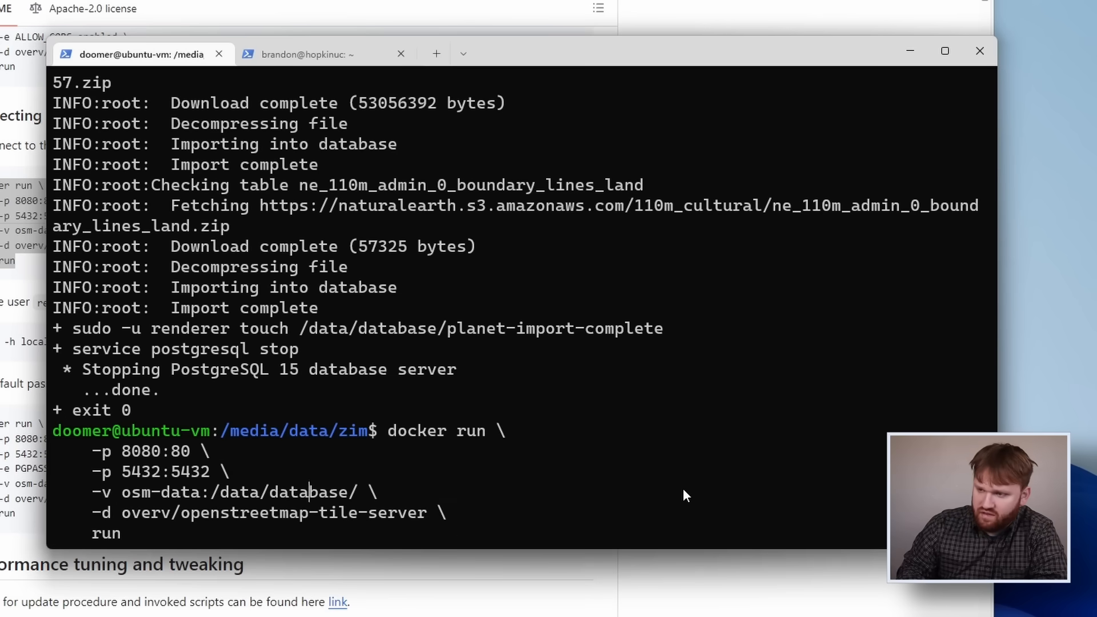
pyautogui.hotkey('ctrl', 'Left')
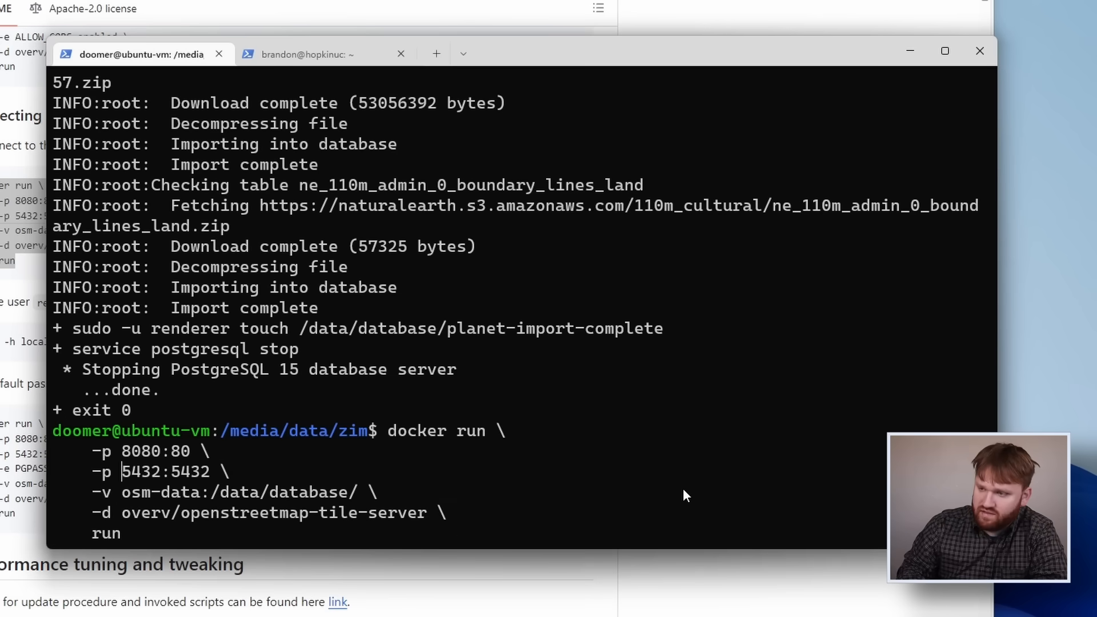
pyautogui.hotkey('ctrl', 'Left')
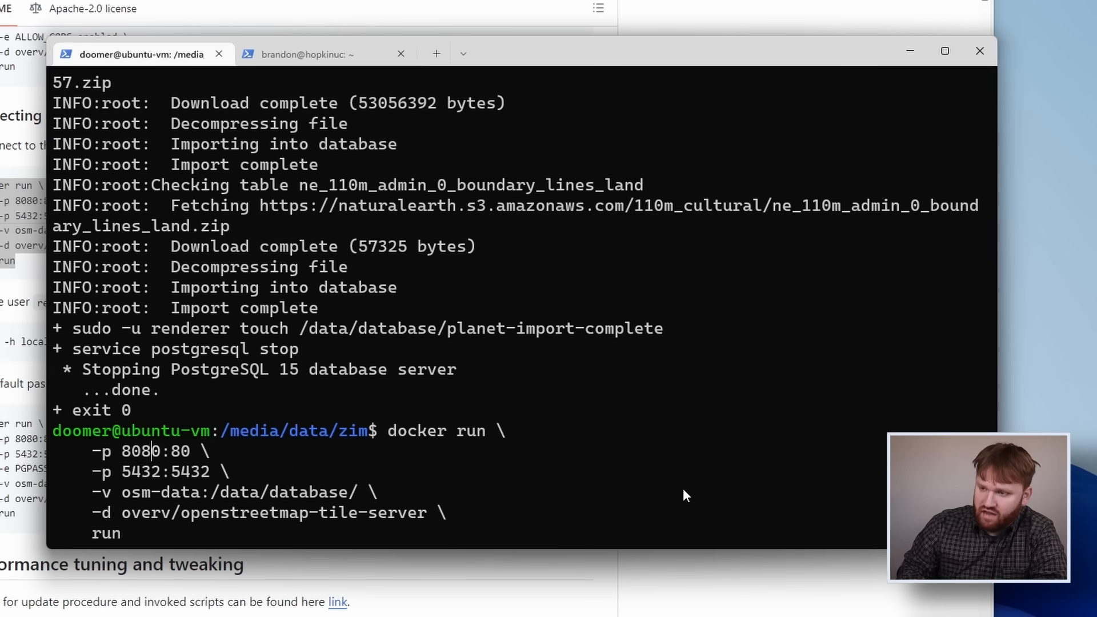
pyautogui.press('Return')
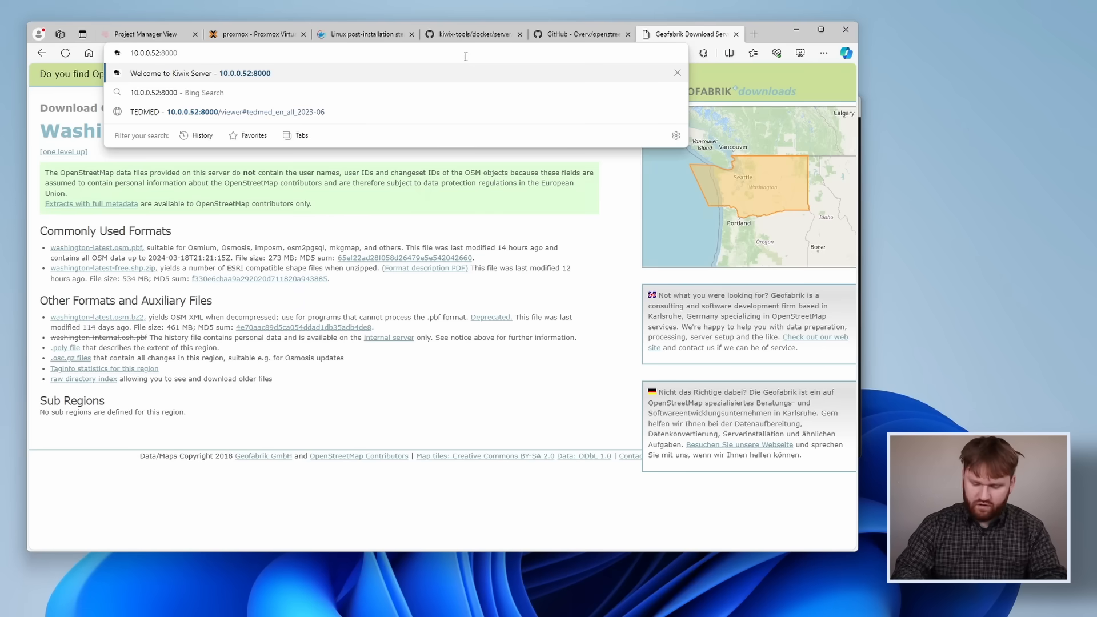
# - Load the tile server map at 10.0.0.52:8080 and pan toward North America to browse Washington
pyautogui.press('Return')
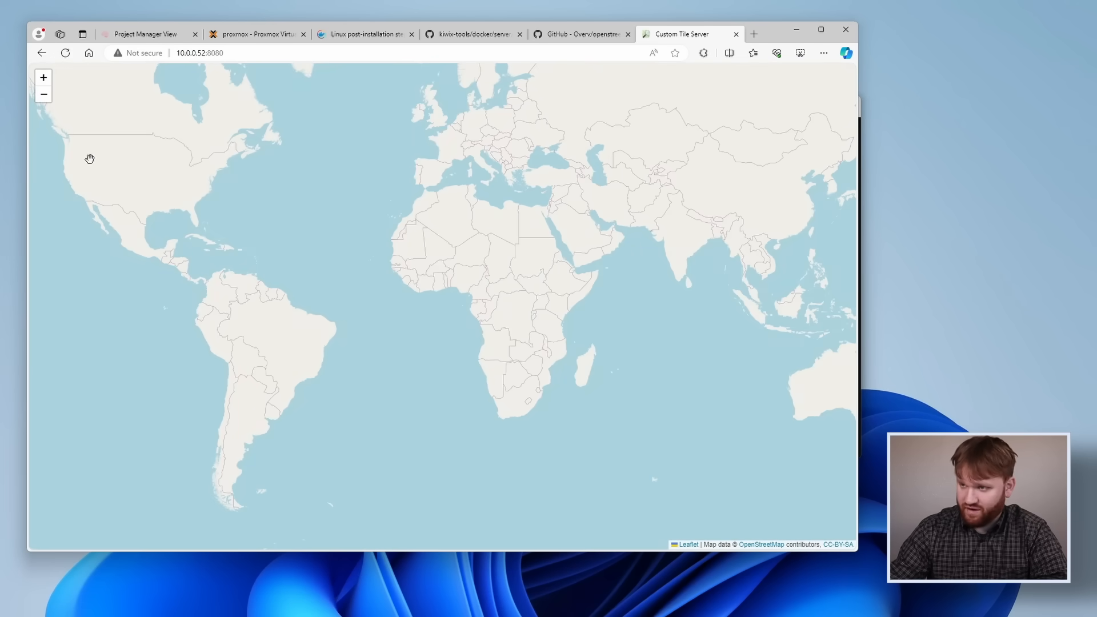
pyautogui.moveTo(113, 157); pyautogui.dragTo(374, 202)
pyautogui.scroll(2, 358, 181)
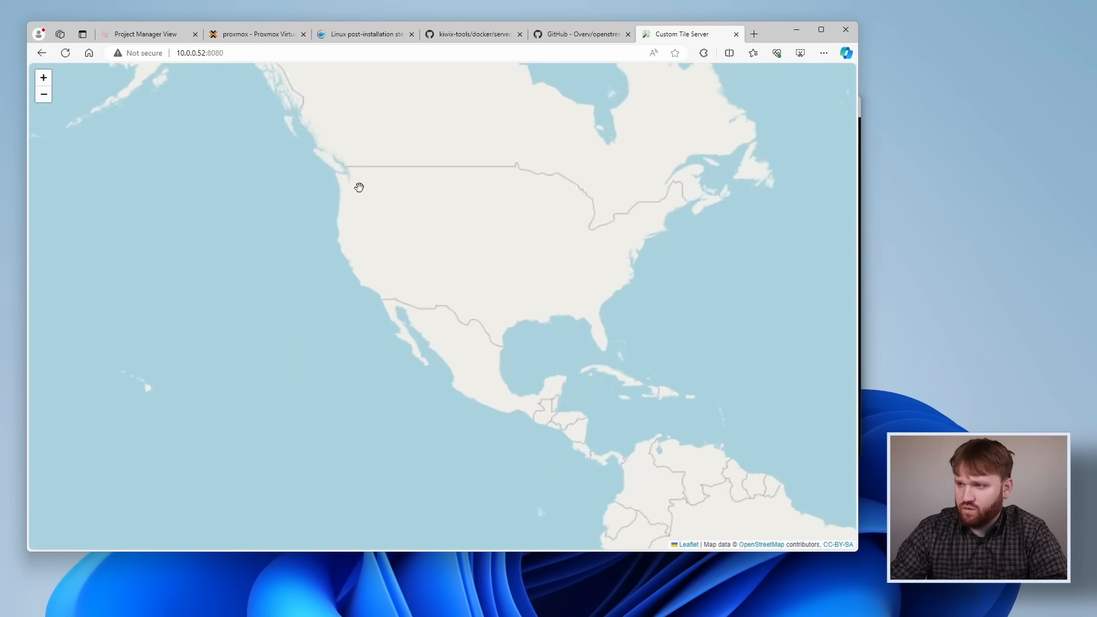
pyautogui.scroll(2, 359, 181)
pyautogui.scroll(2, 358, 181)
pyautogui.scroll(2, 359, 181)
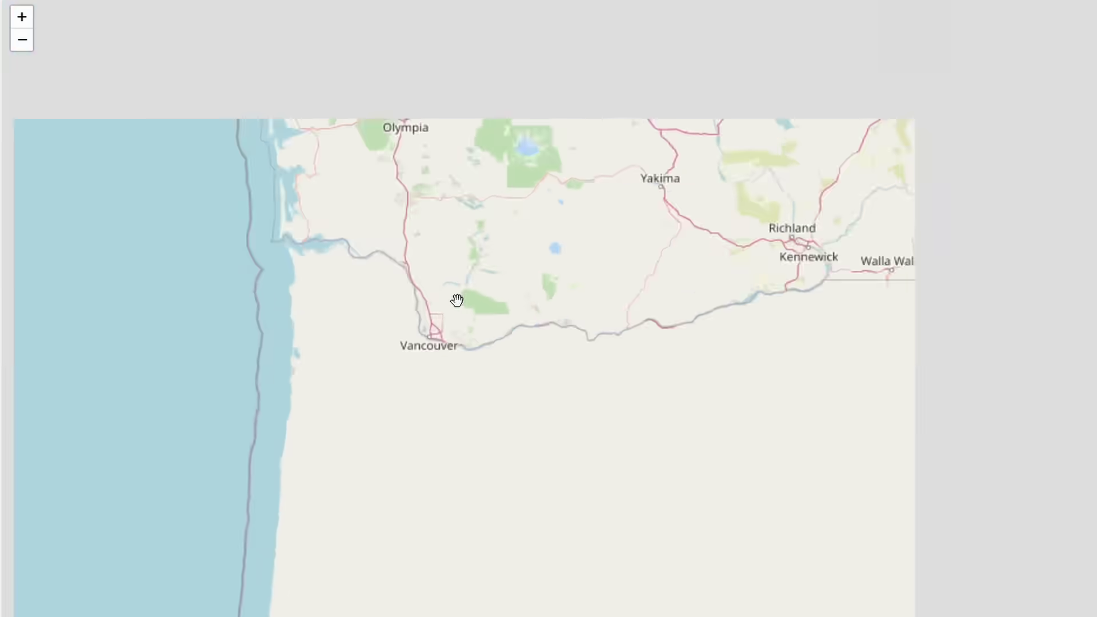
pyautogui.scroll(2, 464, 307)
pyautogui.scroll(2, 476, 292)
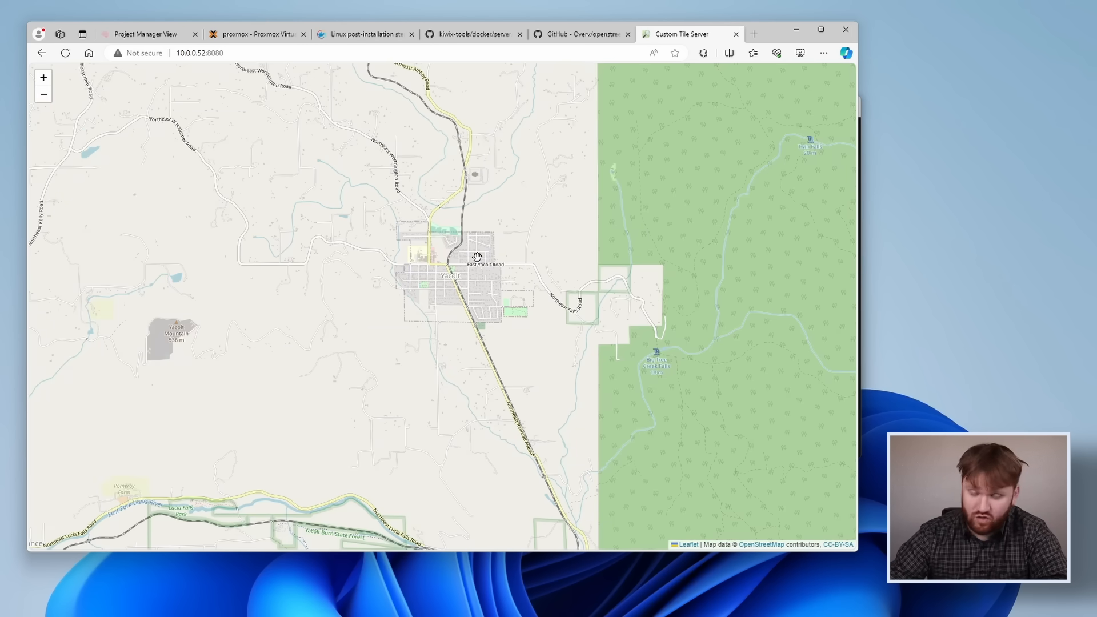
pyautogui.click(230, 54)
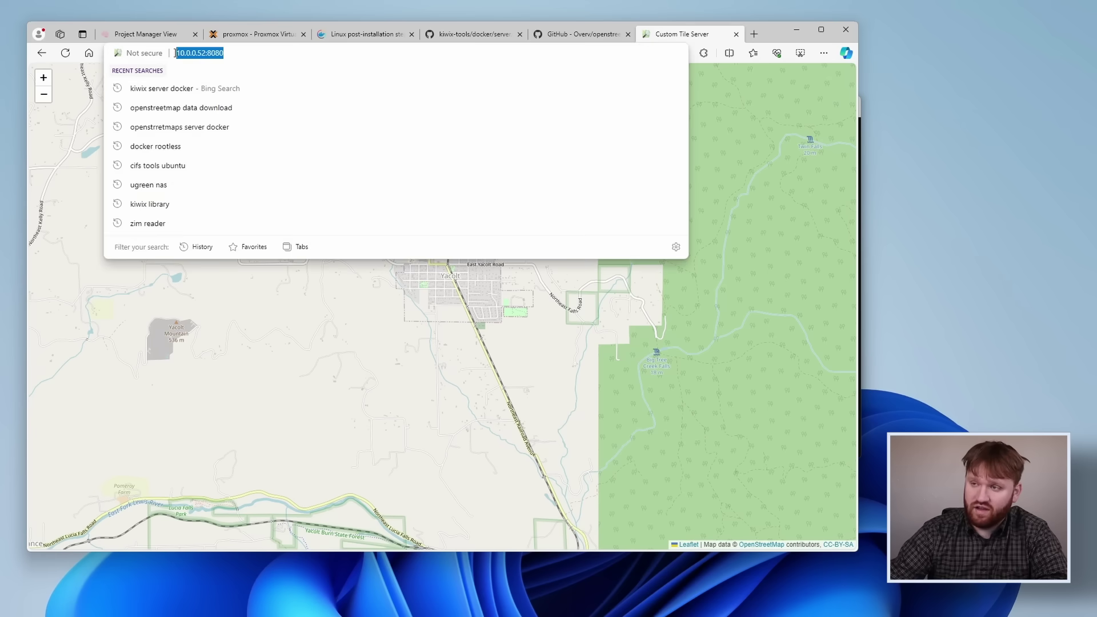
pyautogui.click(523, 328)
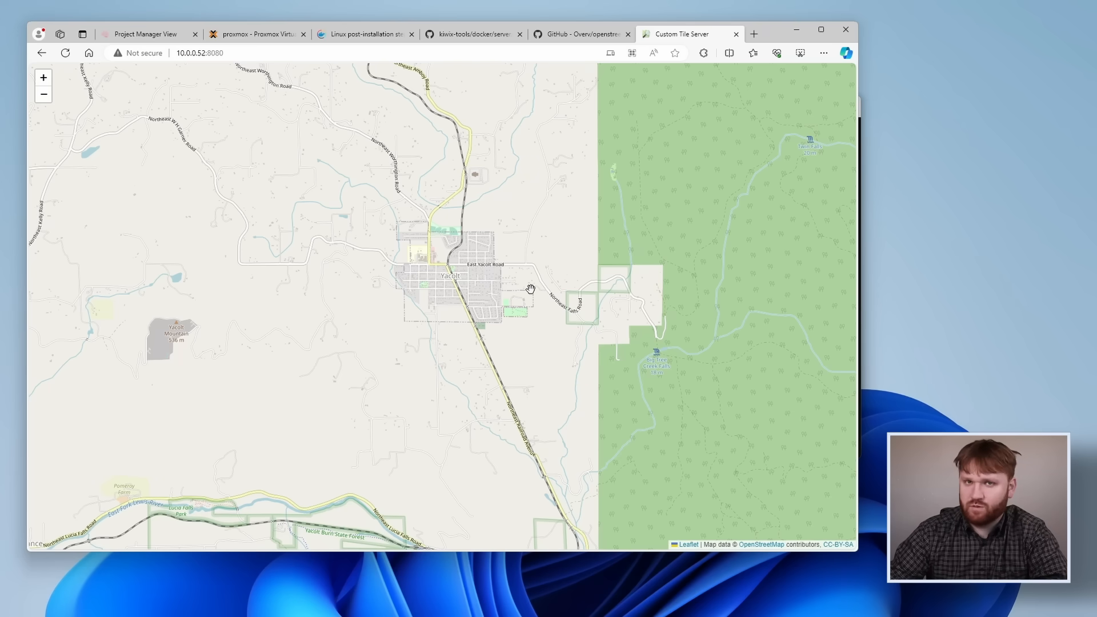
pyautogui.moveTo(530, 288); pyautogui.dragTo(569, 307)
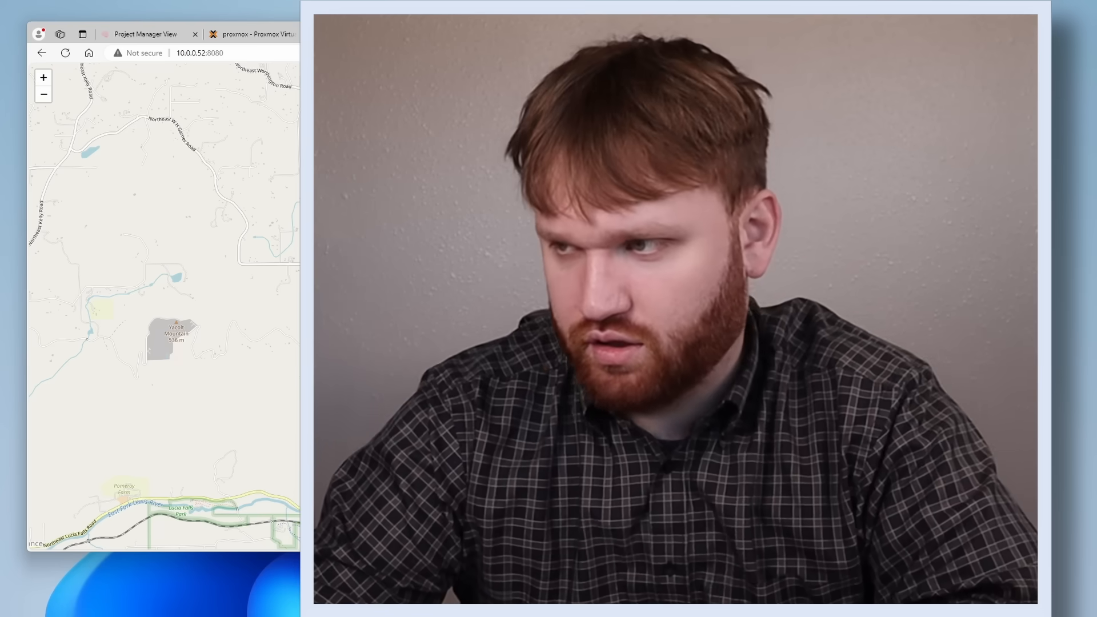